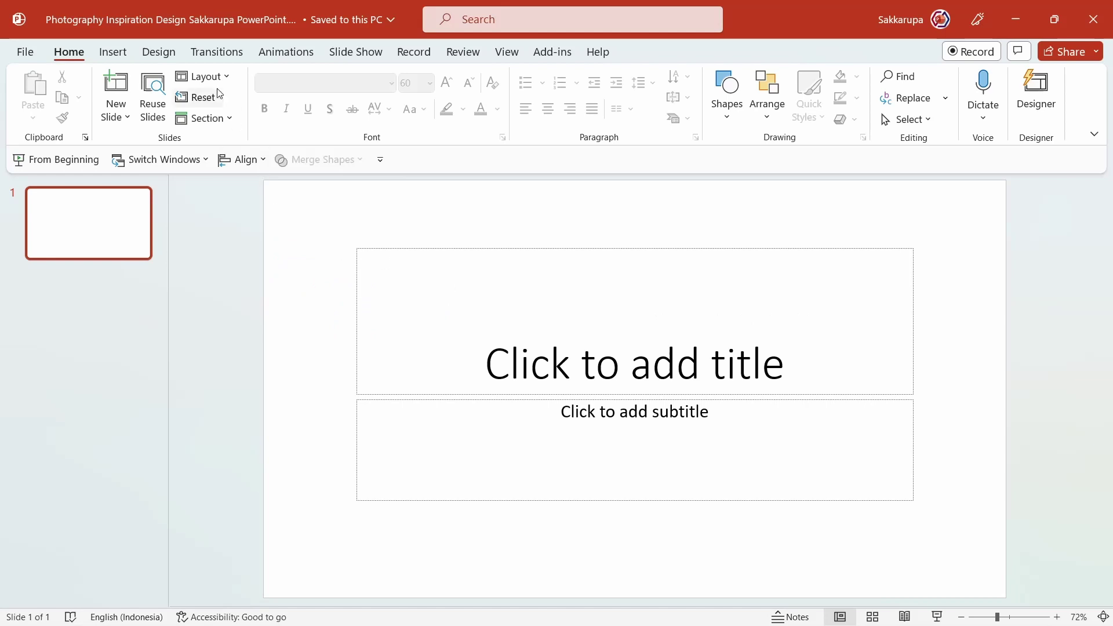
Switch the slide to a Blank layout and draw one full-height blue rectangle at the left
{"action": "left_click", "coordinate": [209, 53]}
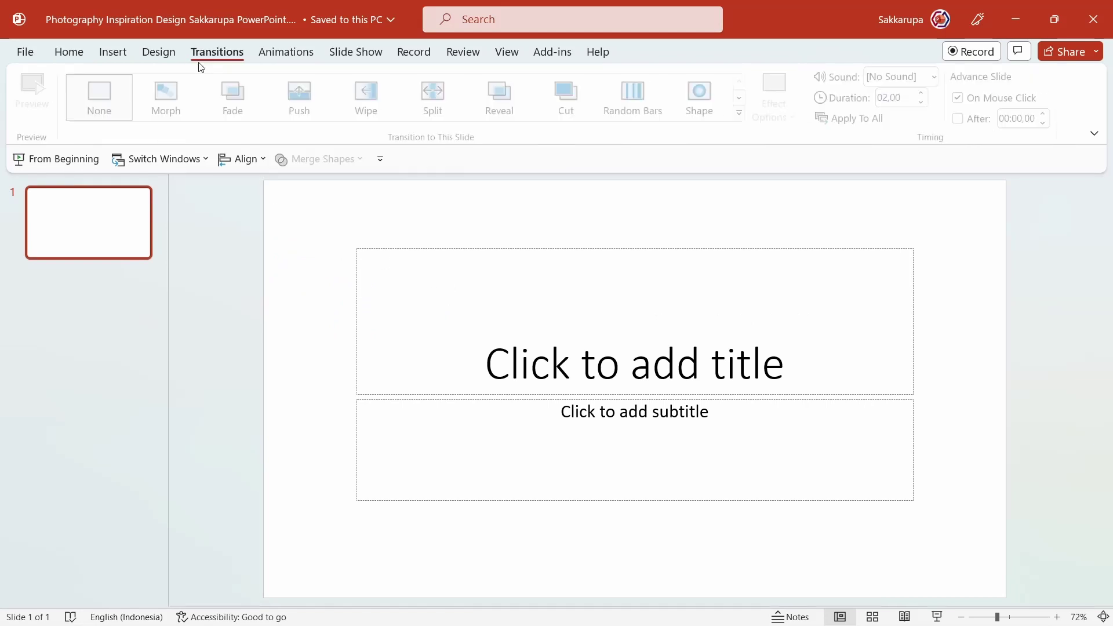
{"action": "left_click", "coordinate": [70, 58]}
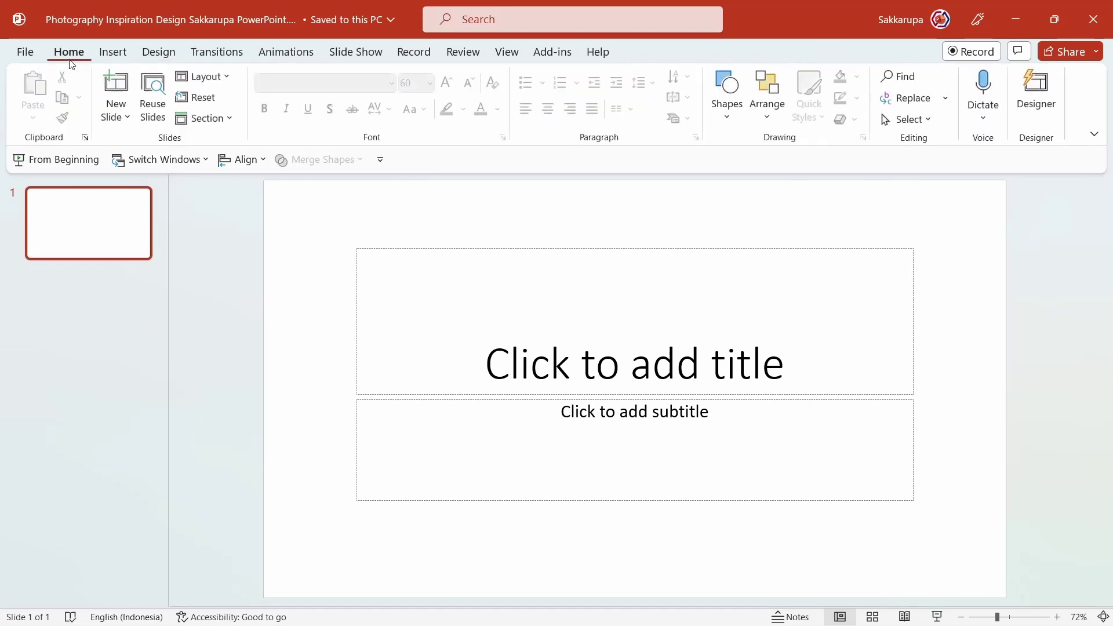
{"action": "left_click", "coordinate": [207, 76]}
{"action": "left_click", "coordinate": [235, 297]}
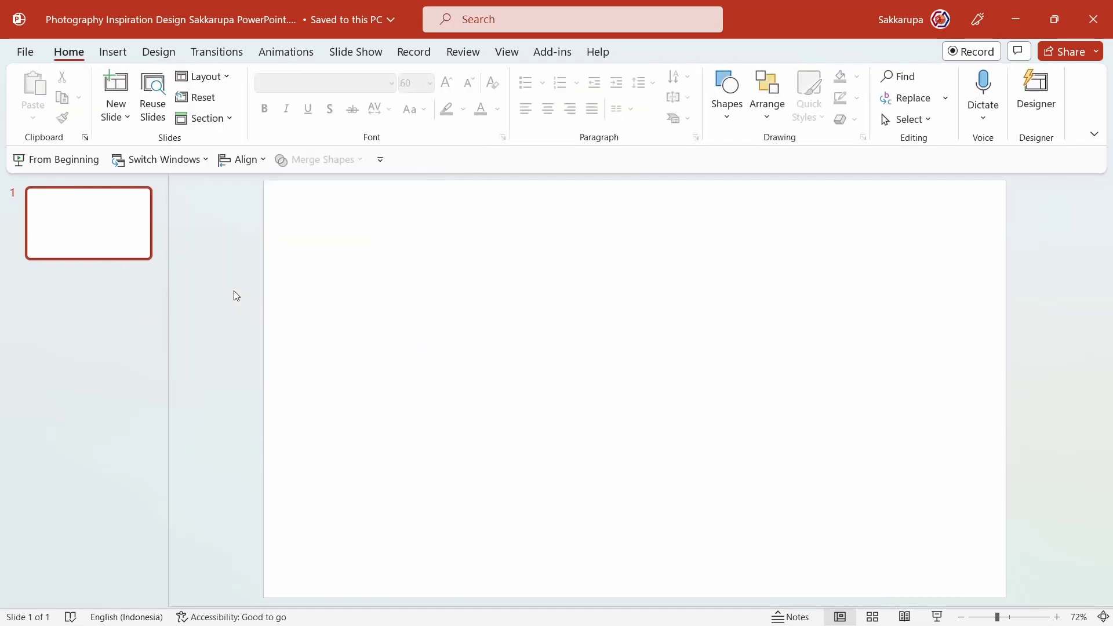
{"action": "left_click", "coordinate": [727, 92]}
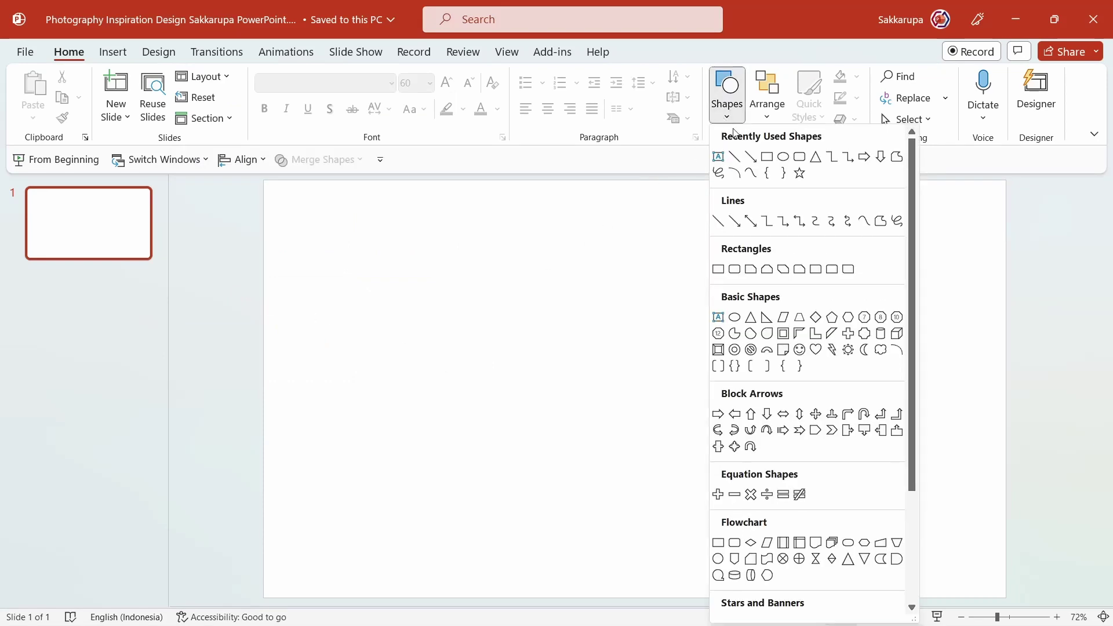
{"action": "left_click", "coordinate": [765, 157]}
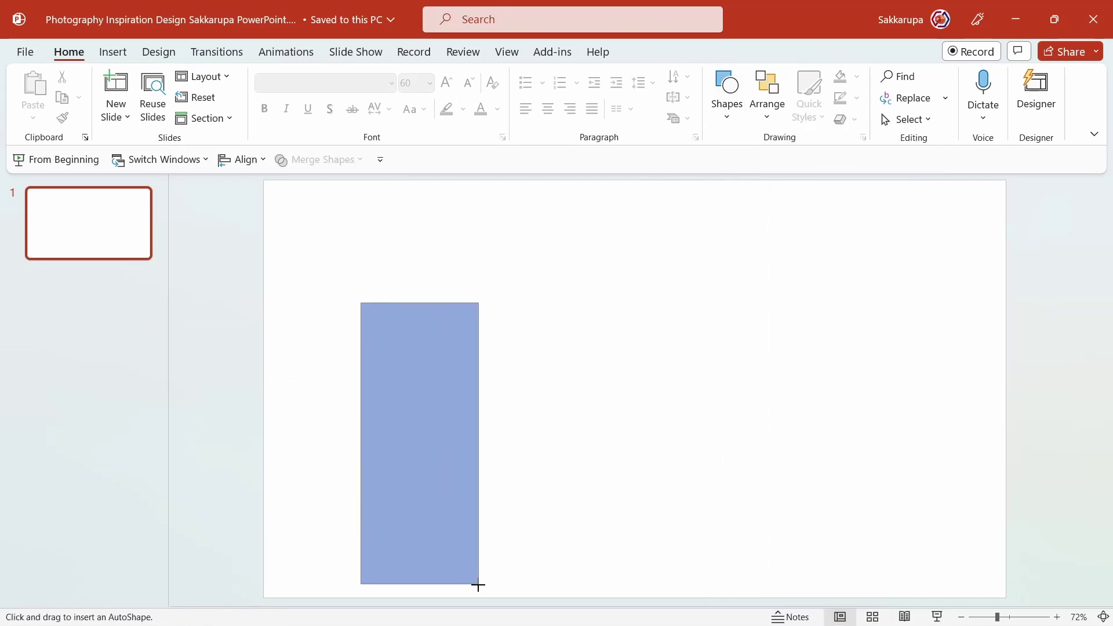
{"action": "left_click_drag", "start_coordinate": [360, 301], "coordinate": [492, 596]}
{"action": "left_click_drag", "start_coordinate": [426, 300], "coordinate": [426, 181]}
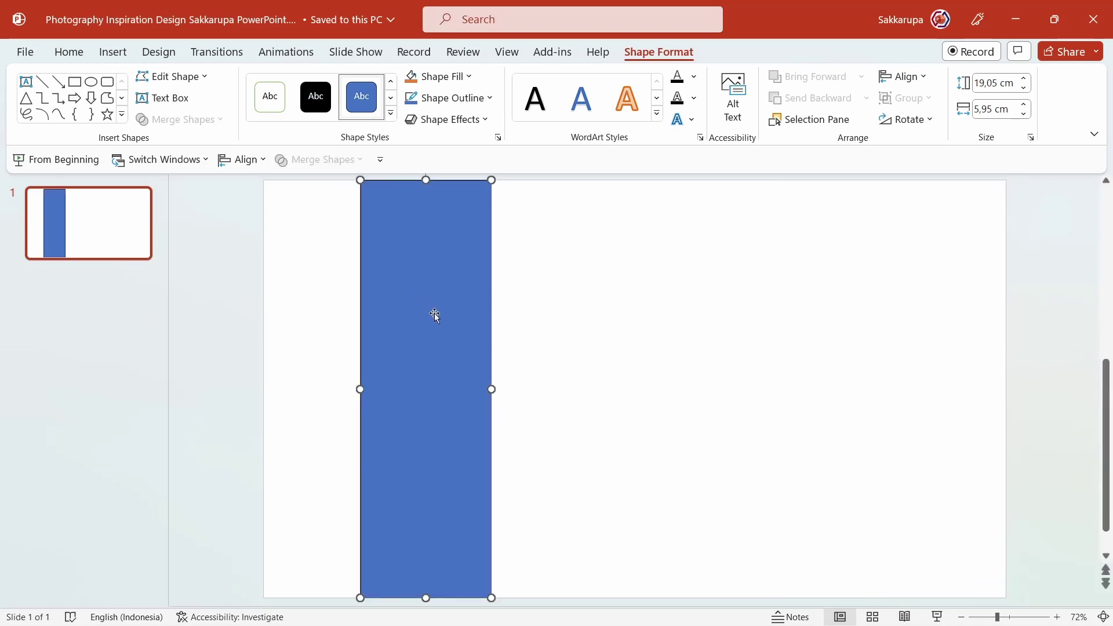
Duplicate the strip into four, group them, stretch them across the slide width, and ungroup
{"action": "left_click_drag", "start_coordinate": [441, 330], "coordinate": [574, 362]}
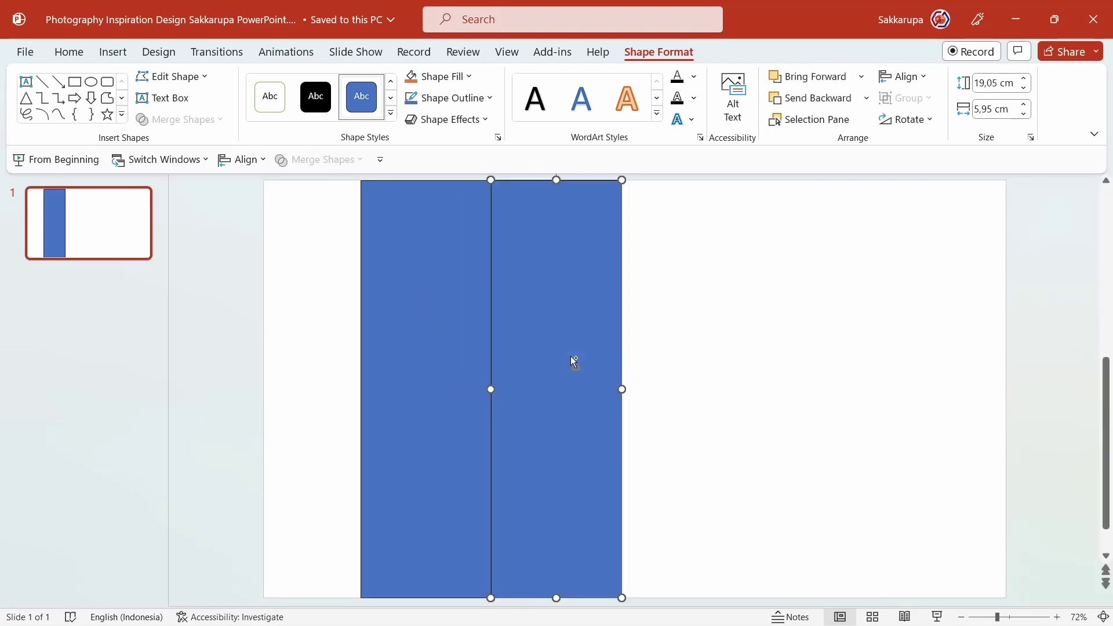
{"action": "key", "text": "ctrl+d"}
{"action": "key", "text": "ctrl+d"}
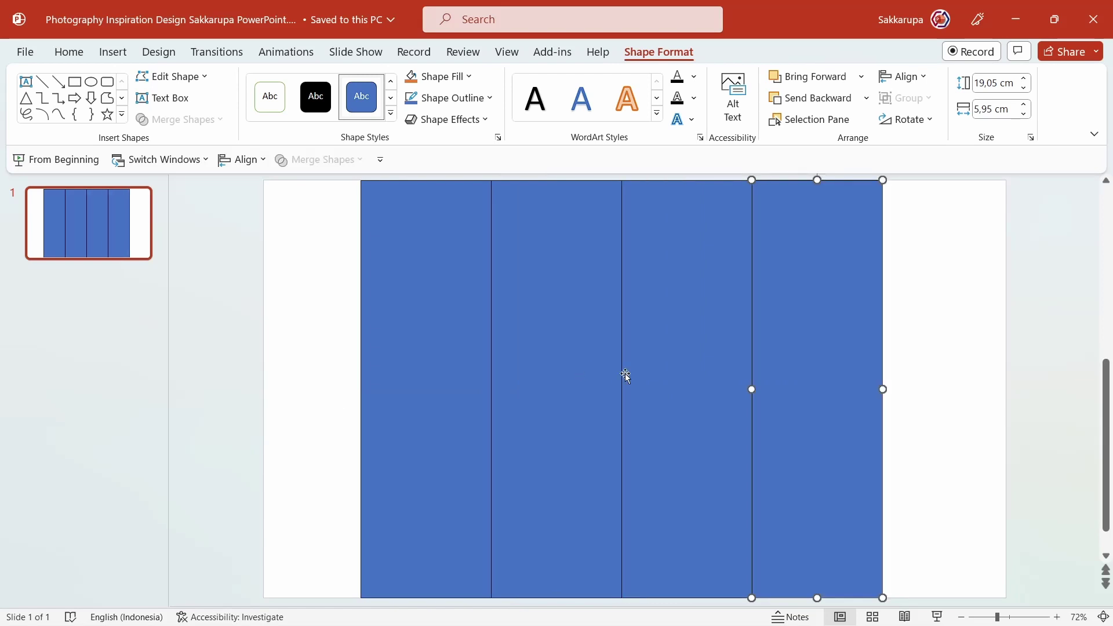
{"action": "left_click", "coordinate": [601, 361], "text": "shift"}
{"action": "left_click", "coordinate": [430, 336], "text": "shift"}
{"action": "key", "text": "ctrl+g"}
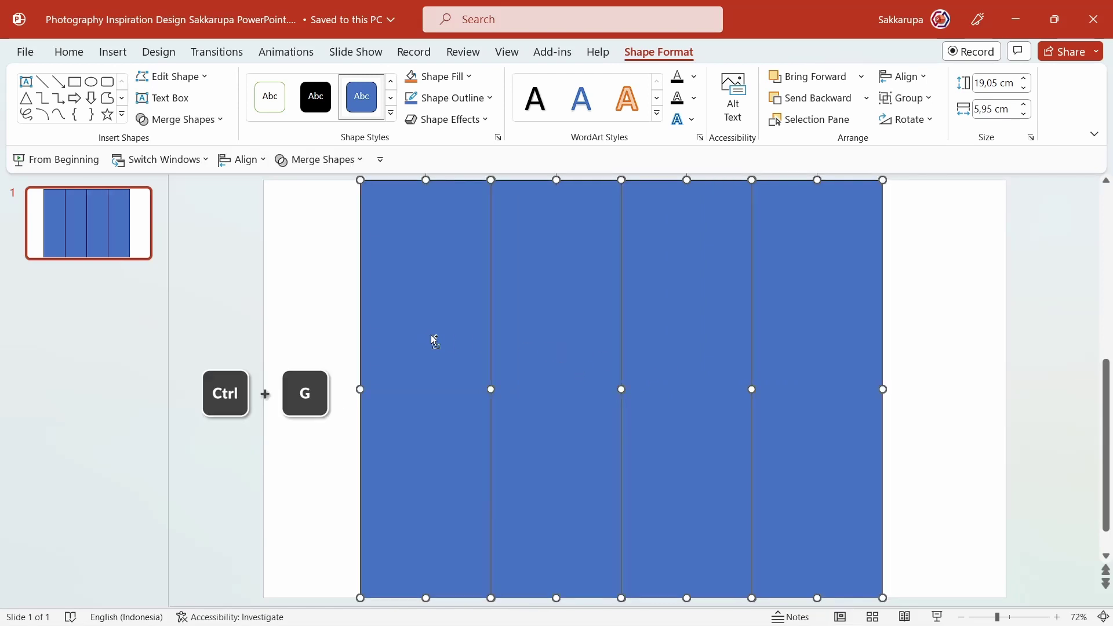
{"action": "left_click_drag", "start_coordinate": [356, 389], "coordinate": [259, 389]}
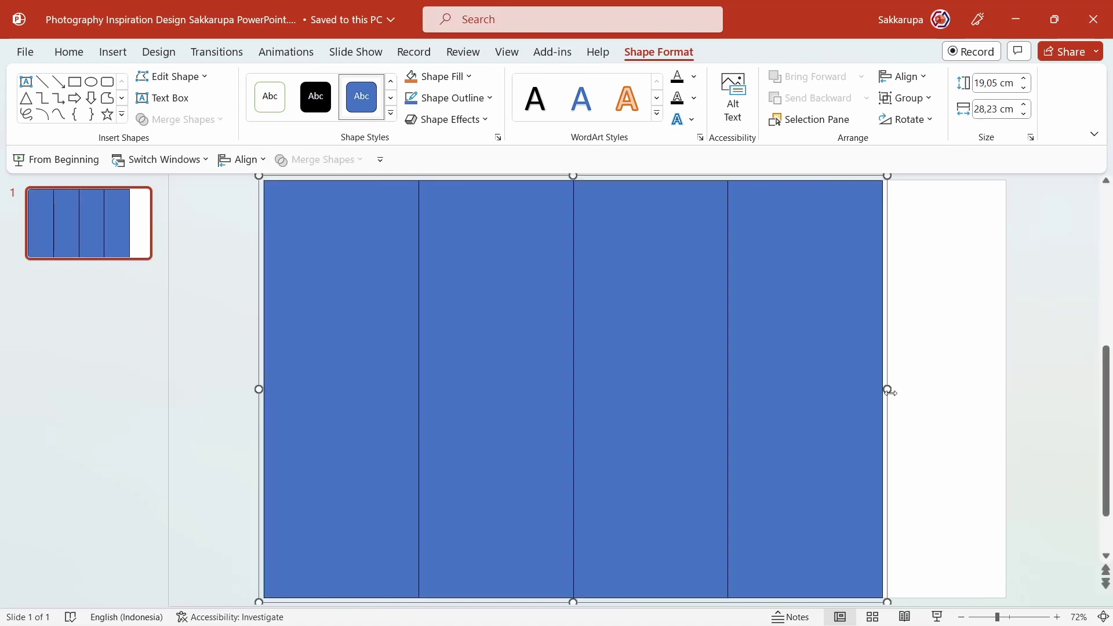
{"action": "left_click_drag", "start_coordinate": [888, 389], "coordinate": [1010, 426]}
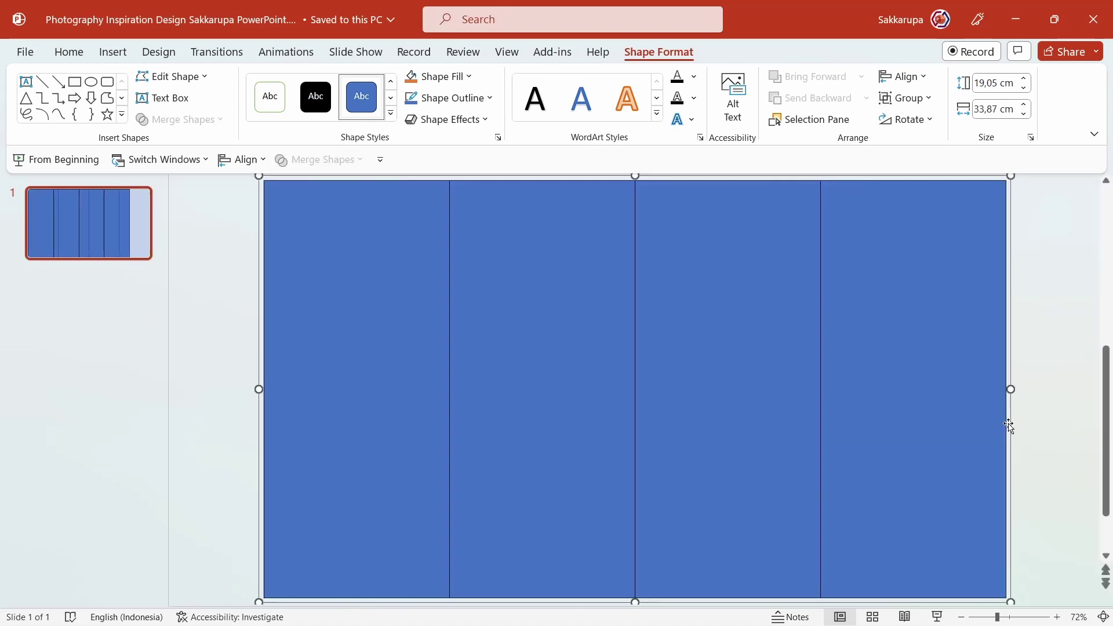
{"action": "key", "text": "ctrl+shift+g"}
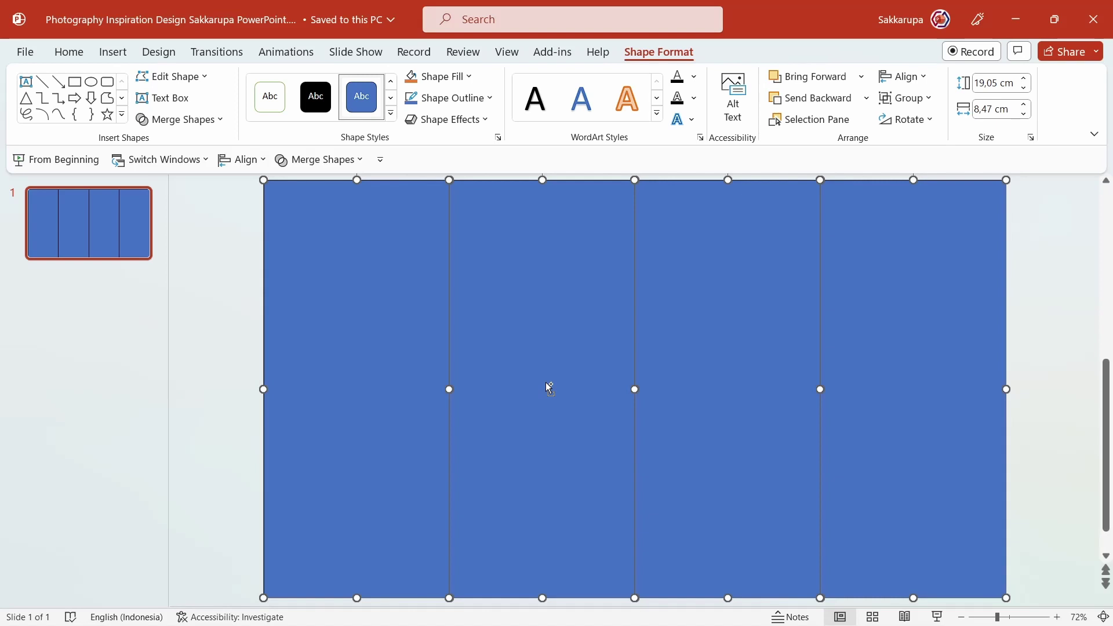
{"action": "left_click", "coordinate": [193, 316]}
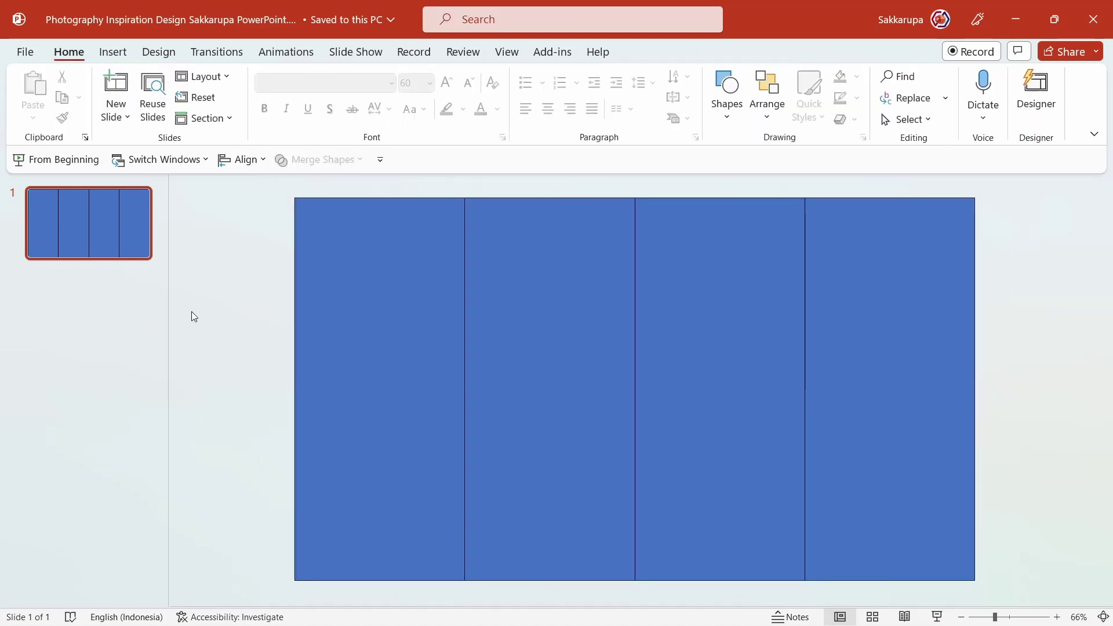
Insert the sunset landscape photo at the slide's left edge and send it behind the strips
{"action": "left_click", "coordinate": [113, 53]}
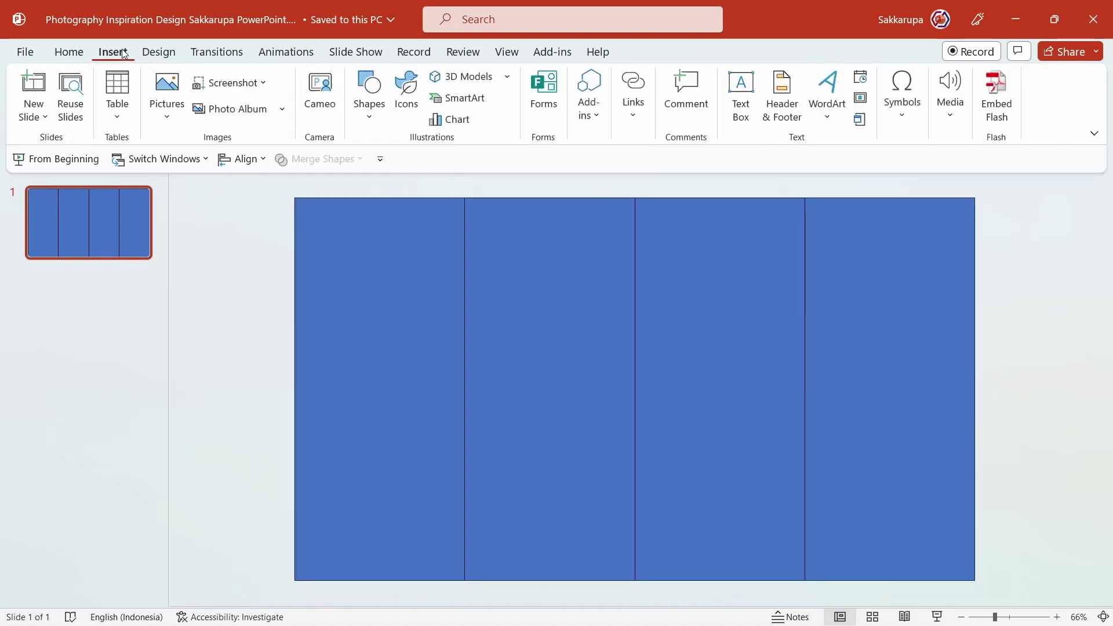
{"action": "left_click", "coordinate": [166, 110]}
{"action": "left_click", "coordinate": [211, 165]}
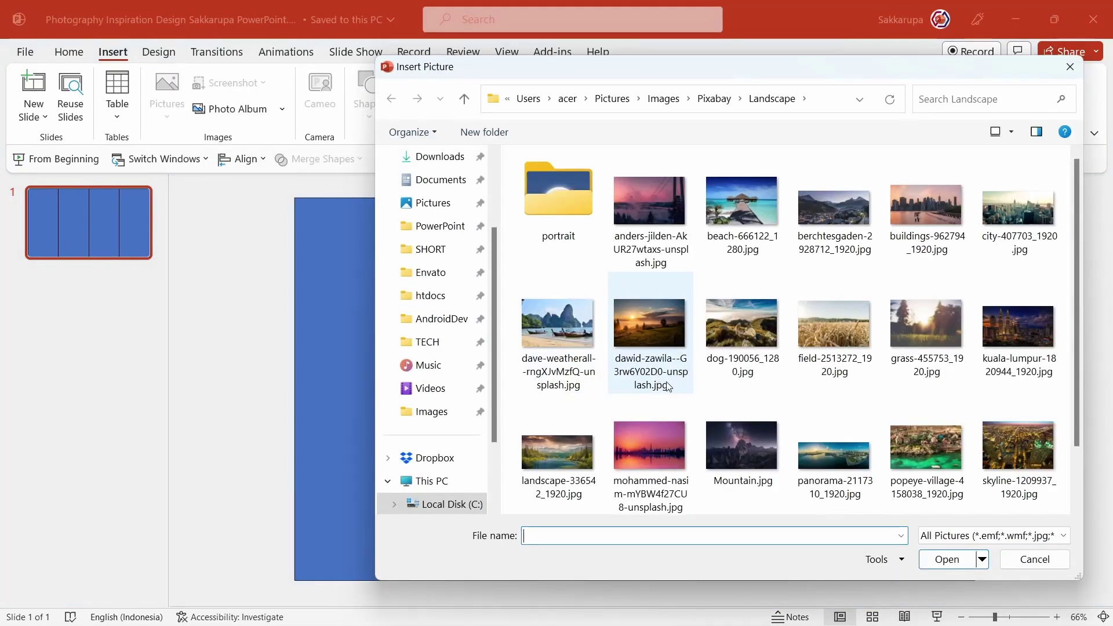
{"action": "double_click", "coordinate": [667, 386]}
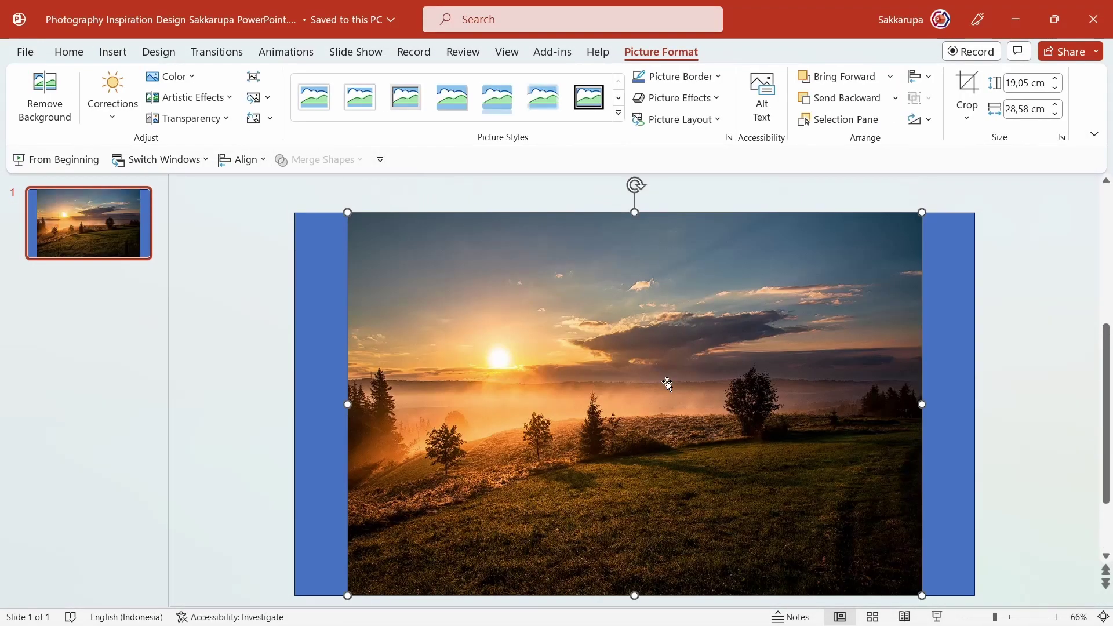
{"action": "left_click_drag", "start_coordinate": [662, 384], "coordinate": [627, 386]}
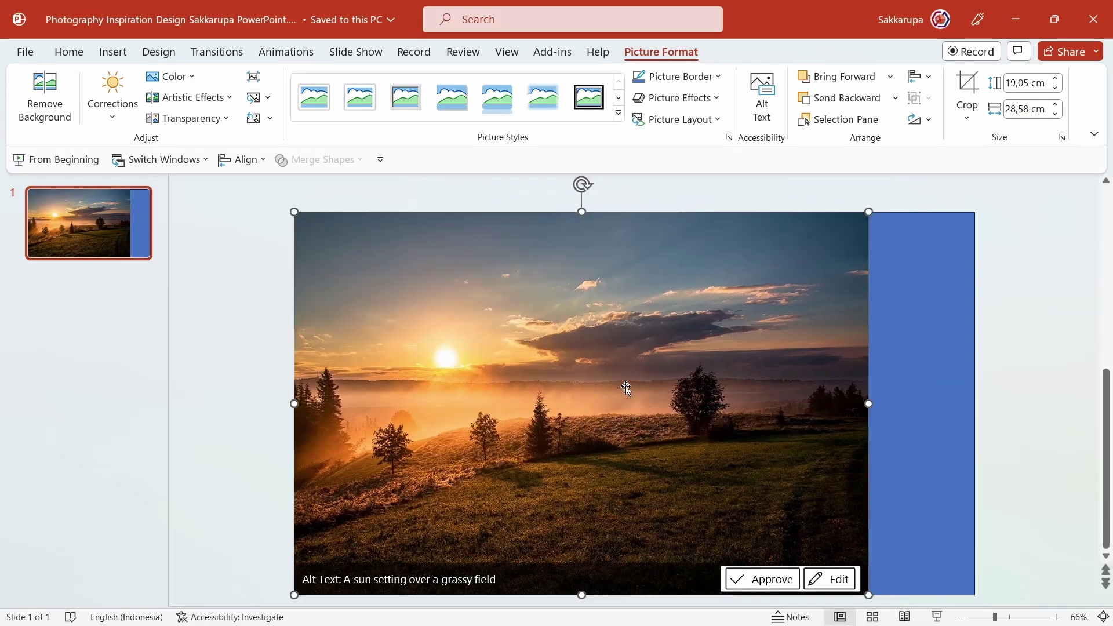
{"action": "right_click", "coordinate": [625, 386]}
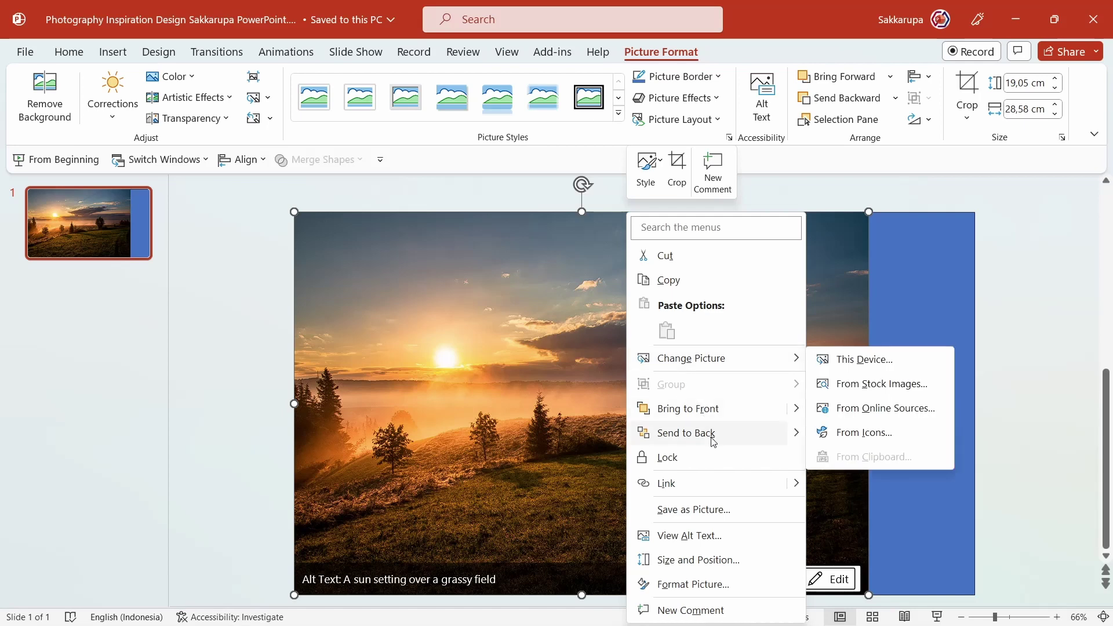
{"action": "left_click", "coordinate": [693, 434]}
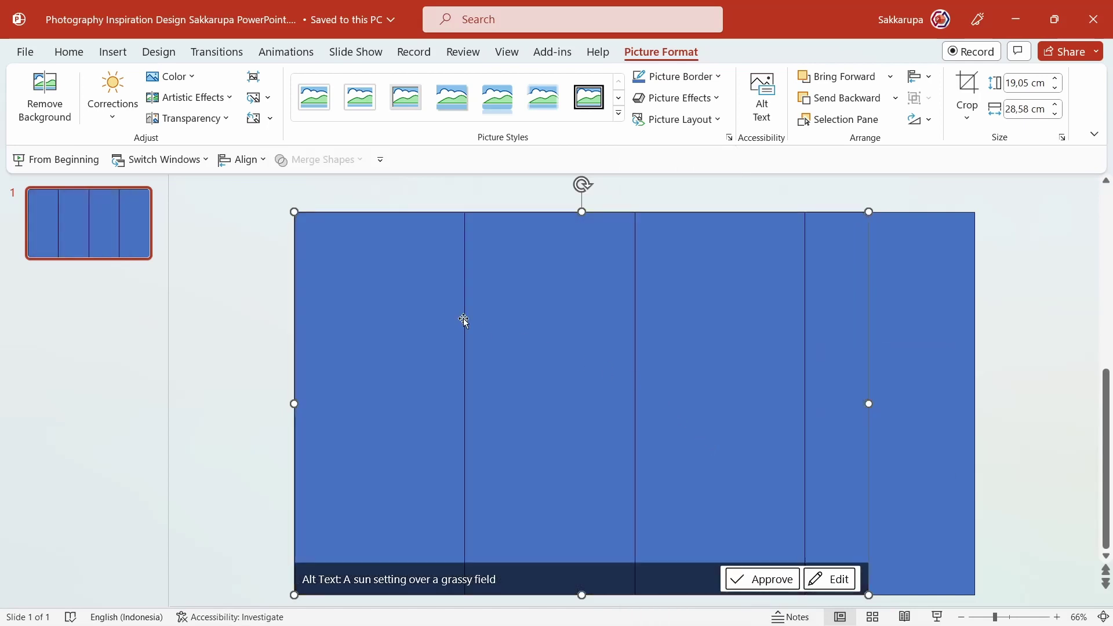
Delete the three right-hand blue strips
{"action": "left_click", "coordinate": [529, 324]}
{"action": "left_click", "coordinate": [709, 345], "text": "shift"}
{"action": "left_click", "coordinate": [890, 344], "text": "shift"}
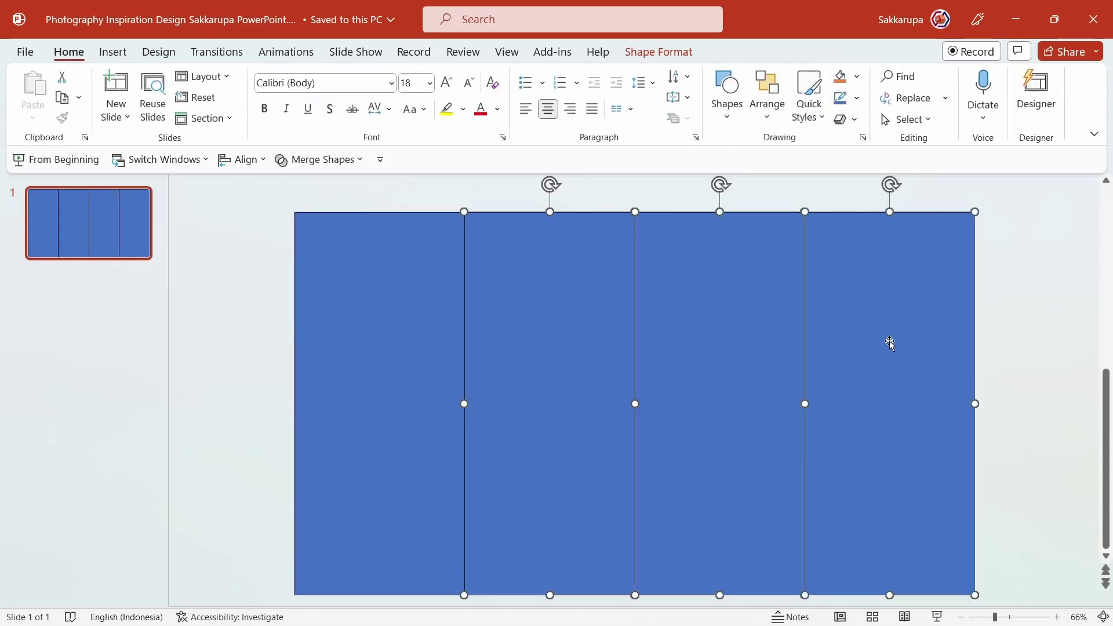
{"action": "key", "text": "Delete"}
Intersect the sunset photo with the left strip so the photo fills only that strip
{"action": "left_click", "coordinate": [690, 314]}
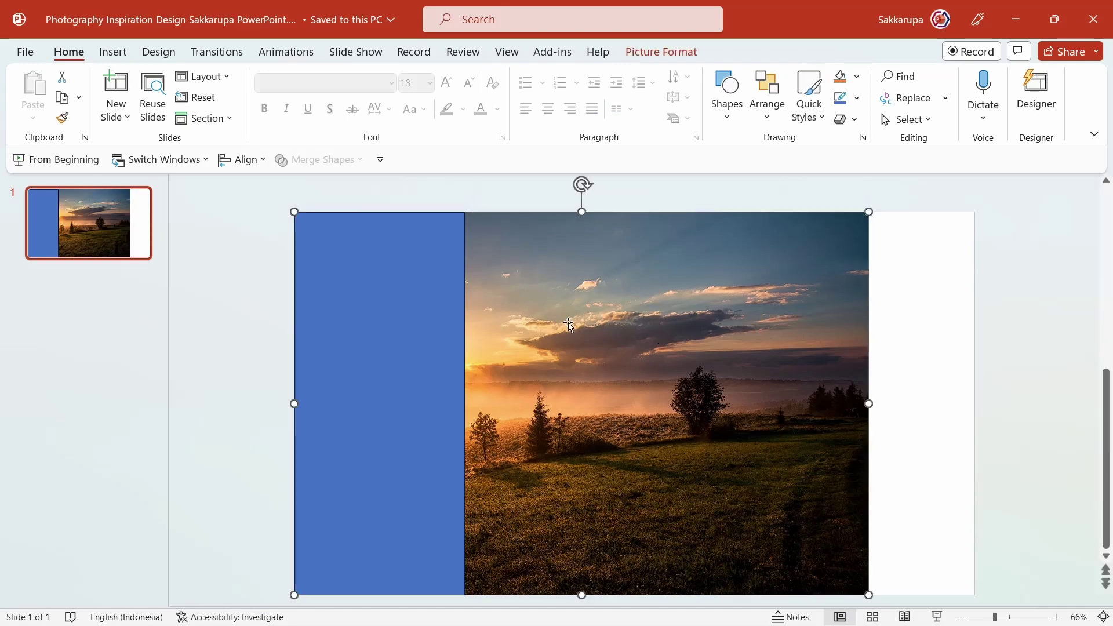
{"action": "left_click", "coordinate": [398, 311], "text": "shift"}
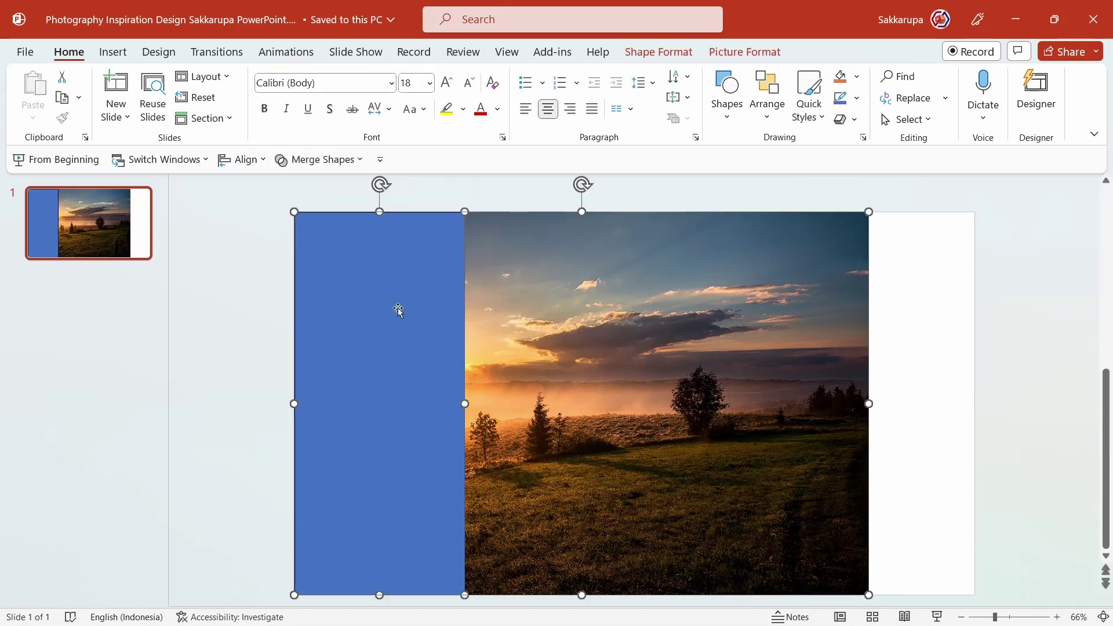
{"action": "left_click", "coordinate": [676, 52]}
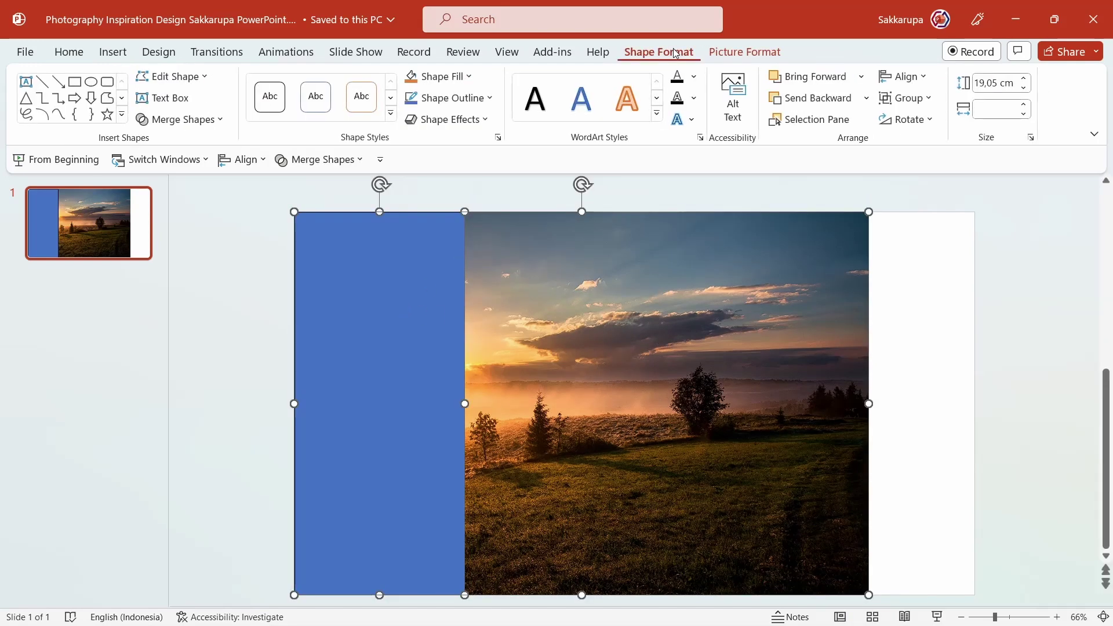
{"action": "left_click", "coordinate": [188, 121]}
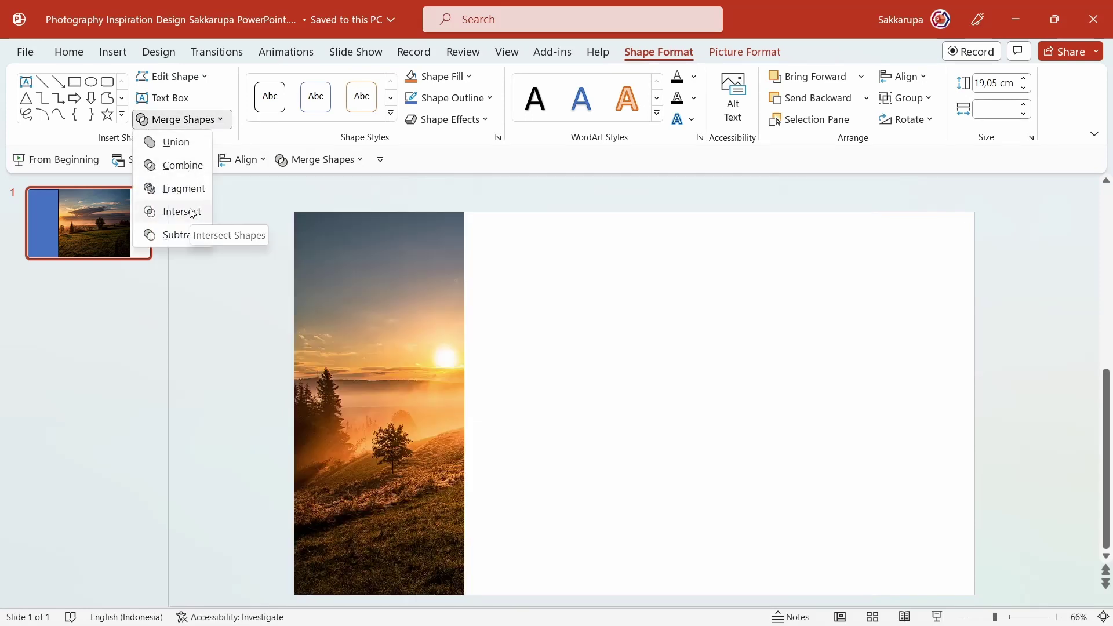
{"action": "left_click", "coordinate": [181, 211]}
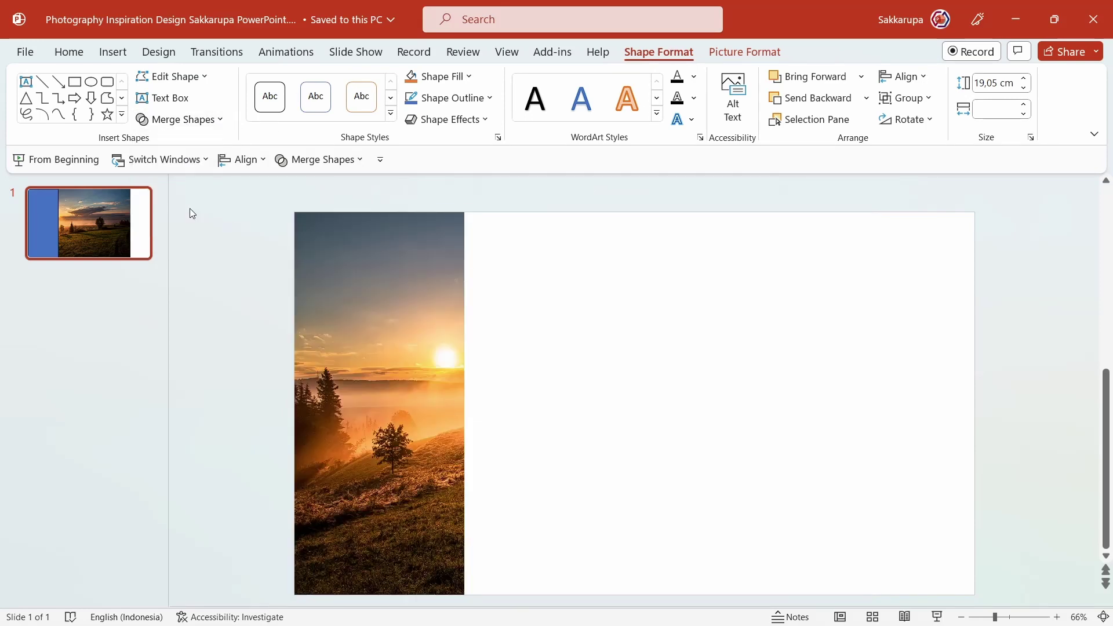
{"action": "left_click", "coordinate": [266, 318]}
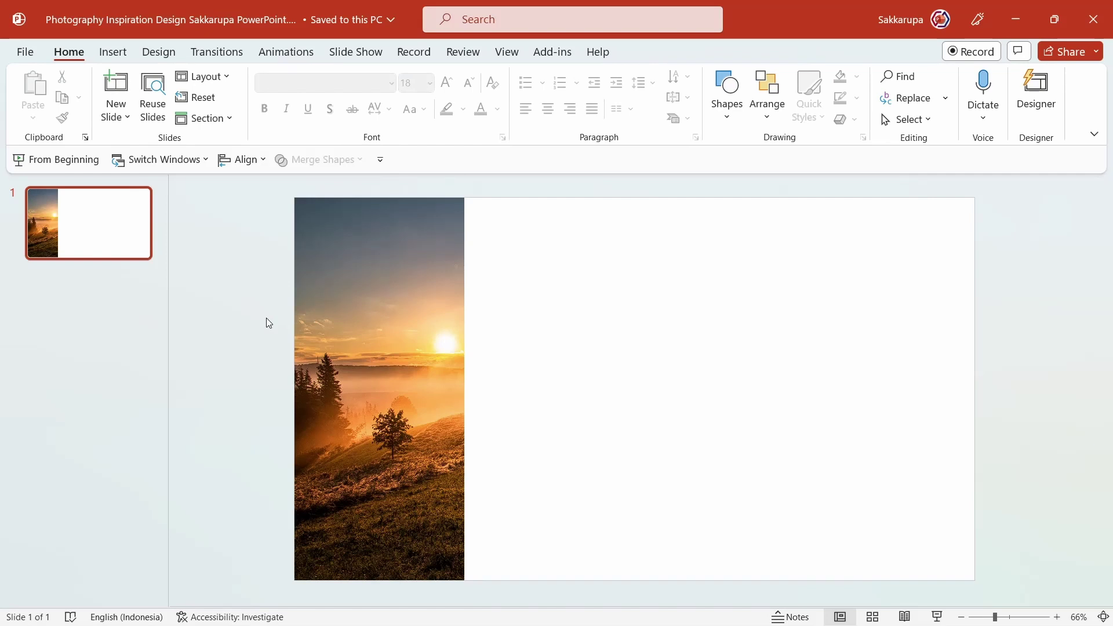
{"action": "left_click", "coordinate": [727, 96]}
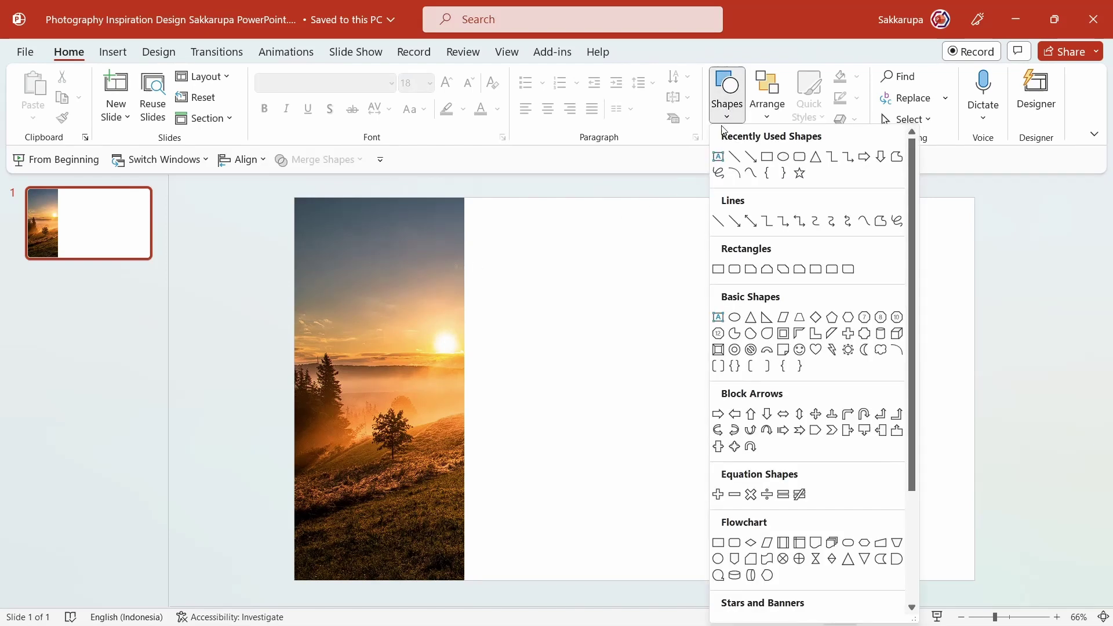
Add a SUNSET NATURE text box across the photo strip in Montserrat
{"action": "left_click", "coordinate": [718, 158]}
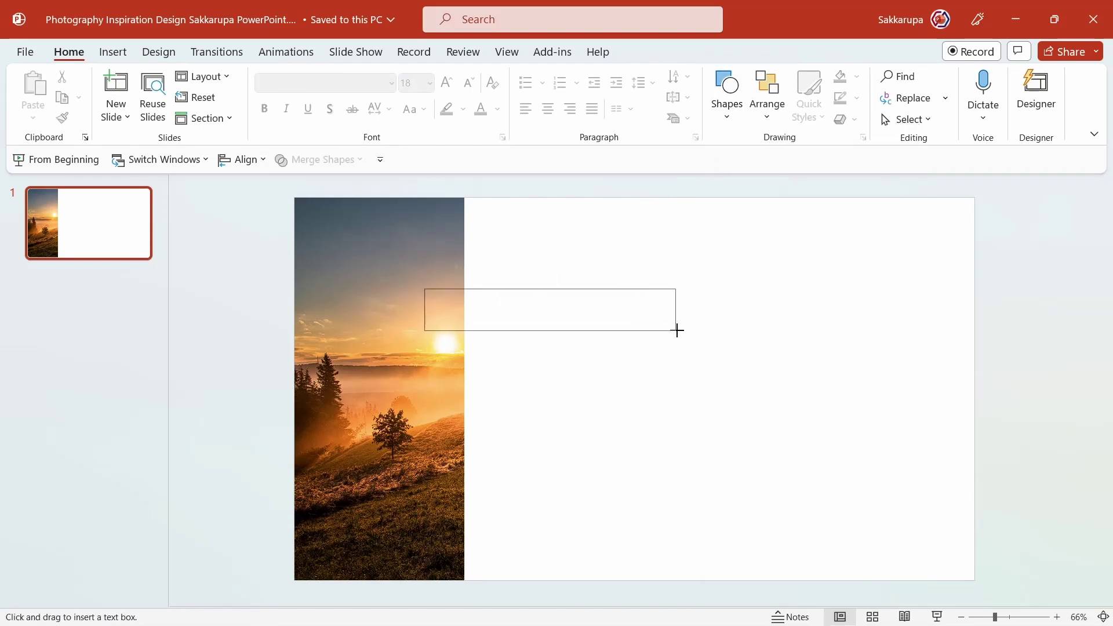
{"action": "left_click_drag", "start_coordinate": [424, 288], "coordinate": [676, 328]}
{"action": "type", "text": "SUNSET NATURE"}
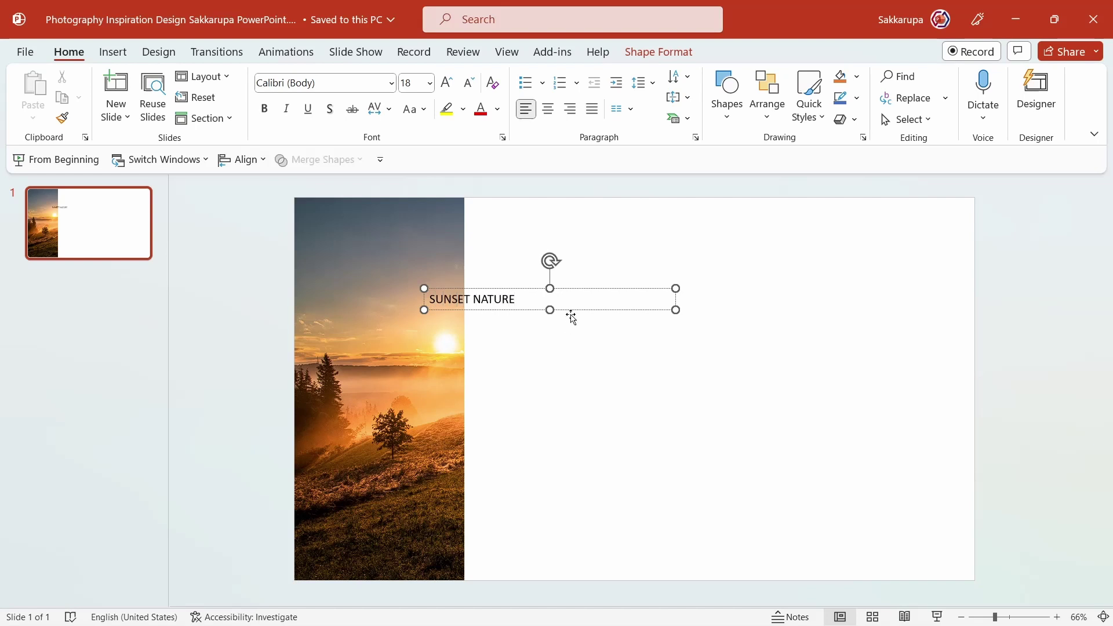
{"action": "left_click", "coordinate": [571, 314]}
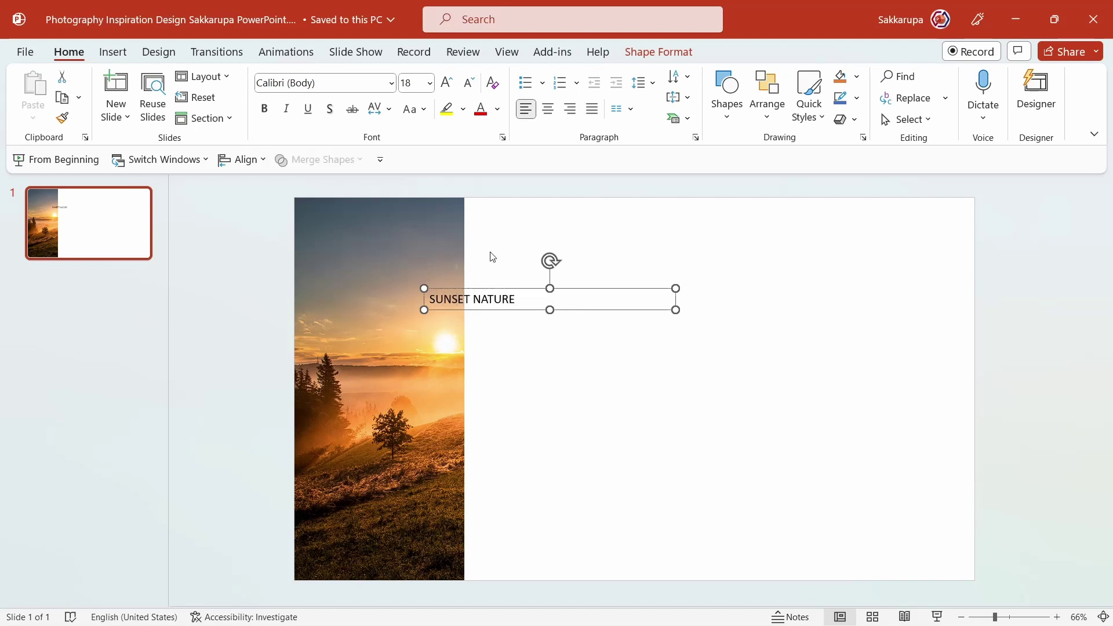
{"action": "left_click", "coordinate": [324, 81]}
{"action": "type", "text": "Montserrat"}
{"action": "key", "text": "Return"}
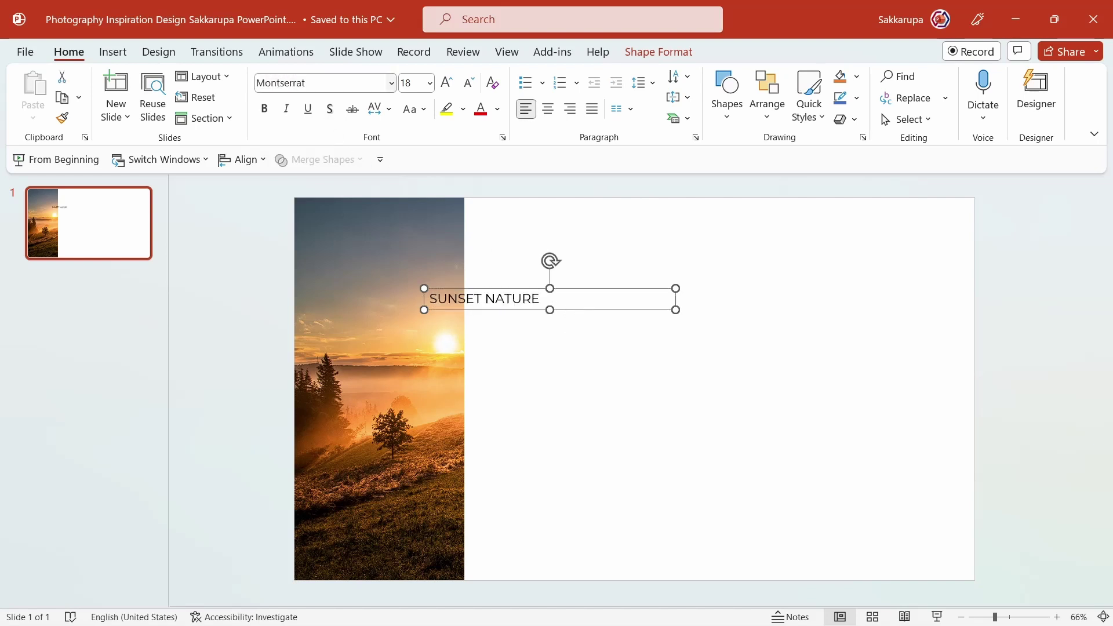
Make the title bold, enlarge it to 48, and widen its box to fit
{"action": "left_click", "coordinate": [264, 109]}
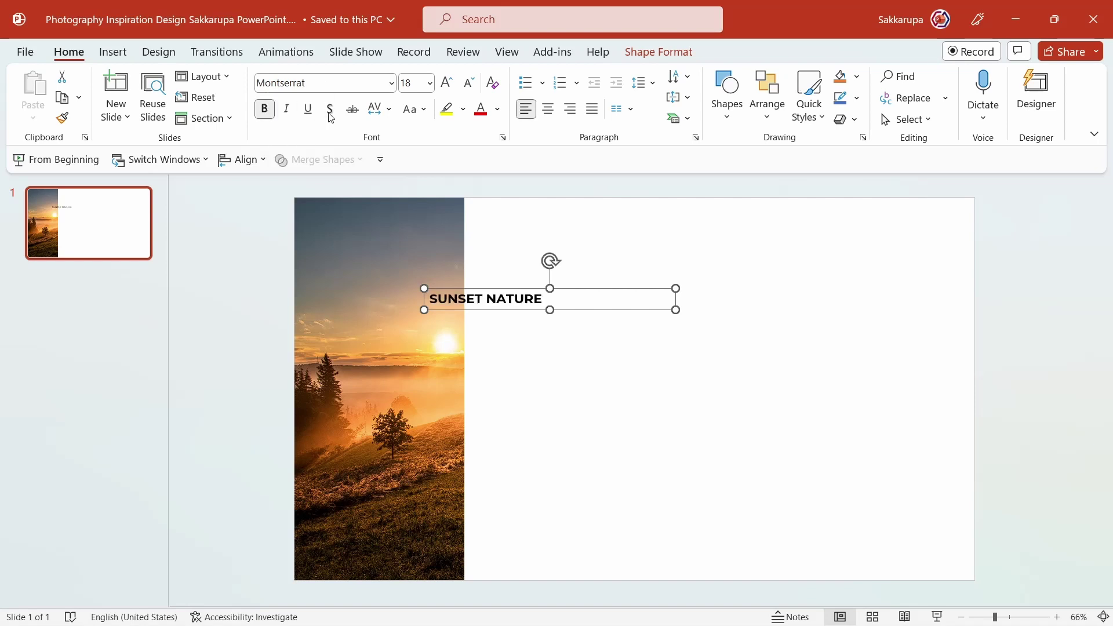
{"action": "left_click", "coordinate": [445, 84]}
{"action": "left_click", "coordinate": [446, 84]}
{"action": "left_click", "coordinate": [446, 84]}
{"action": "left_click", "coordinate": [446, 84]}
{"action": "left_click", "coordinate": [446, 84]}
{"action": "left_click_drag", "start_coordinate": [675, 323], "coordinate": [783, 330]}
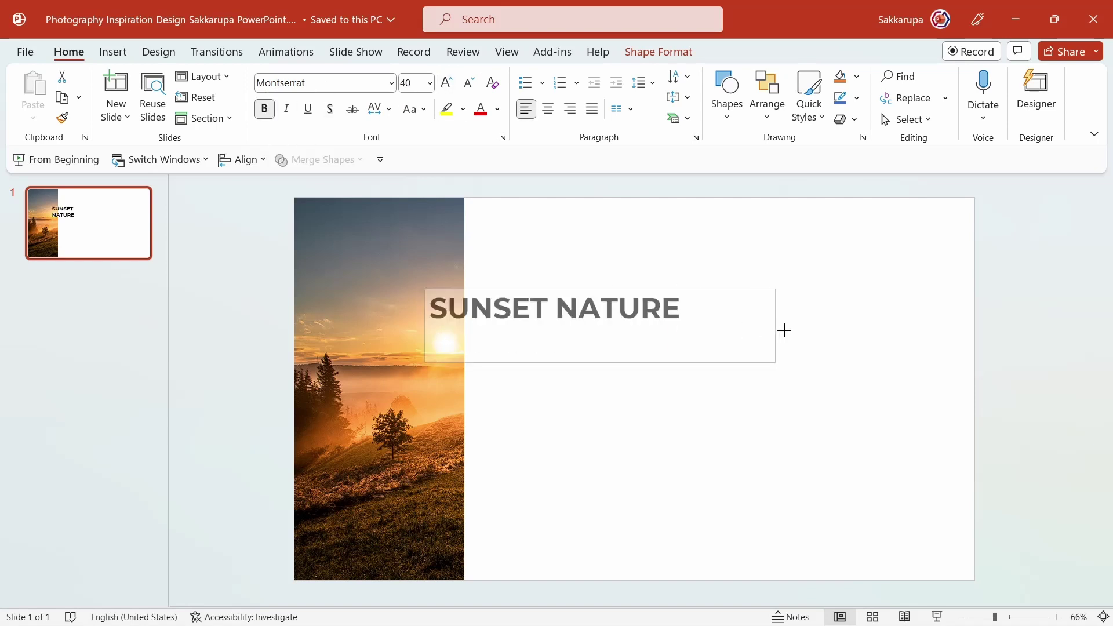
{"action": "left_click", "coordinate": [446, 82]}
{"action": "left_click", "coordinate": [446, 82]}
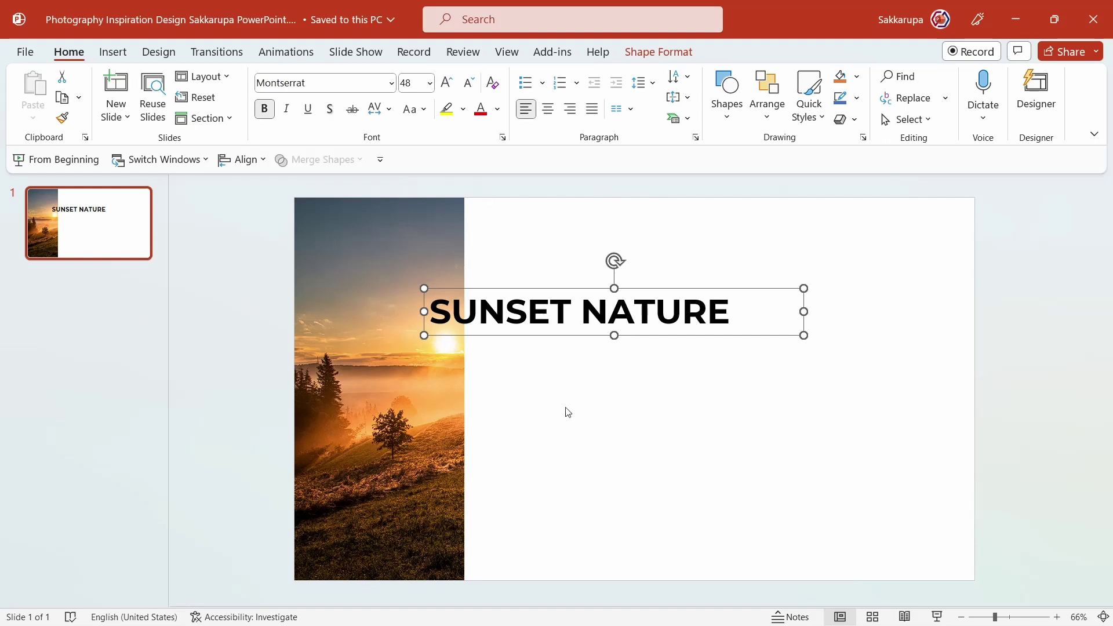
Rotate the title vertical, move it onto the strip, shrink it to 40, and shorten its box
{"action": "key", "text": "alt+Left"}
{"action": "key", "text": "alt+Left"}
{"action": "key", "text": "alt+Left"}
{"action": "key", "text": "alt+Left"}
{"action": "key", "text": "alt+Left"}
{"action": "key", "text": "alt+Left"}
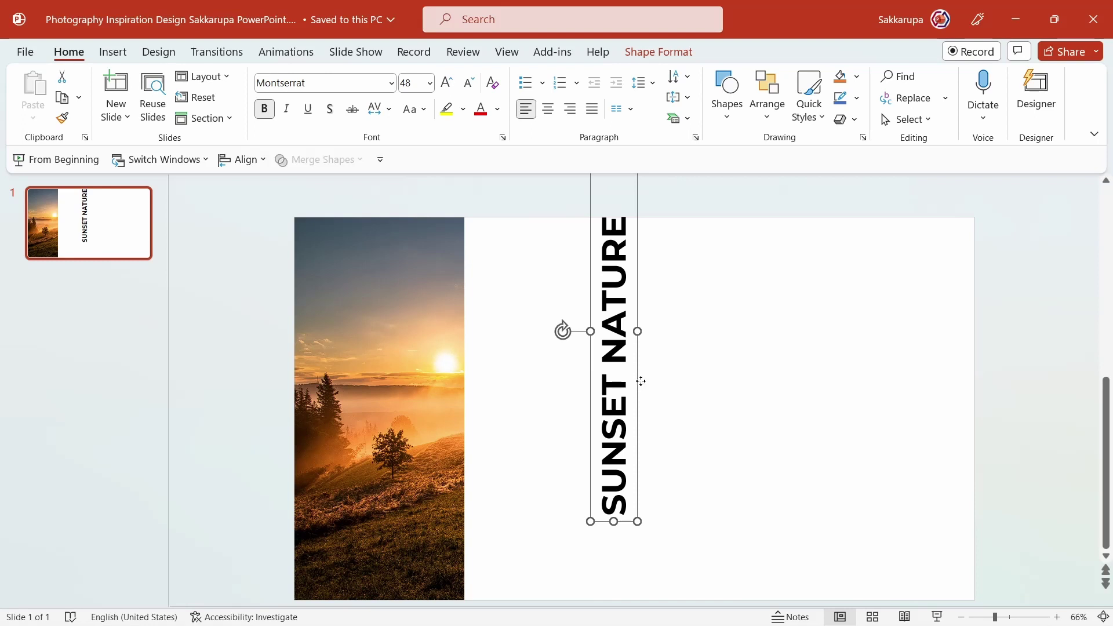
{"action": "left_click_drag", "start_coordinate": [641, 381], "coordinate": [374, 393]}
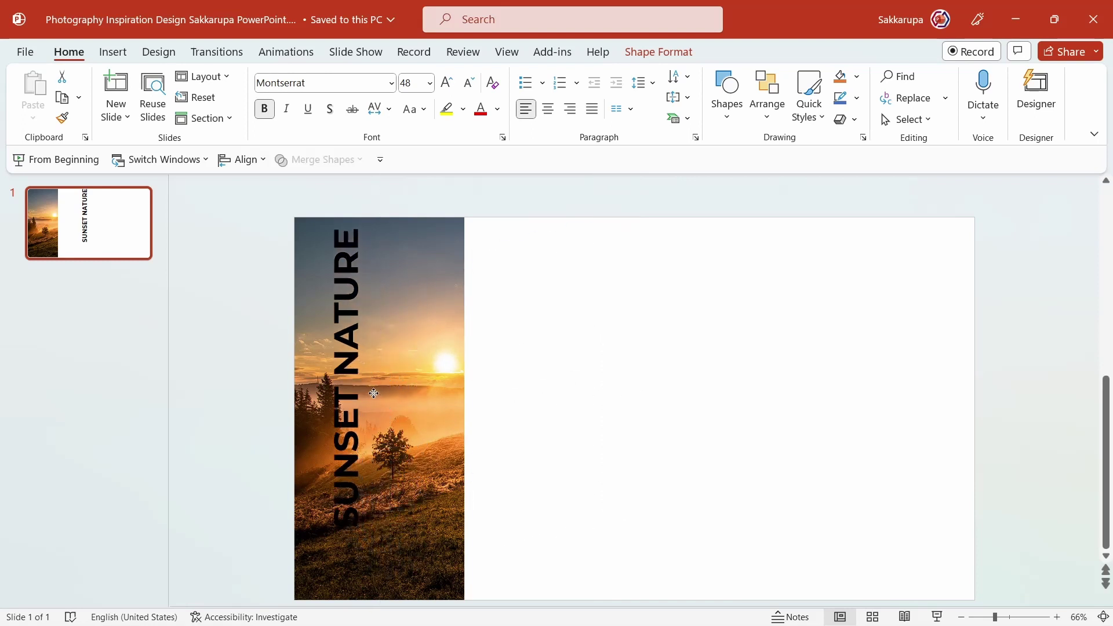
{"action": "left_click", "coordinate": [469, 83]}
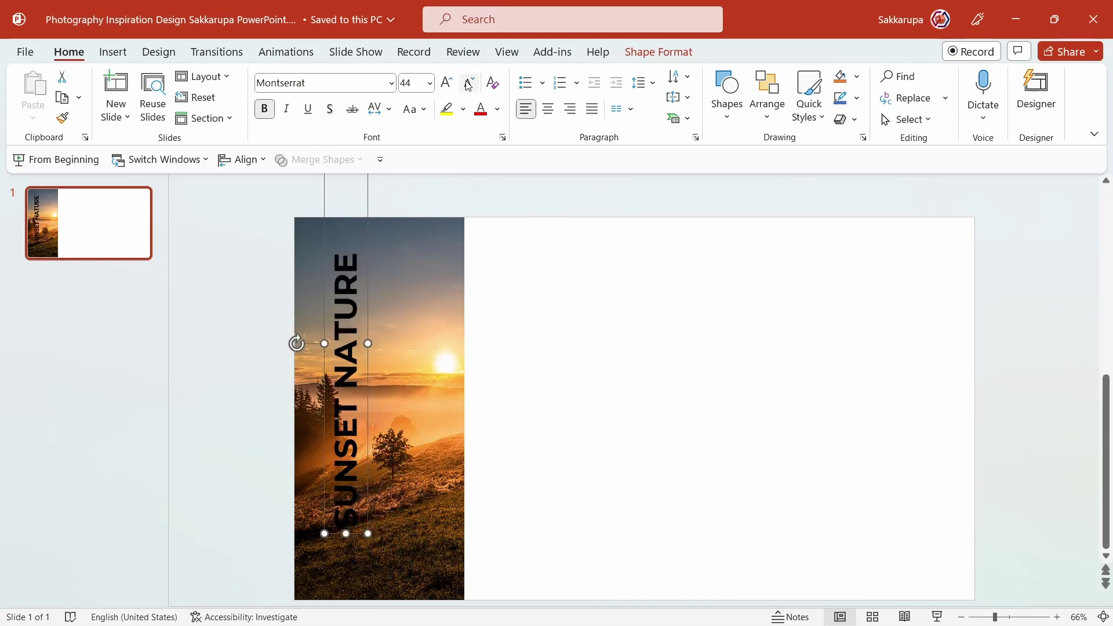
{"action": "left_click", "coordinate": [469, 83]}
{"action": "scroll", "coordinate": [371, 241], "scroll_direction": "down", "scroll_amount": 2, "text": "ctrl"}
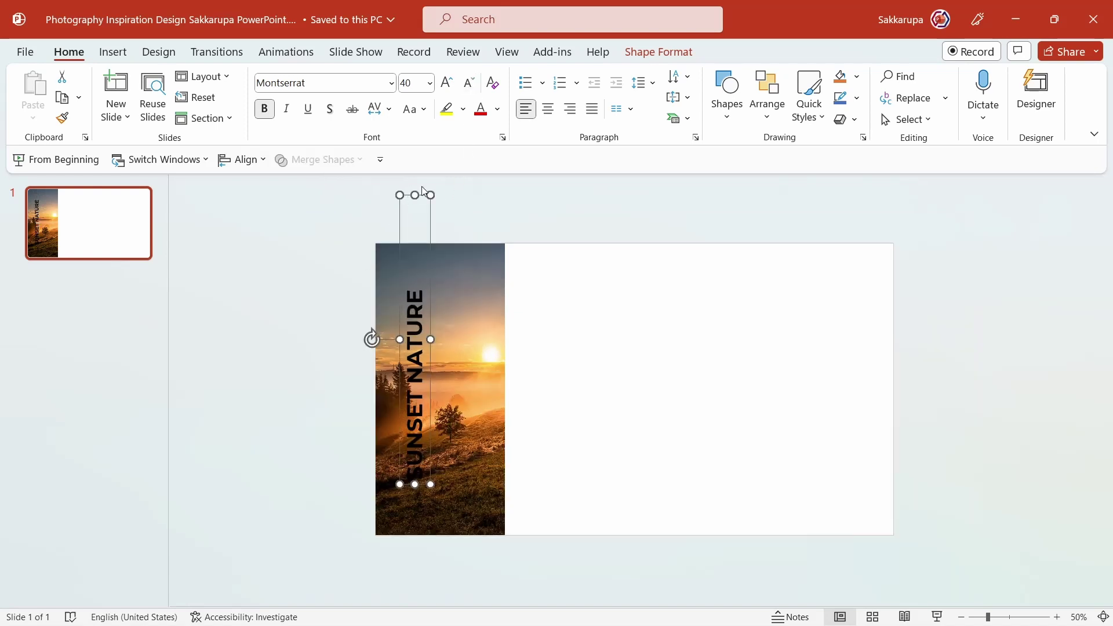
{"action": "left_click_drag", "start_coordinate": [424, 191], "coordinate": [429, 258]}
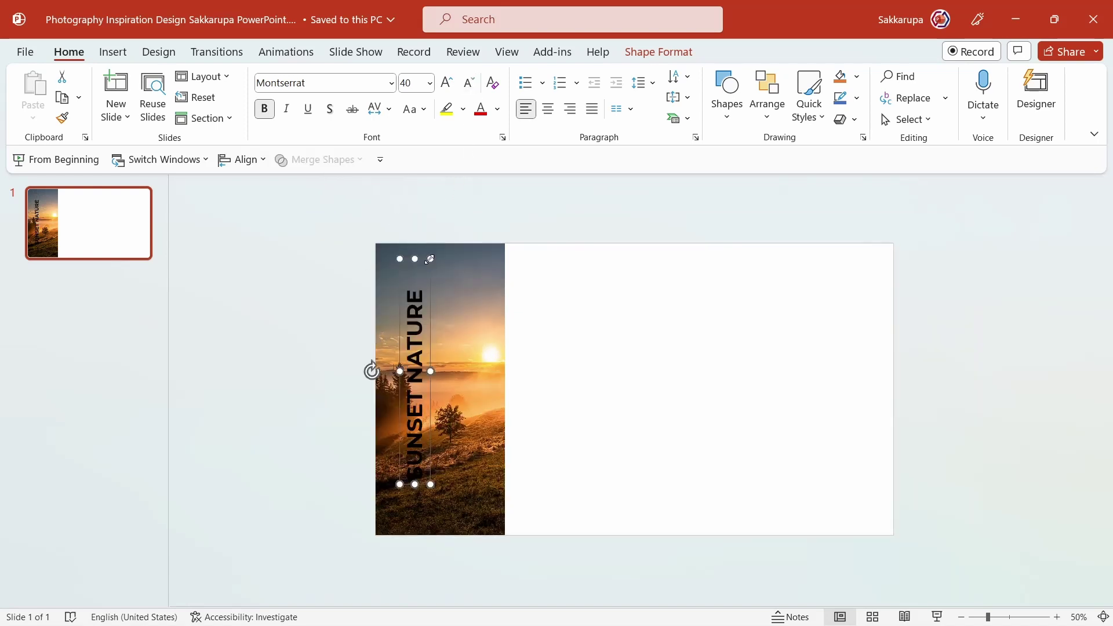
{"action": "scroll", "coordinate": [435, 348], "scroll_direction": "up", "scroll_amount": 2, "text": "ctrl"}
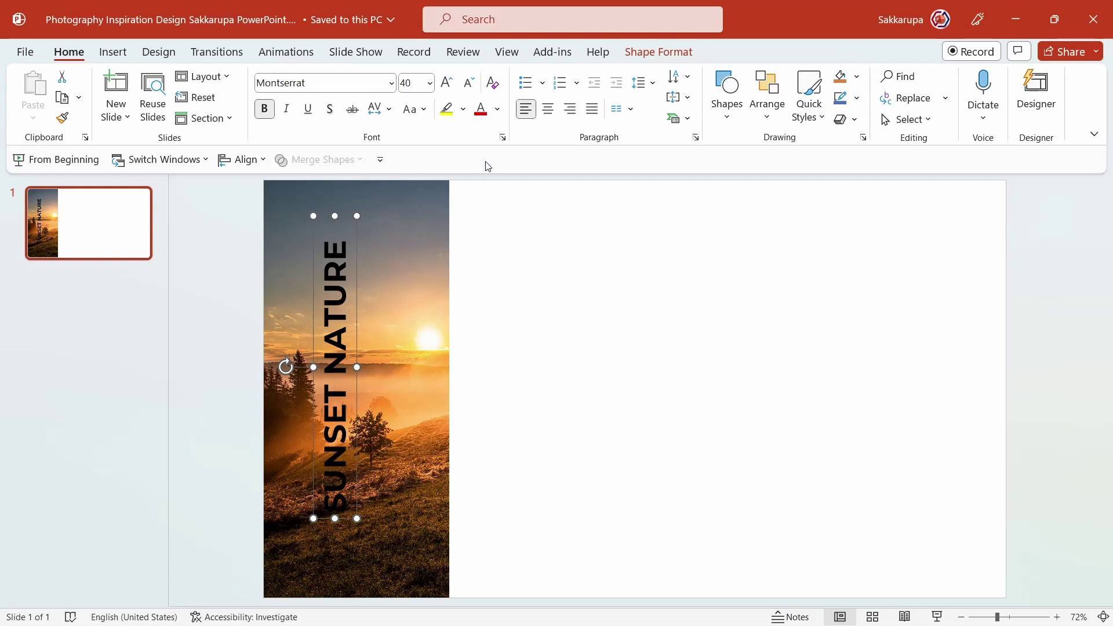
Make the vertical title text white
{"action": "left_click", "coordinate": [498, 109]}
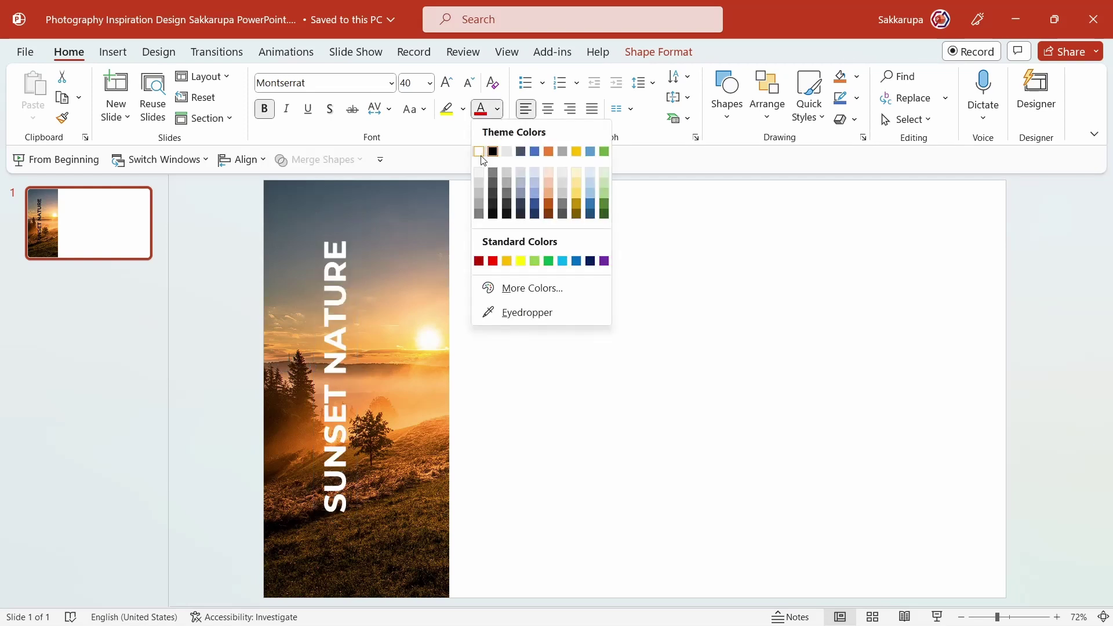
{"action": "left_click", "coordinate": [482, 153]}
{"action": "key", "text": "ctrl+d"}
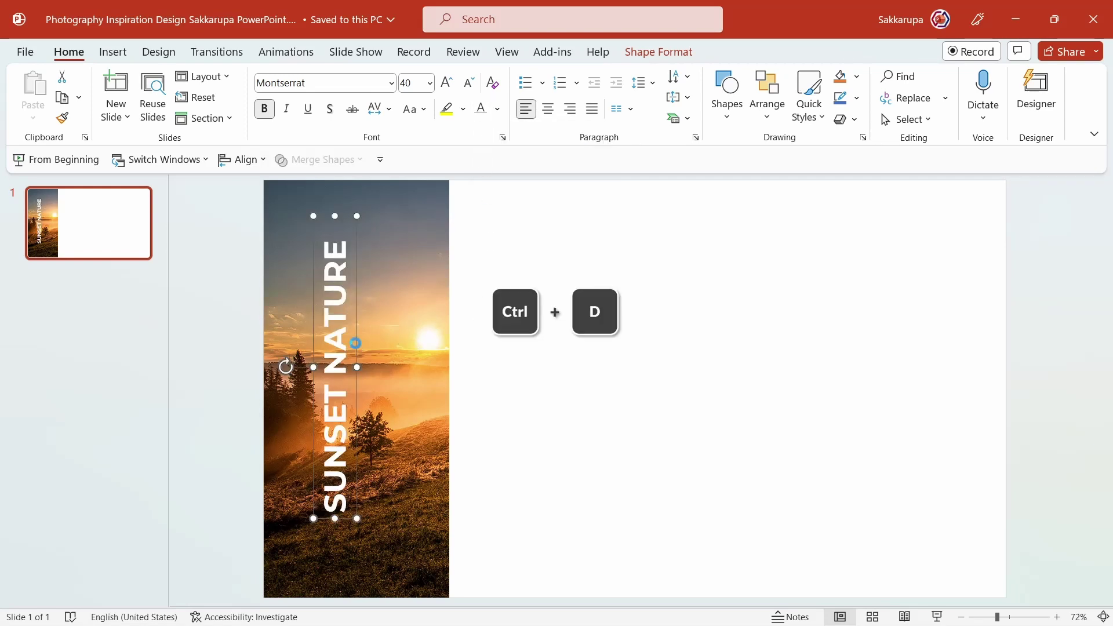
Turn the title copy into a non-bold 20-point 'Nature Photos' caption at the strip's bottom-left
{"action": "left_click_drag", "start_coordinate": [355, 343], "coordinate": [429, 341]}
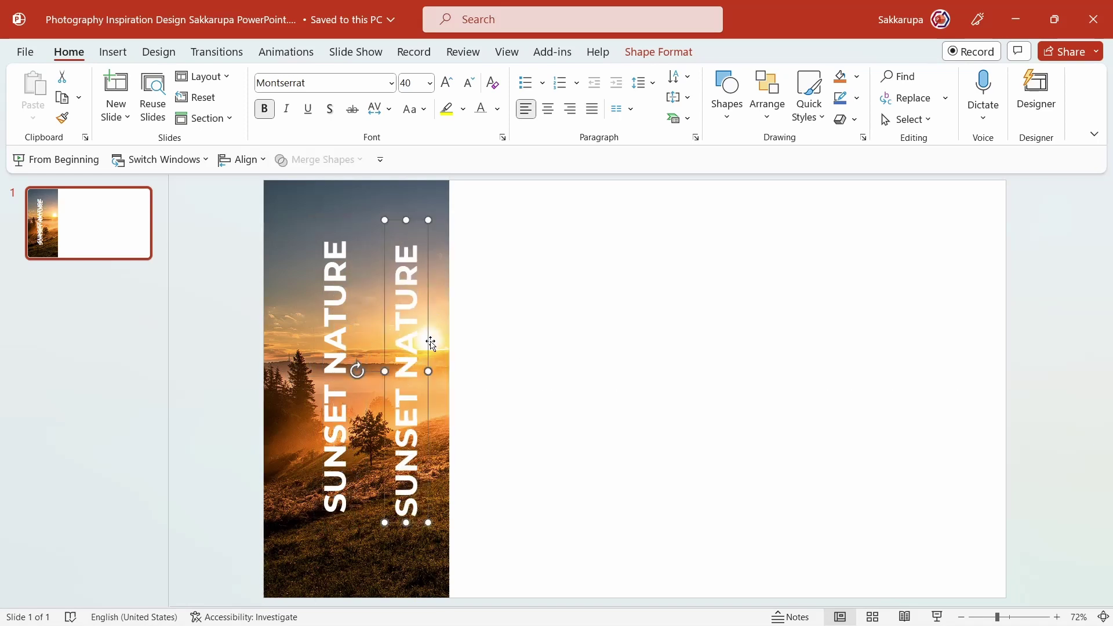
{"action": "type", "text": "NATU"}
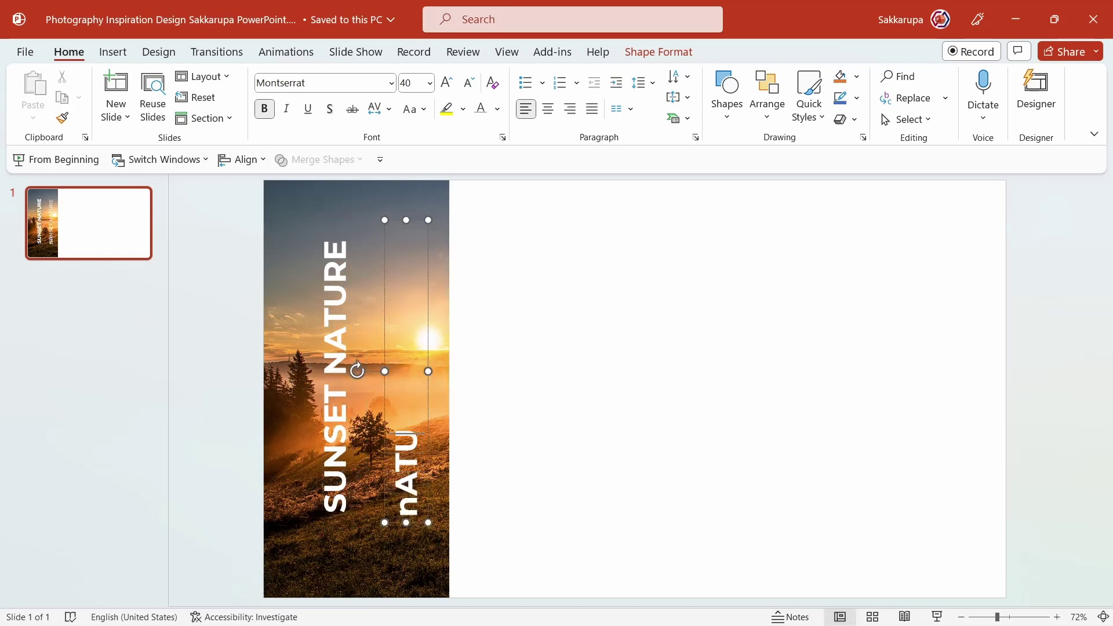
{"action": "type", "text": "RE"}
{"action": "type", "text": "Nature"}
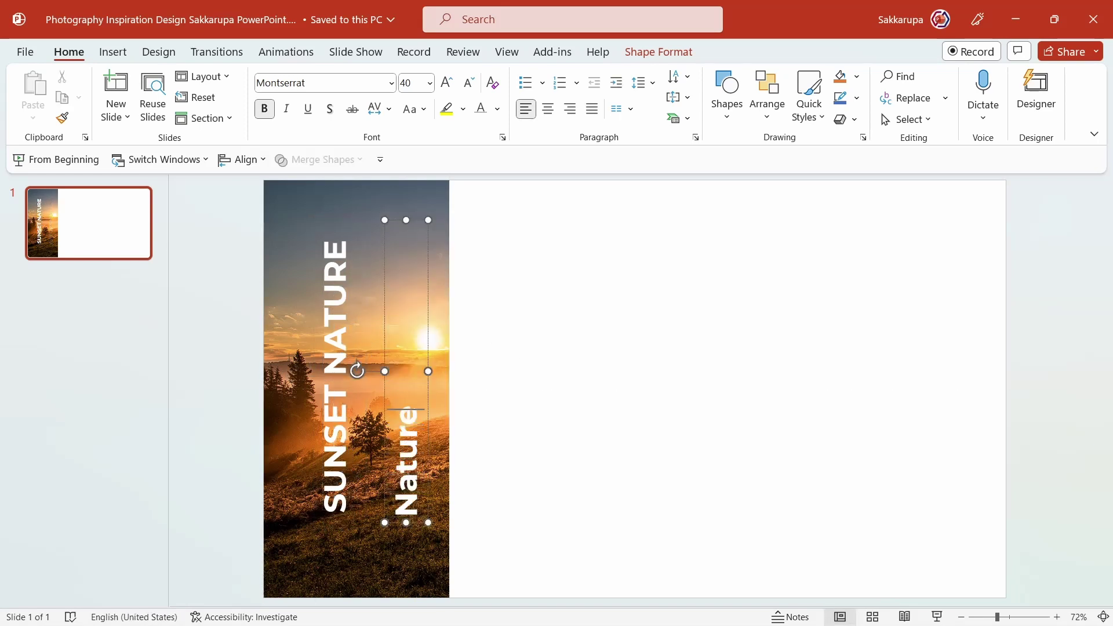
{"action": "type", "text": " Photos"}
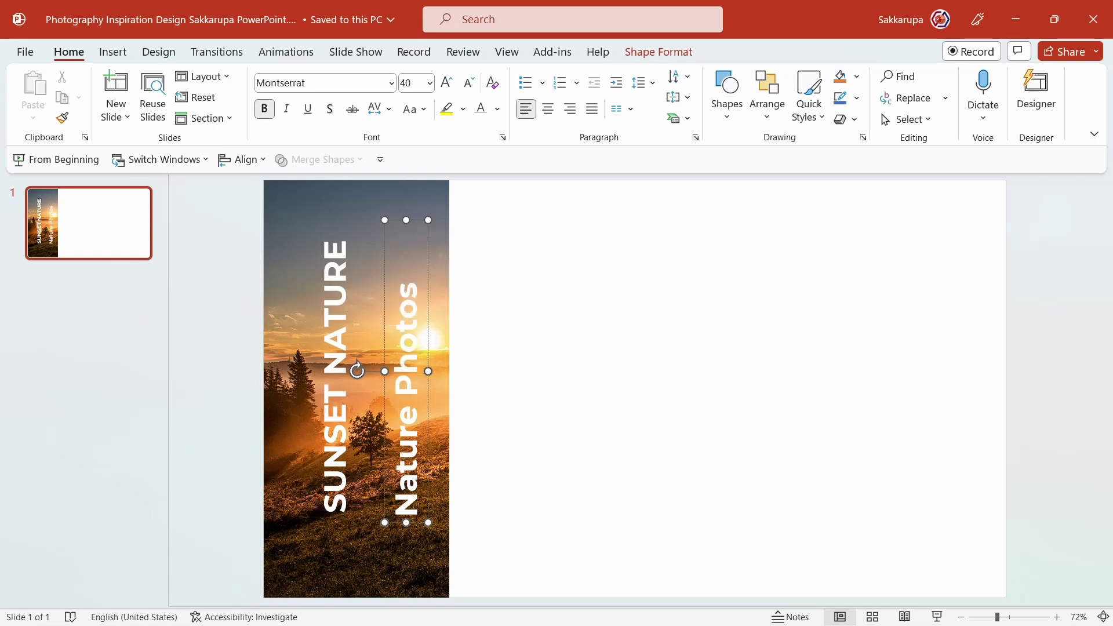
{"action": "left_click", "coordinate": [427, 307]}
{"action": "left_click", "coordinate": [264, 108]}
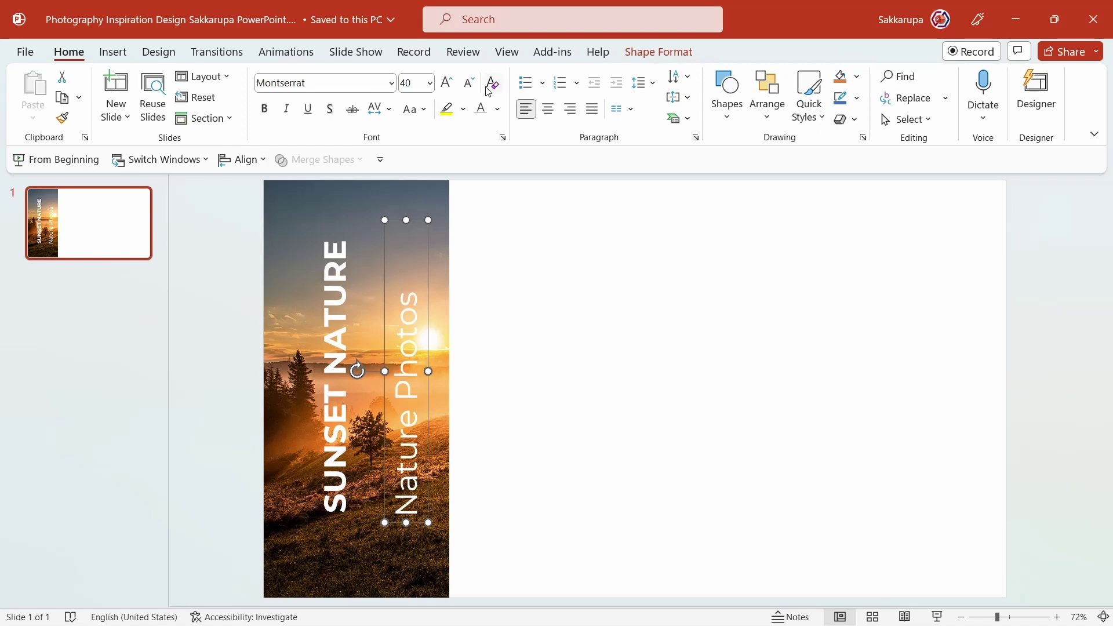
{"action": "left_click", "coordinate": [469, 82]}
{"action": "left_click", "coordinate": [470, 82]}
{"action": "left_click", "coordinate": [470, 83]}
{"action": "left_click", "coordinate": [470, 82]}
{"action": "left_click", "coordinate": [470, 83]}
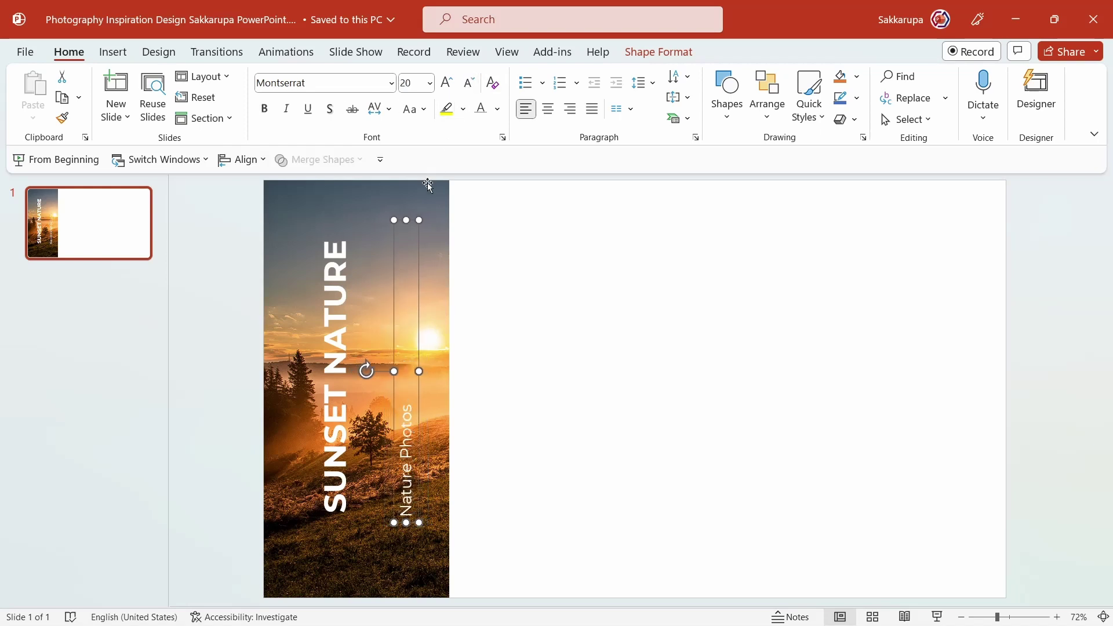
{"action": "mouse_move", "coordinate": [407, 221]}
{"action": "left_mouse_down"}
{"action": "mouse_move", "coordinate": [418, 372]}
{"action": "mouse_move", "coordinate": [302, 430]}
{"action": "left_mouse_up"}
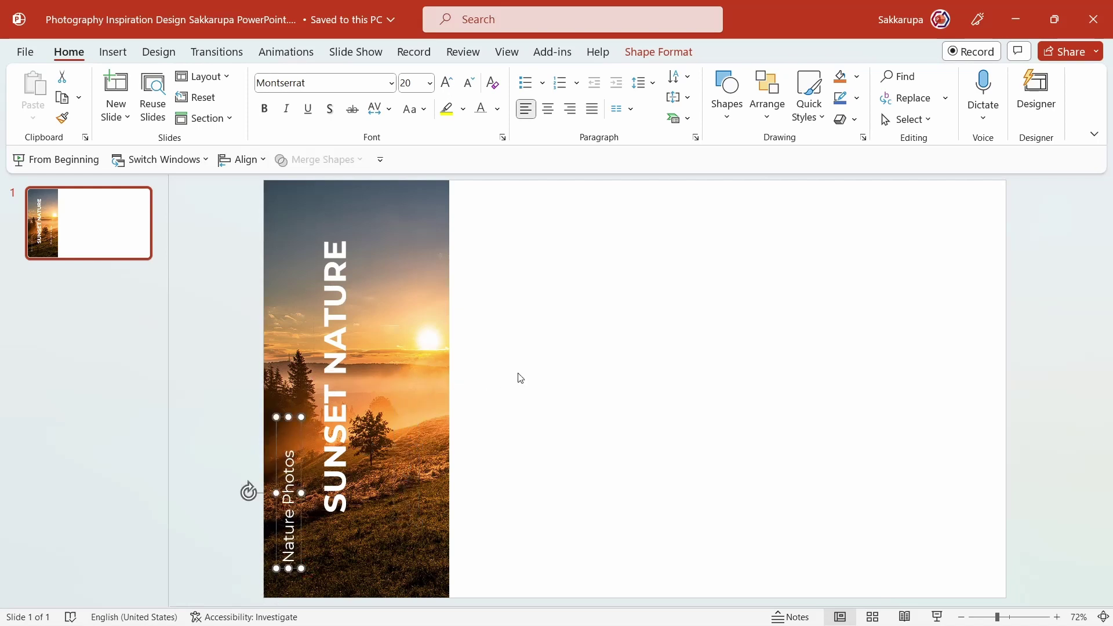
{"action": "left_click", "coordinate": [541, 374]}
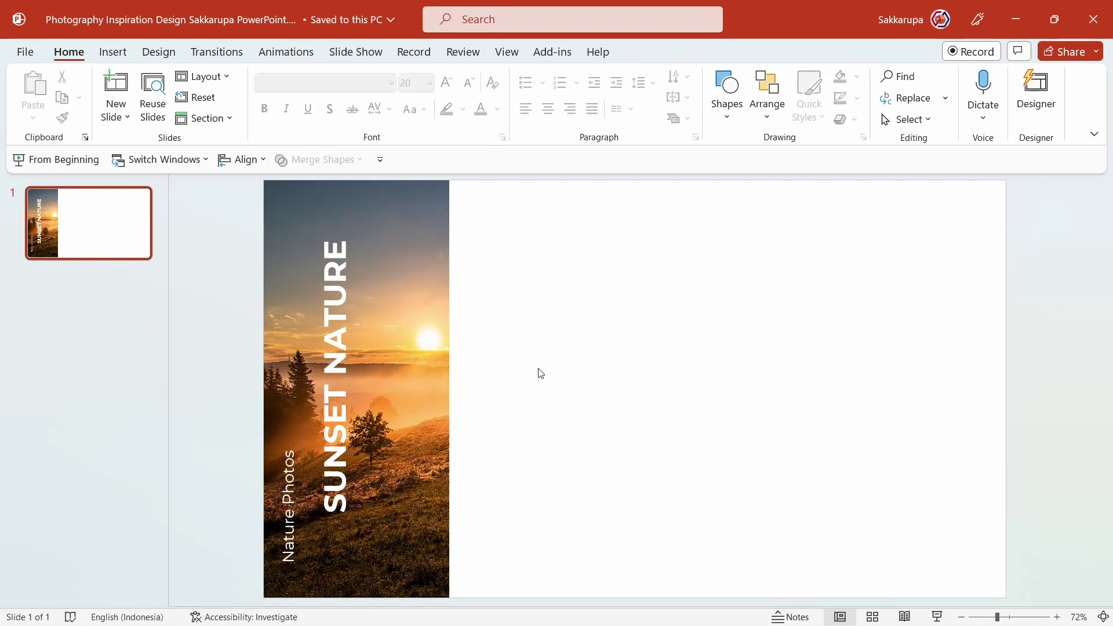
{"action": "left_click", "coordinate": [728, 93]}
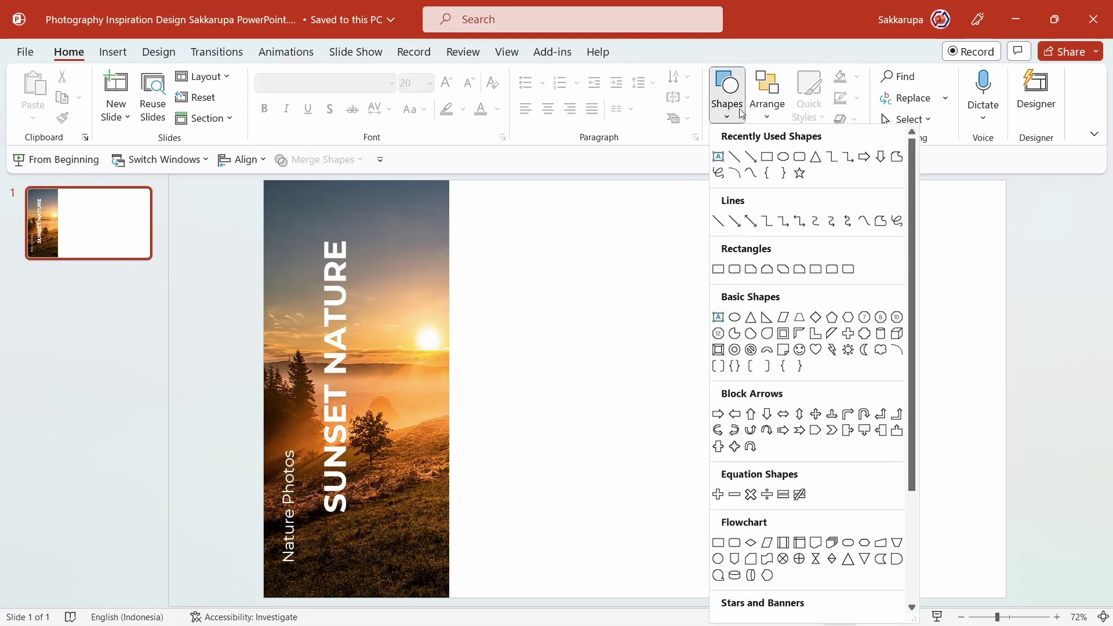
Draw a straight white vertical line down the photo and place it between caption and title
{"action": "left_click", "coordinate": [735, 168]}
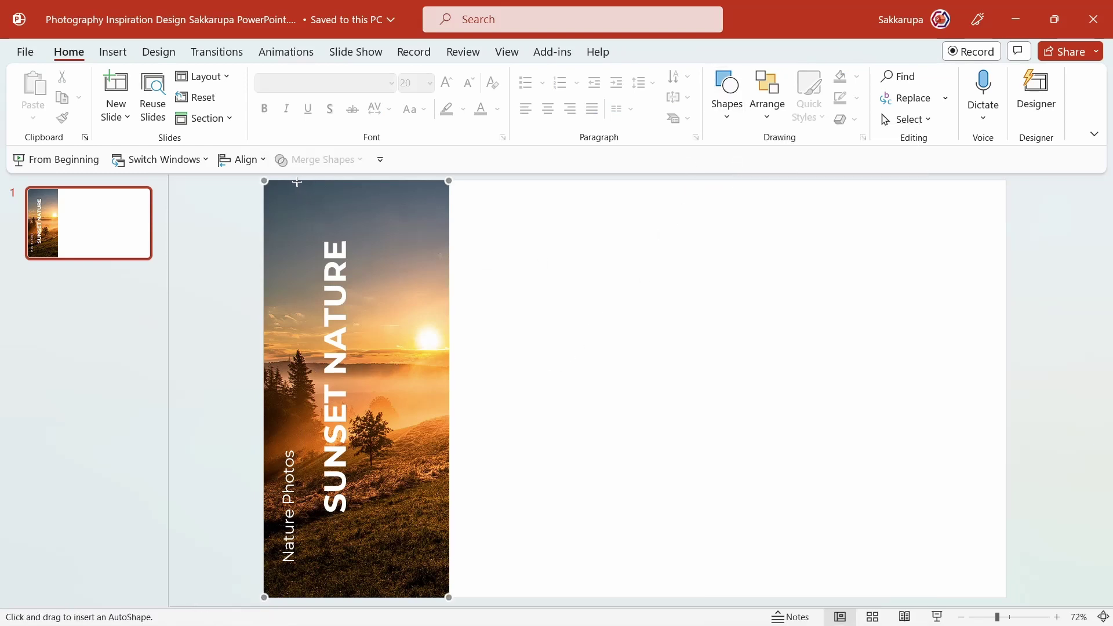
{"action": "left_click_drag", "start_coordinate": [296, 182], "coordinate": [301, 598]}
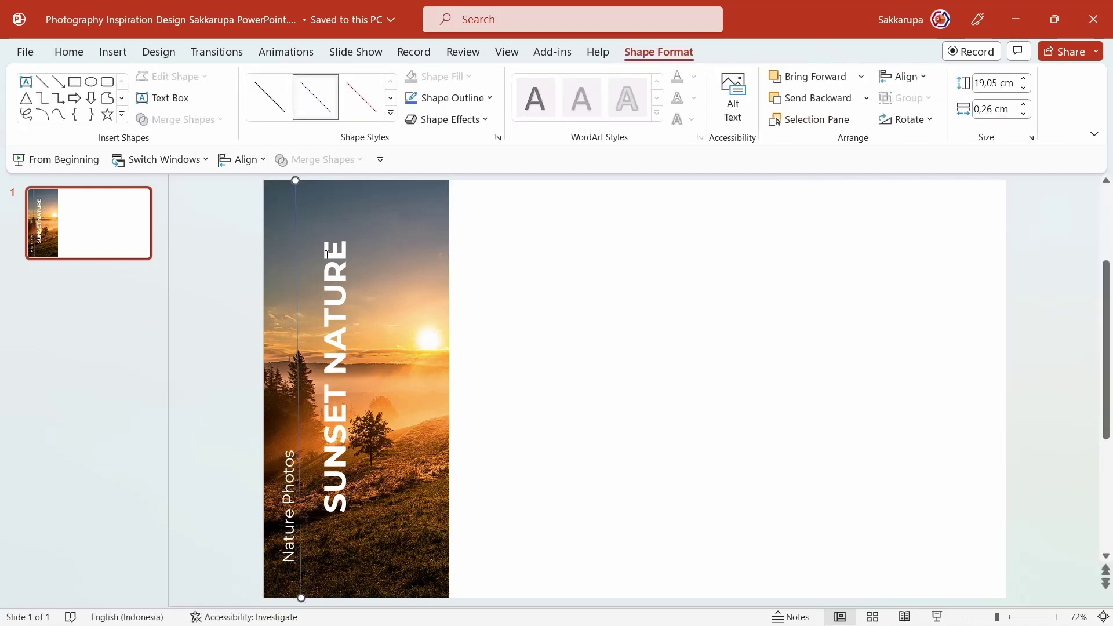
{"action": "left_click", "coordinate": [444, 98]}
{"action": "left_click", "coordinate": [411, 142]}
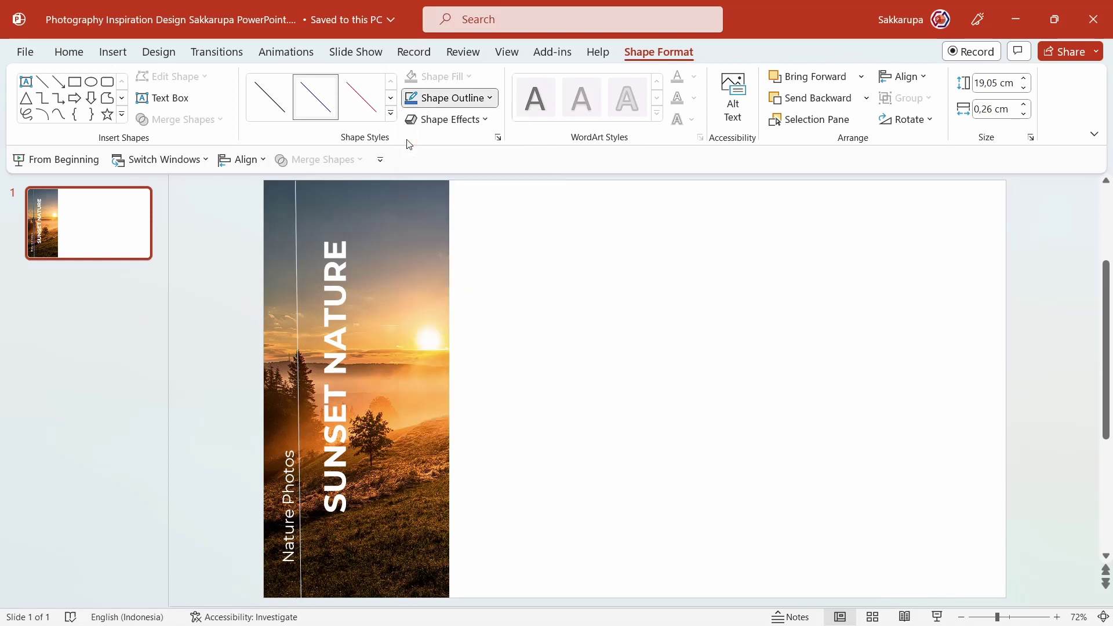
{"action": "left_click_drag", "start_coordinate": [297, 181], "coordinate": [300, 181]}
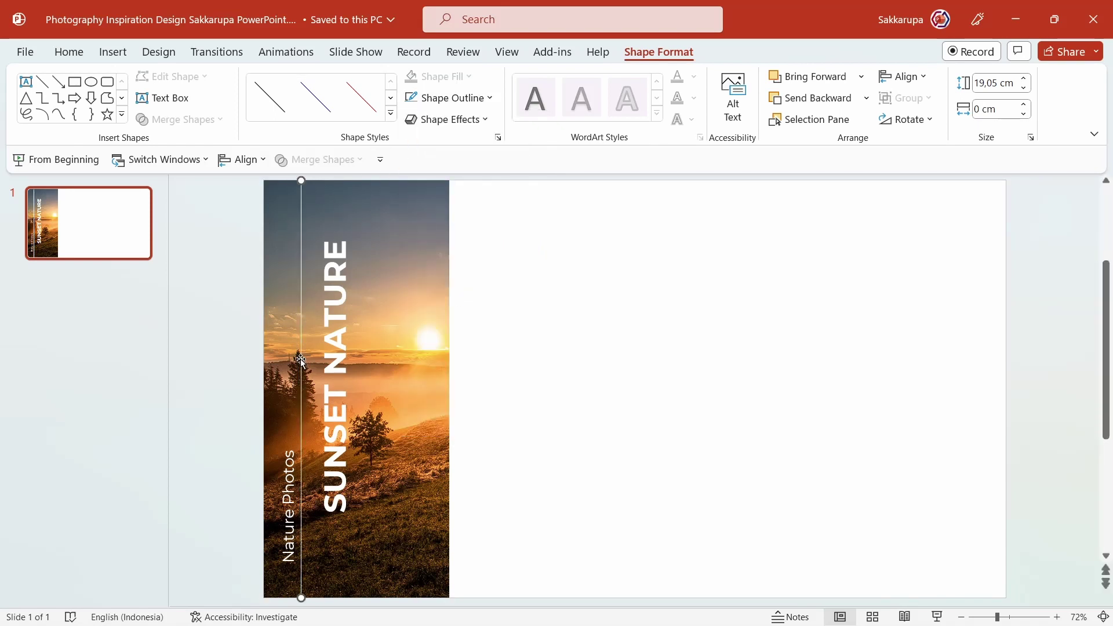
{"action": "left_click_drag", "start_coordinate": [301, 359], "coordinate": [307, 360]}
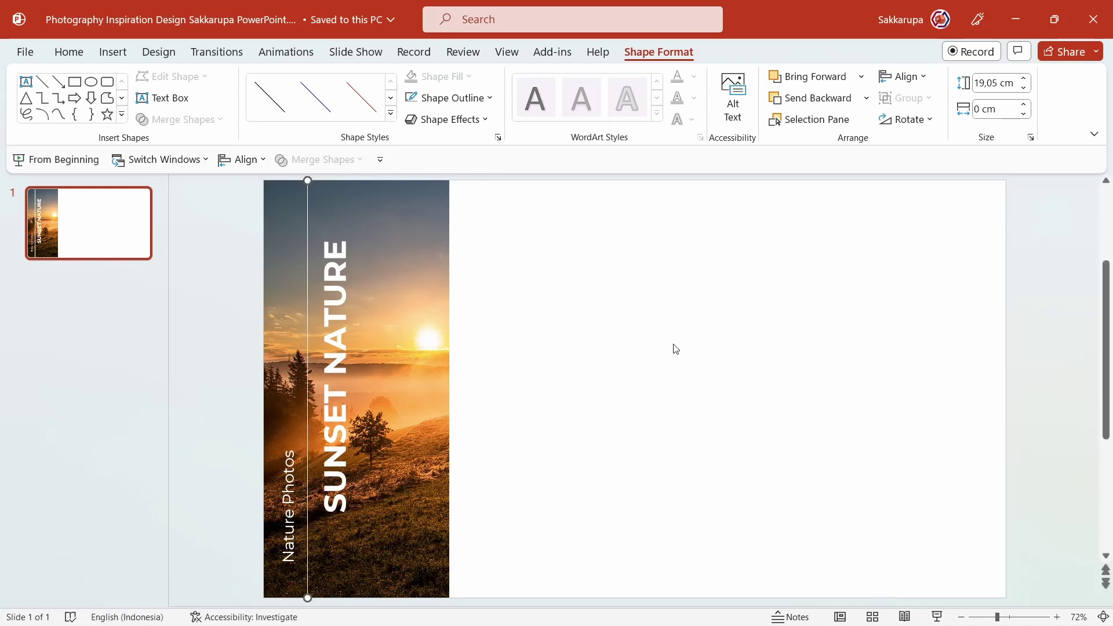
{"action": "left_click", "coordinate": [314, 318]}
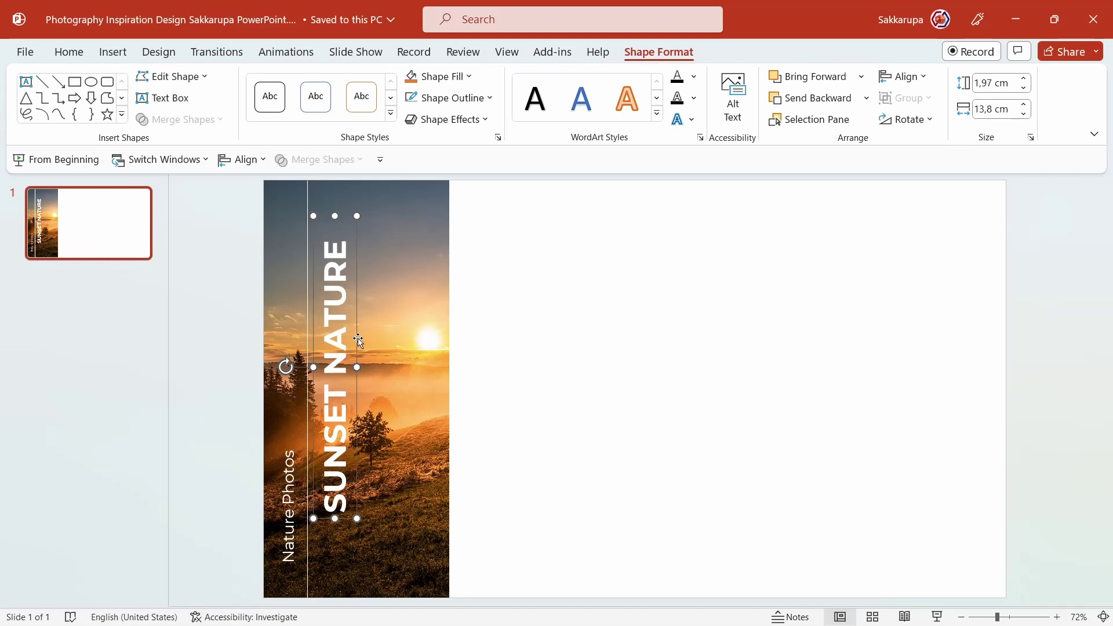
Move the SUNSET NATURE title and Nature Photos caption up together
{"action": "left_click", "coordinate": [288, 487], "text": "shift"}
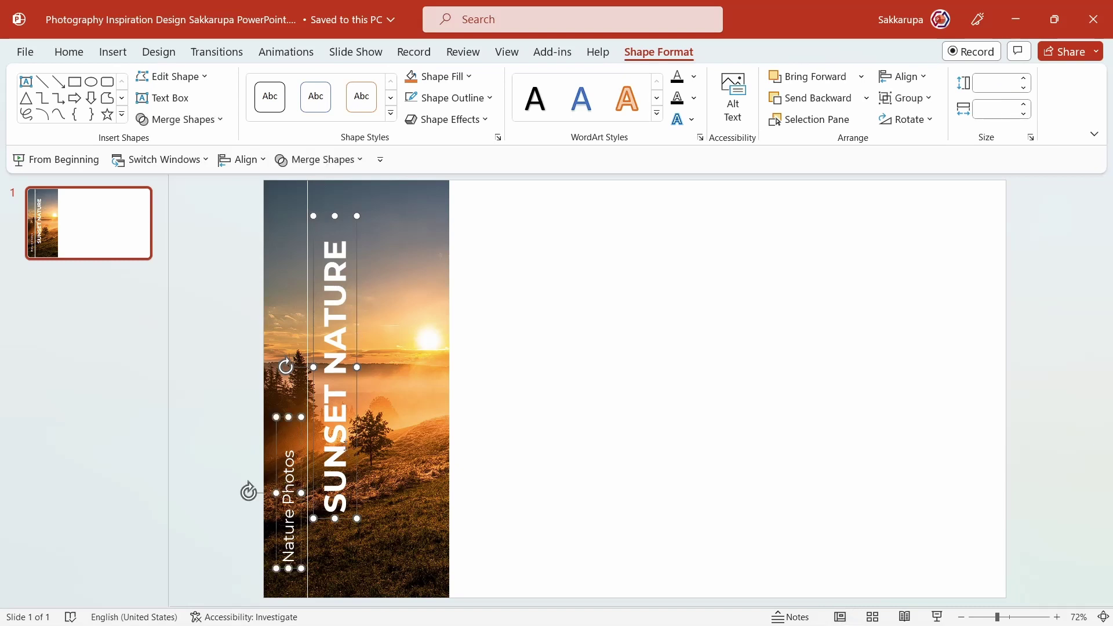
{"action": "left_click_drag", "start_coordinate": [356, 445], "coordinate": [356, 417]}
{"action": "left_click", "coordinate": [572, 445]}
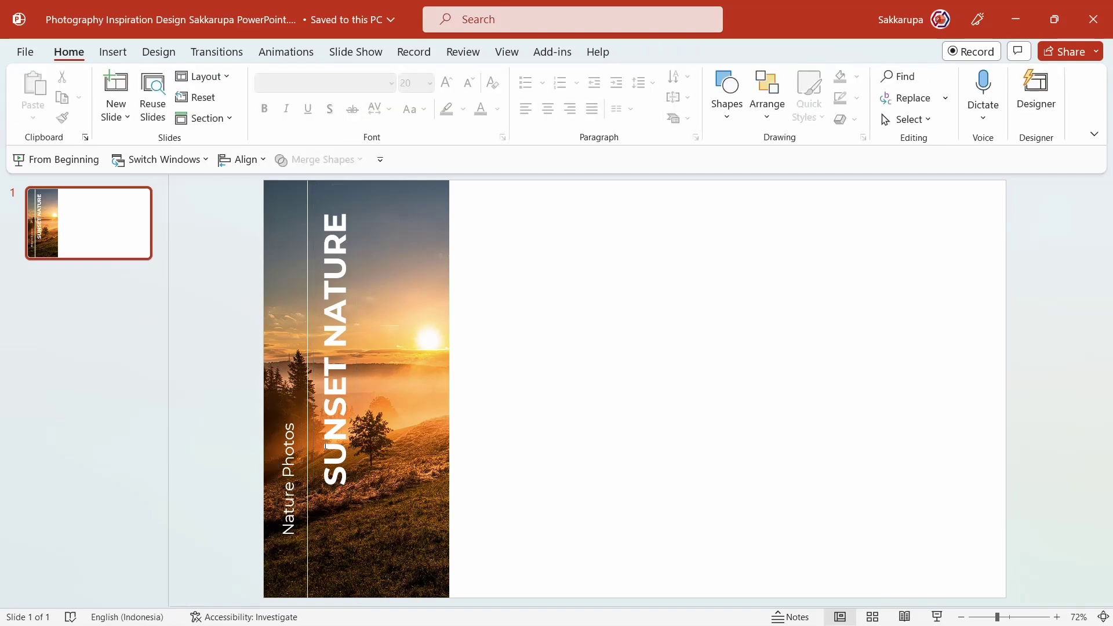
Set the text fill of both text boxes to 29% transparency
{"action": "left_click", "coordinate": [327, 446]}
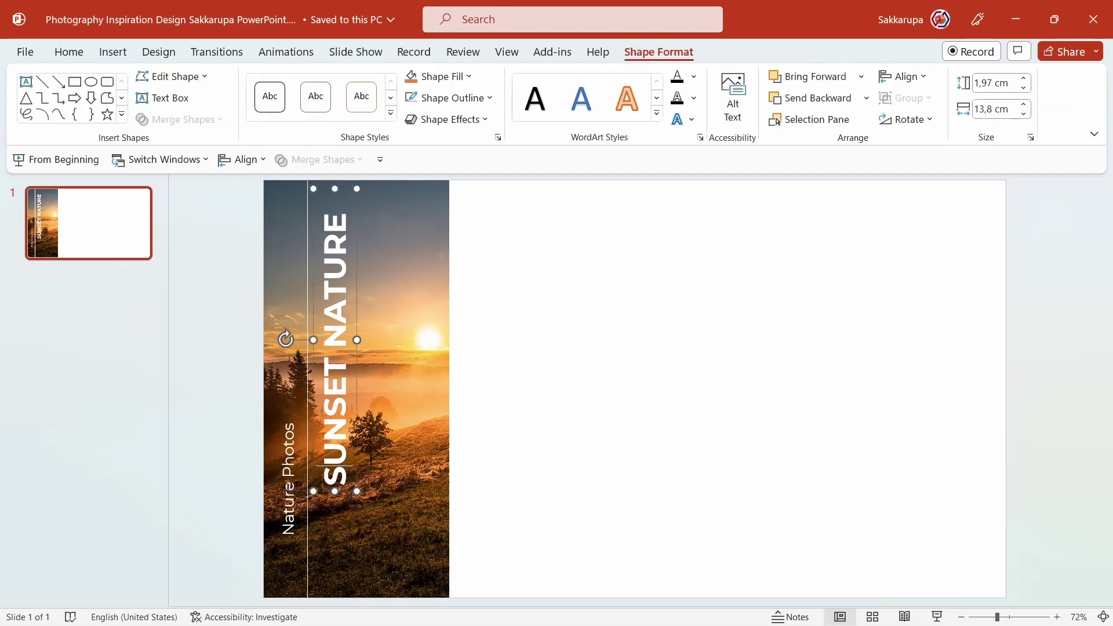
{"action": "key", "text": "ctrl+a"}
{"action": "right_click", "coordinate": [356, 422]}
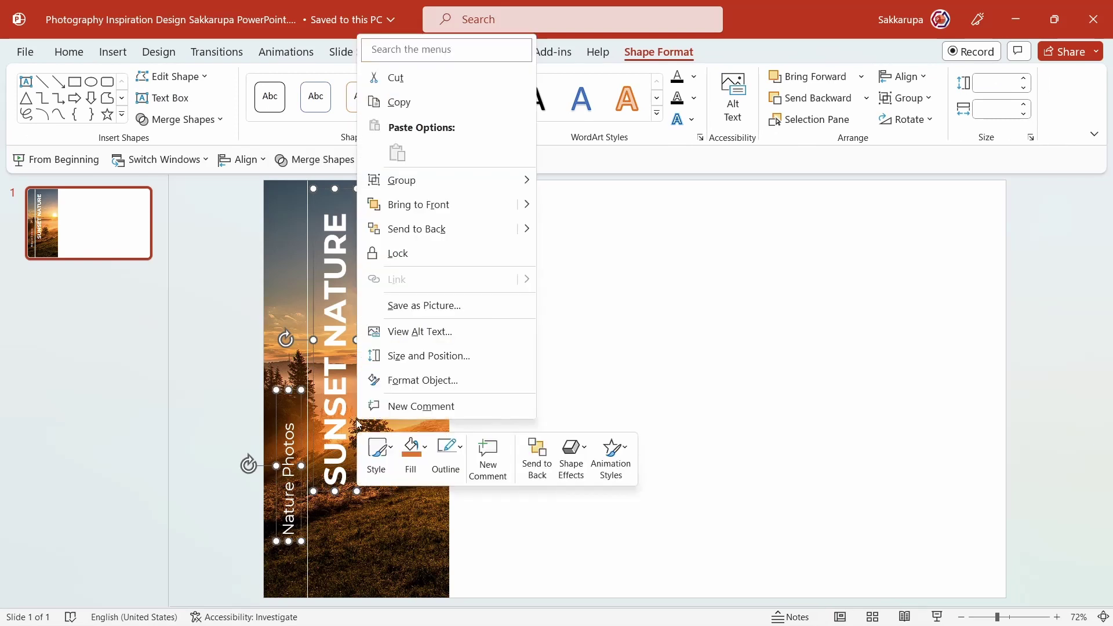
{"action": "left_click", "coordinate": [423, 384]}
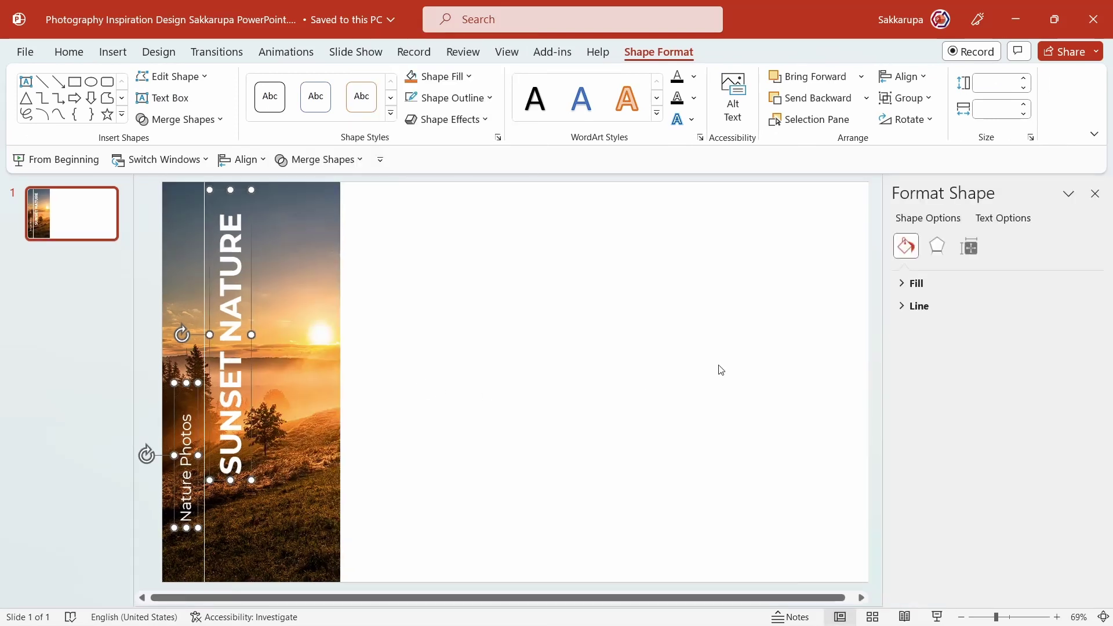
{"action": "left_click", "coordinate": [928, 284]}
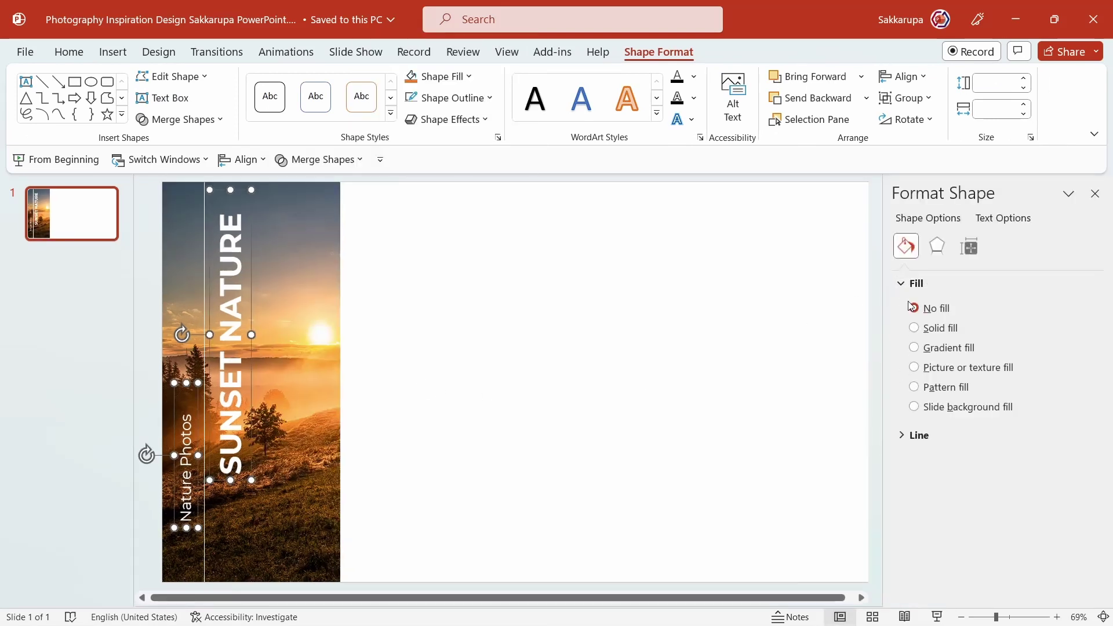
{"action": "left_click", "coordinate": [1015, 220]}
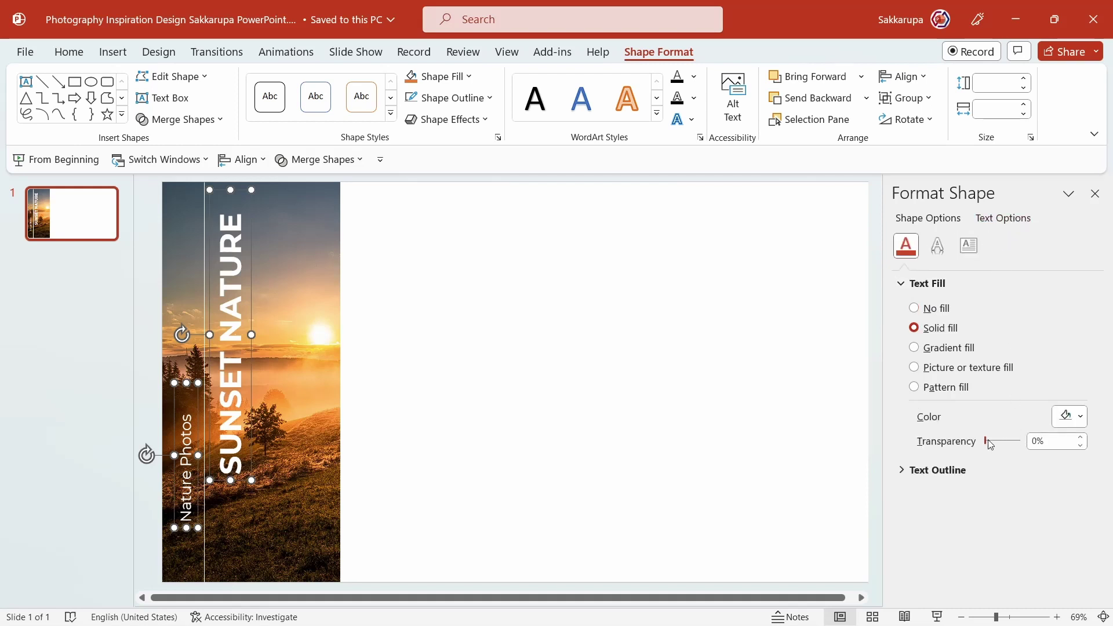
{"action": "left_click_drag", "start_coordinate": [990, 443], "coordinate": [999, 444]}
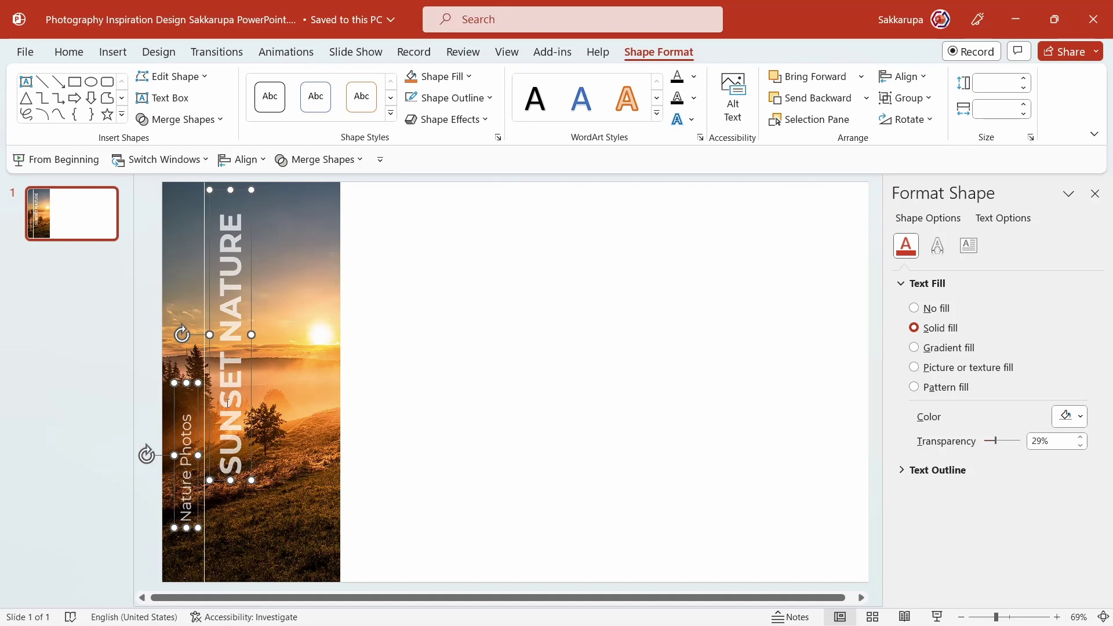
Give the divider line a solid line at 35% transparency
{"action": "left_click", "coordinate": [206, 358]}
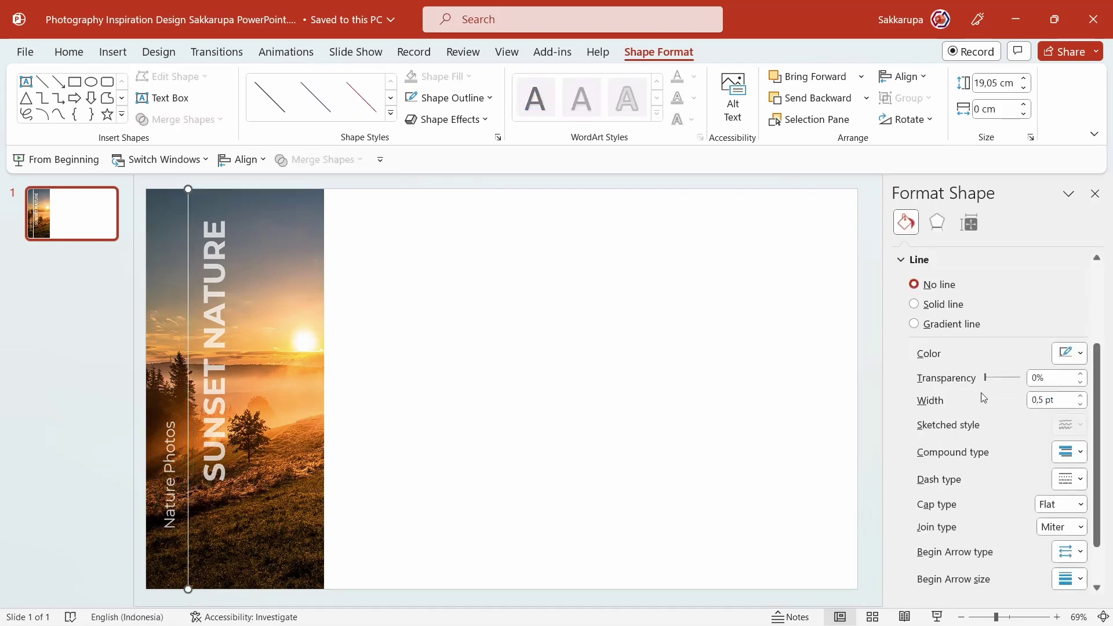
{"action": "left_click_drag", "start_coordinate": [987, 383], "coordinate": [993, 385]}
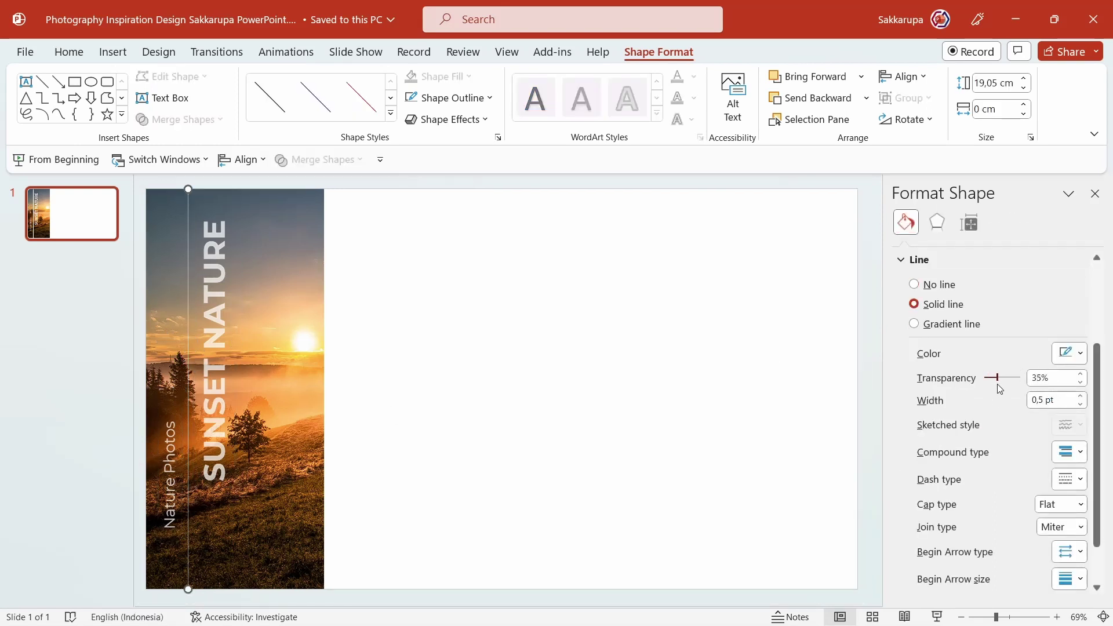
{"action": "left_click", "coordinate": [695, 383]}
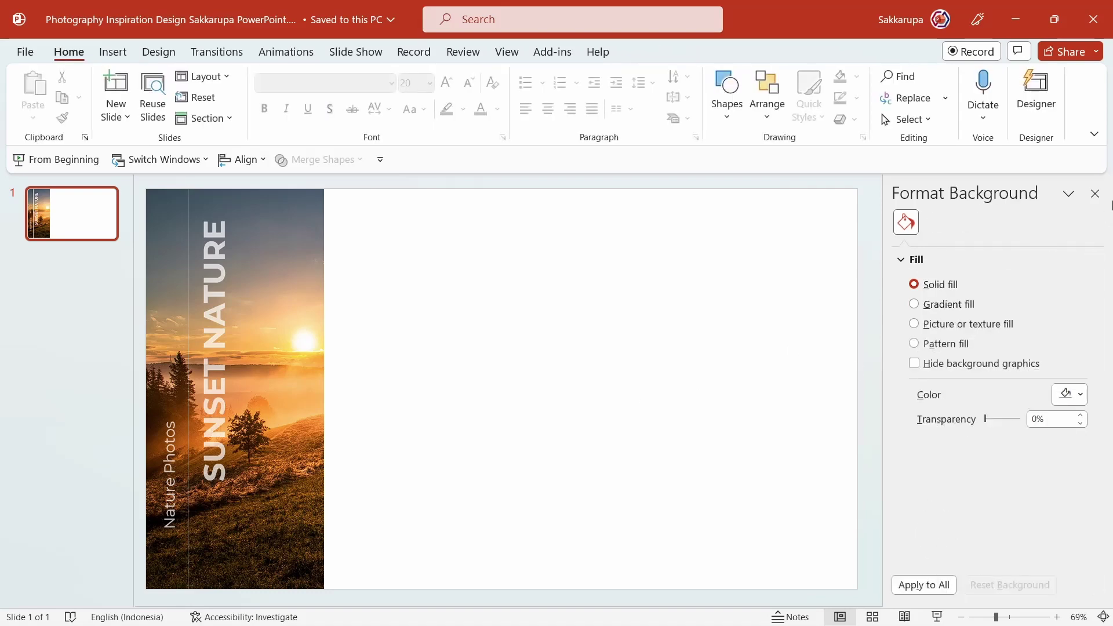
Copy the photo strip with its title, caption and divider rightward until four strips fill the slide
{"action": "left_click", "coordinate": [1095, 194]}
{"action": "scroll", "coordinate": [528, 396], "scroll_direction": "down", "scroll_amount": 1}
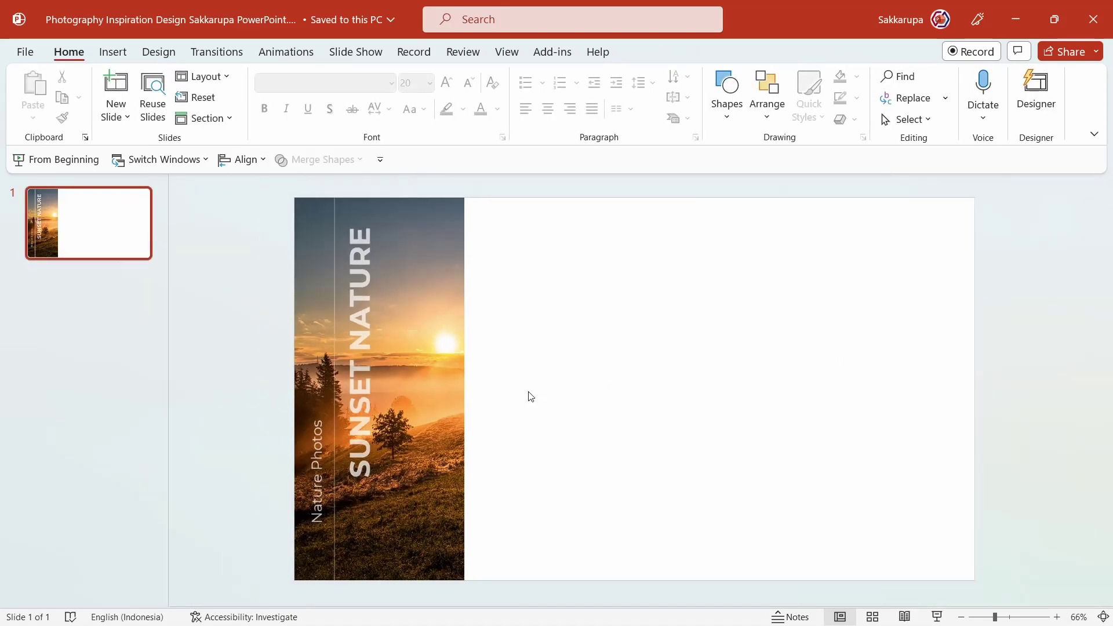
{"action": "scroll", "coordinate": [529, 396], "scroll_direction": "down", "scroll_amount": 1}
{"action": "left_click_drag", "start_coordinate": [588, 563], "coordinate": [350, 234]}
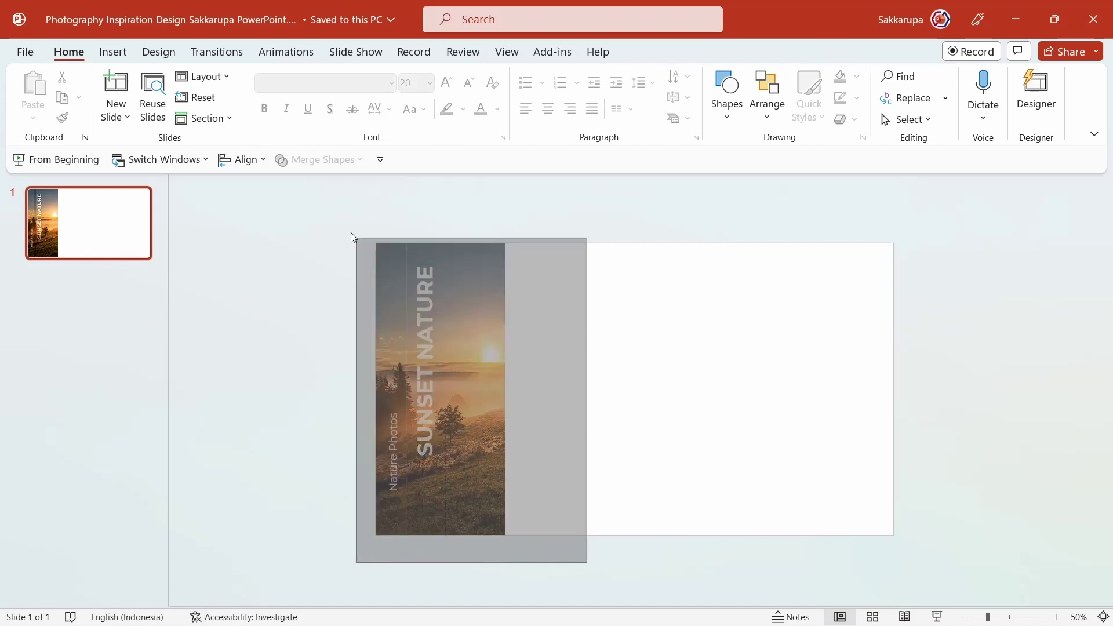
{"action": "left_click_drag", "start_coordinate": [470, 328], "coordinate": [723, 378]}
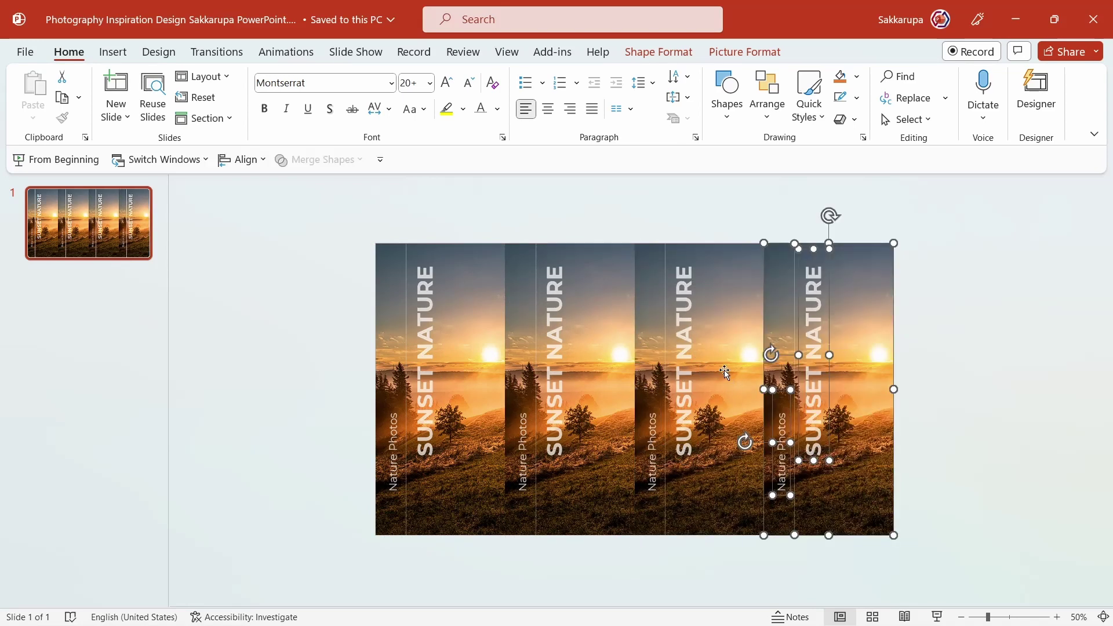
{"action": "left_click", "coordinate": [1025, 360]}
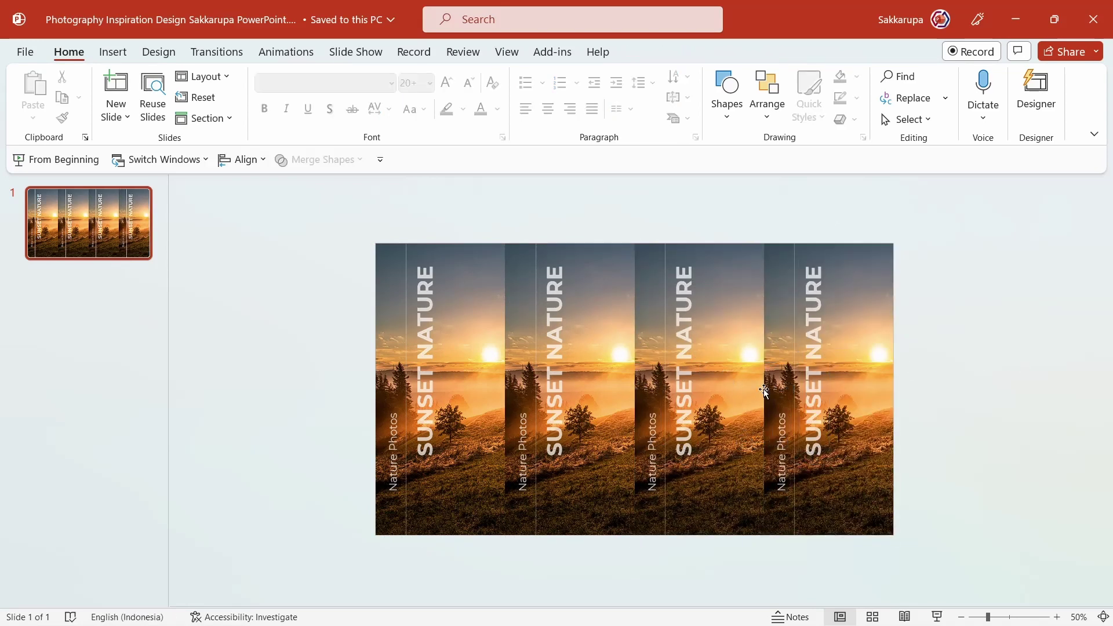
Swap the second strip's photo for the pink bridge image and crop-shift it to frame the tower
{"action": "right_click", "coordinate": [607, 324]}
{"action": "mouse_move", "coordinate": [672, 358]}
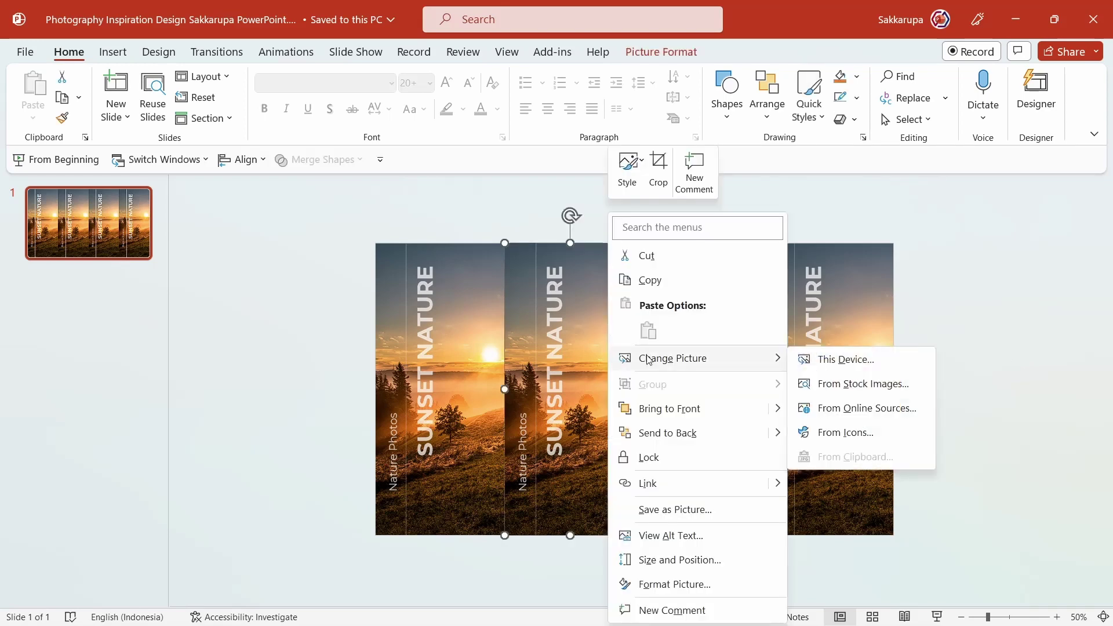
{"action": "left_click", "coordinate": [820, 364]}
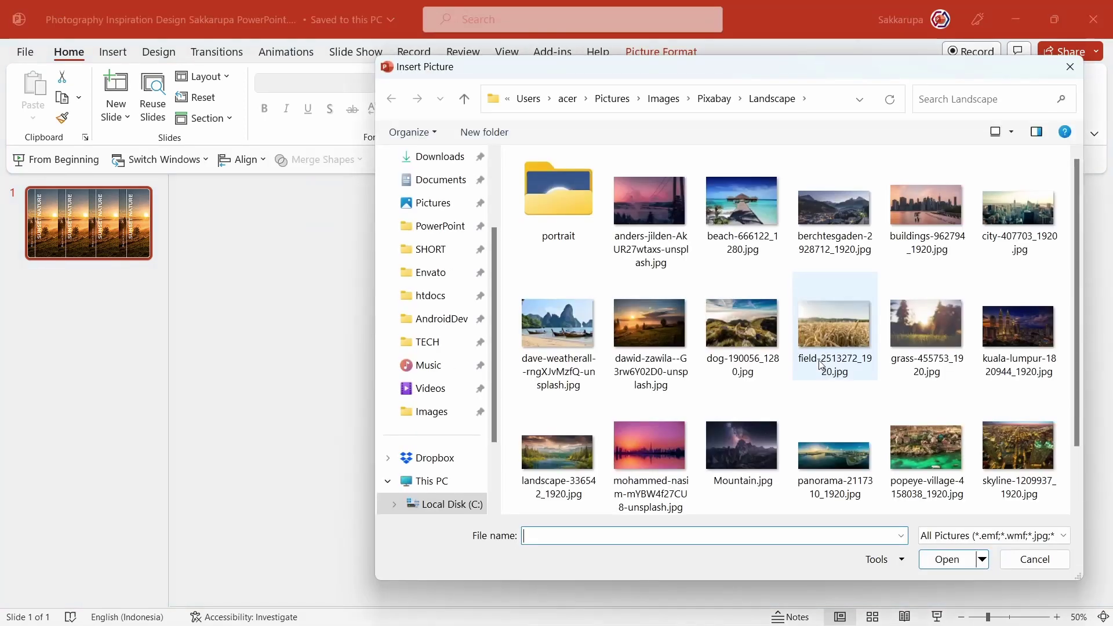
{"action": "scroll", "coordinate": [819, 365], "scroll_direction": "down", "scroll_amount": 2}
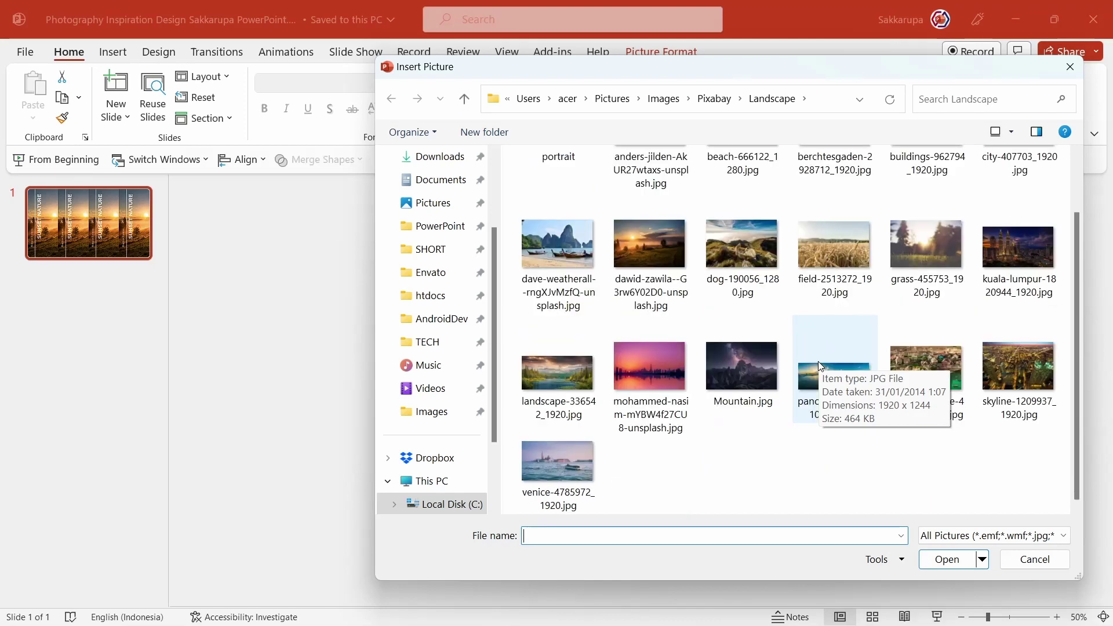
{"action": "scroll", "coordinate": [760, 446], "scroll_direction": "up", "scroll_amount": 2}
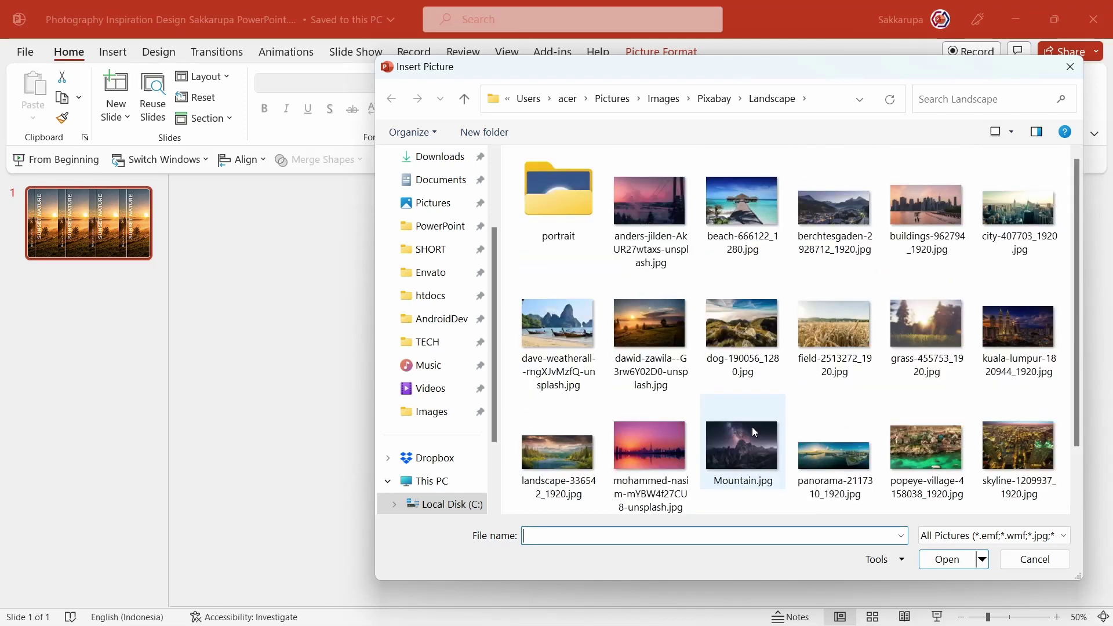
{"action": "double_click", "coordinate": [660, 235]}
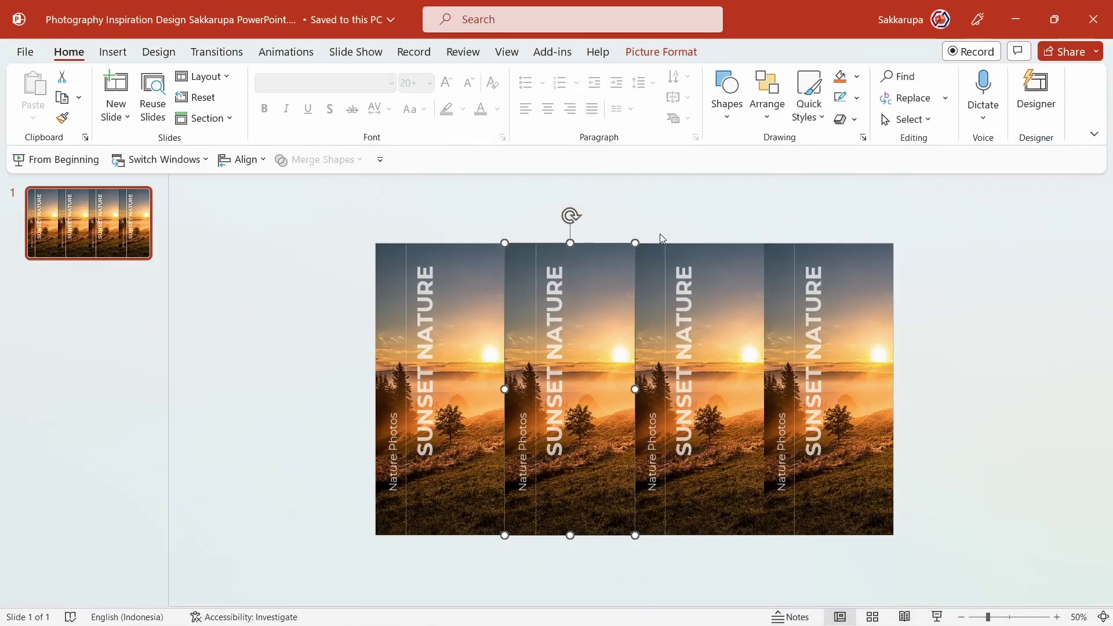
{"action": "left_click", "coordinate": [661, 52]}
{"action": "left_click", "coordinate": [967, 92]}
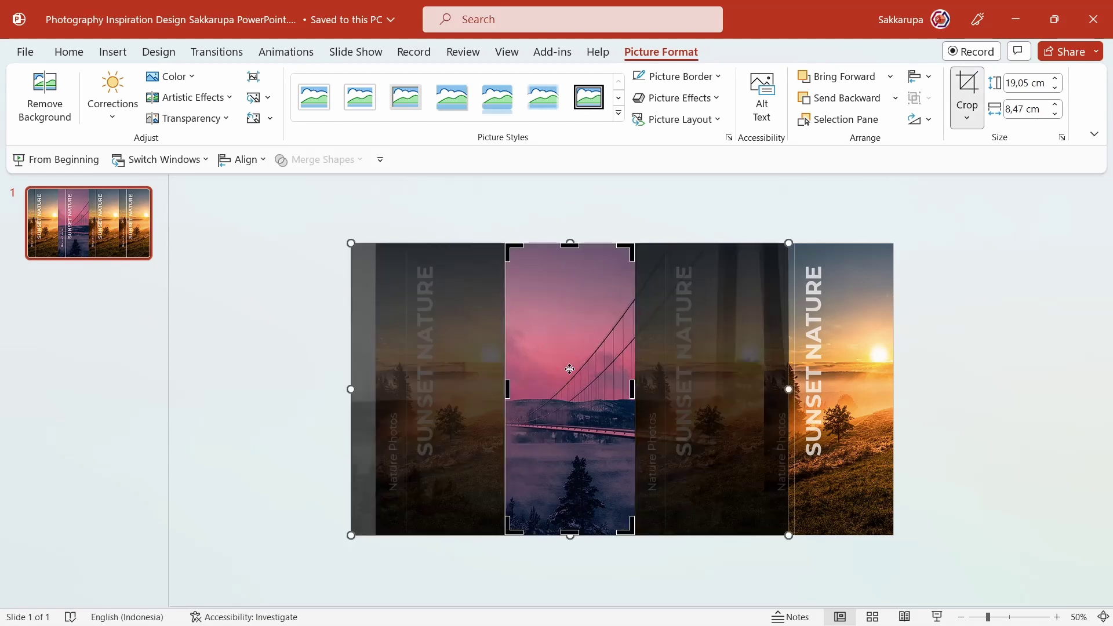
{"action": "left_click_drag", "start_coordinate": [569, 369], "coordinate": [650, 371]}
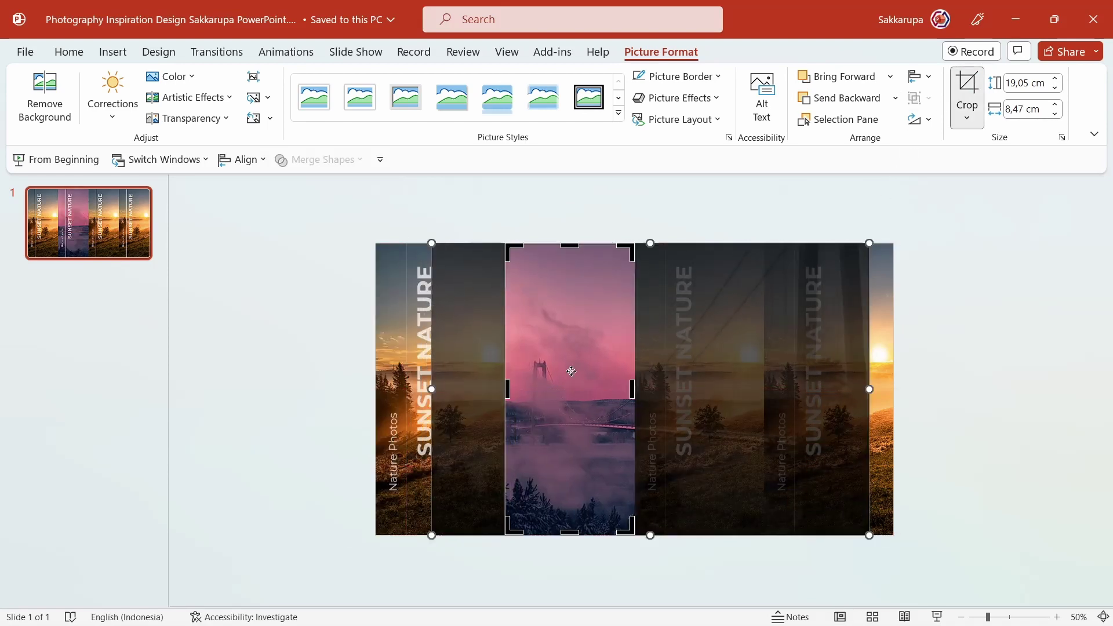
{"action": "left_click", "coordinate": [332, 366]}
{"action": "left_click", "coordinate": [555, 376]}
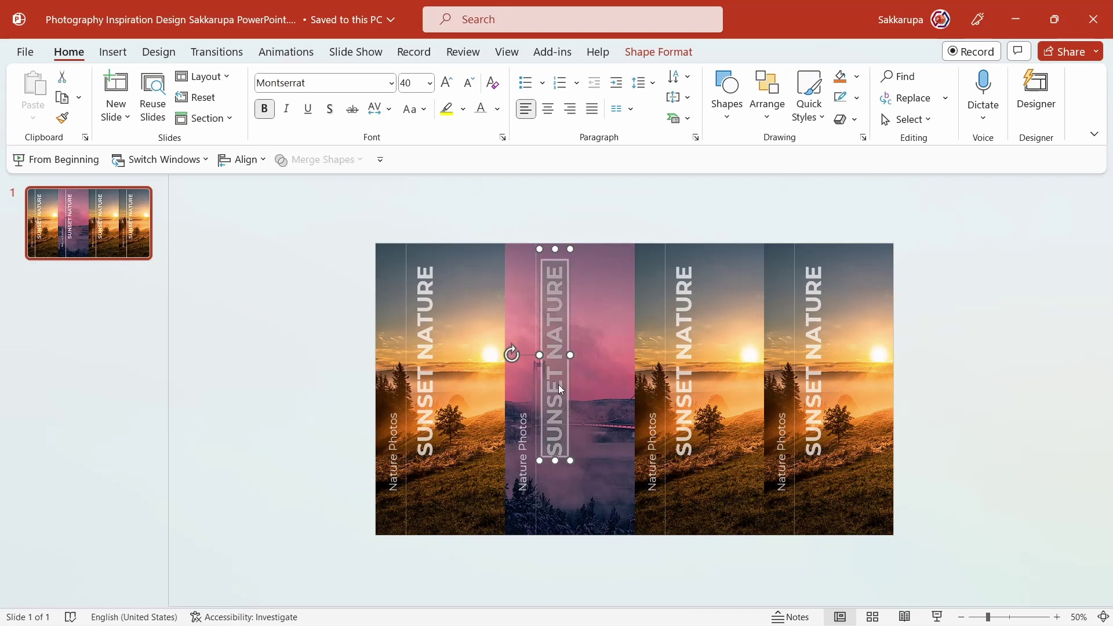
Change the second strip's title to CITY TOUR and clear the Nature Photos subtitle
{"action": "type", "text": "CITY TOUR"}
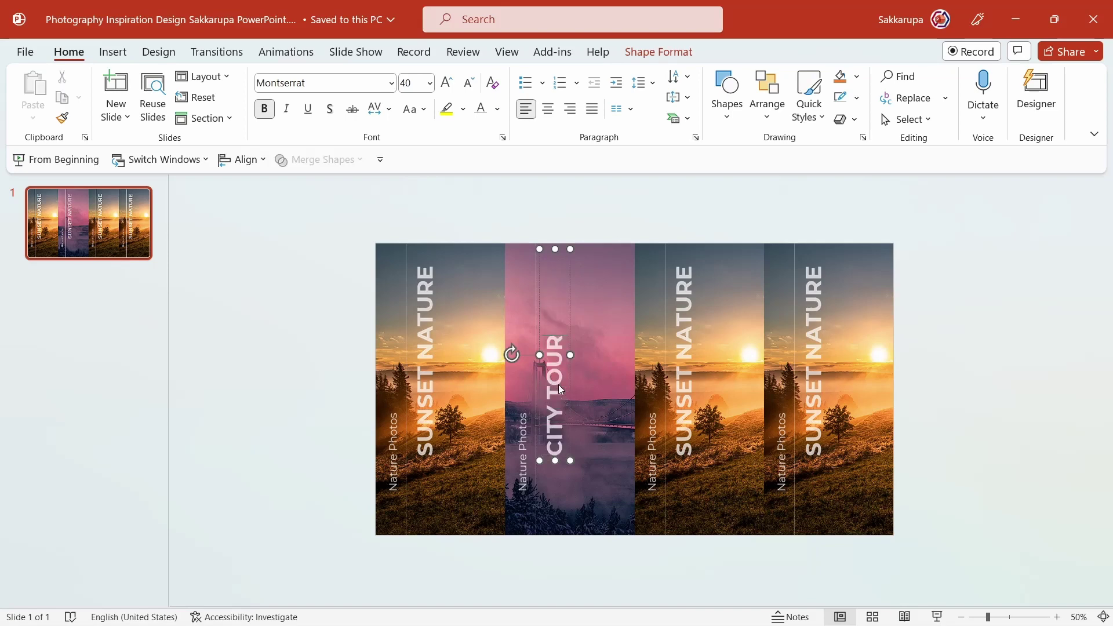
{"action": "left_click", "coordinate": [522, 467]}
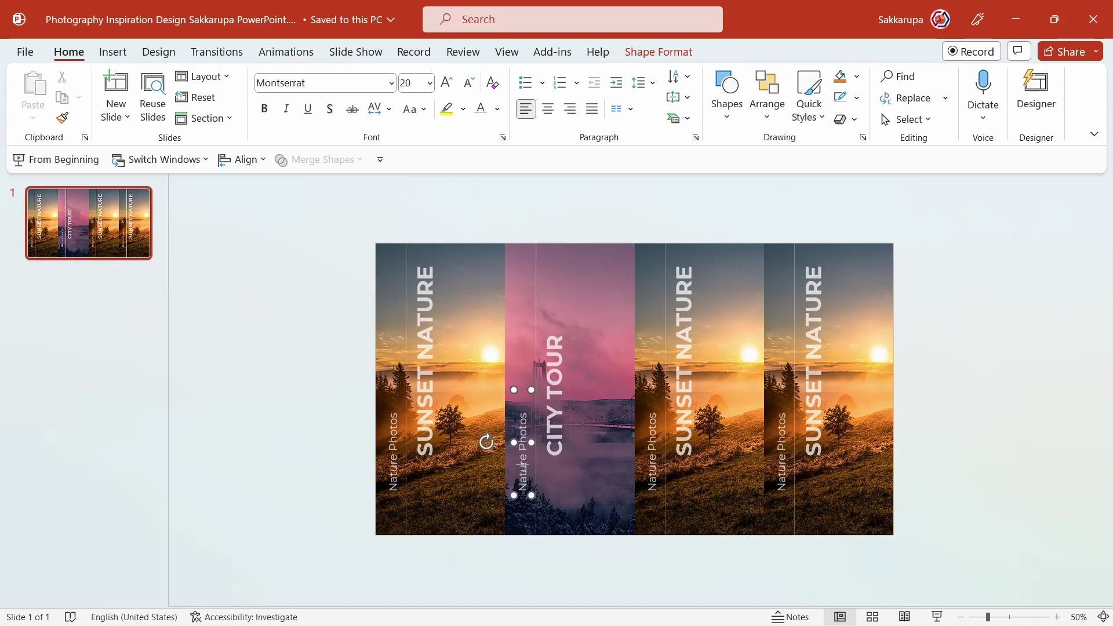
{"action": "key", "text": "ctrl+a"}
{"action": "key", "text": "Delete"}
Shorten the CITY TOUR box and move it with the Travel Photos caption up the strip
{"action": "left_click", "coordinate": [550, 448], "text": "shift"}
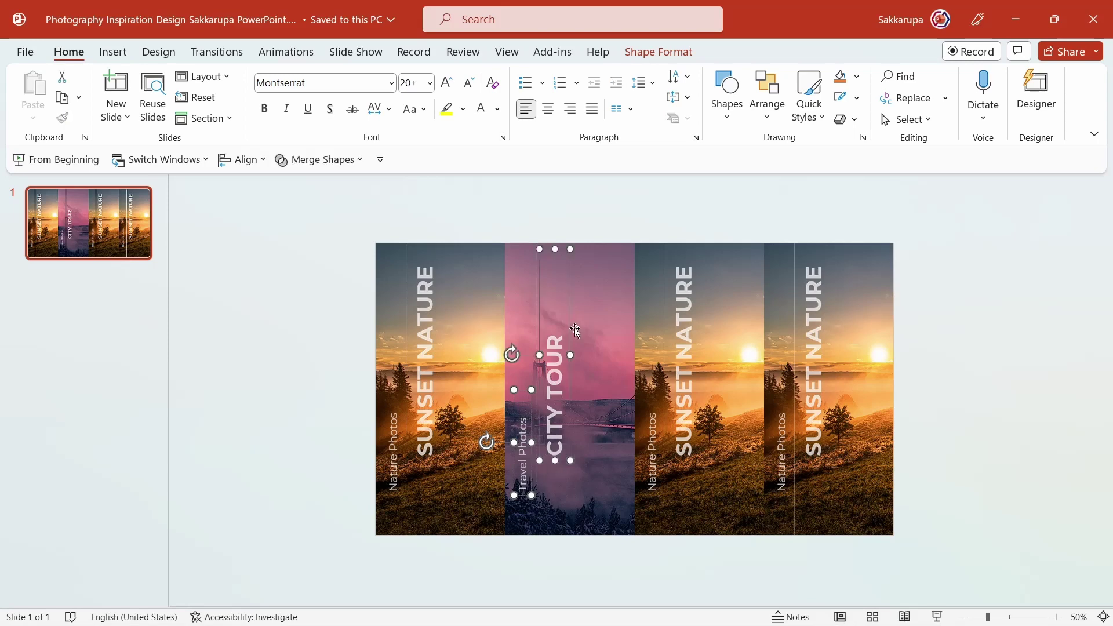
{"action": "left_click", "coordinate": [587, 226]}
{"action": "left_click", "coordinate": [551, 331]}
{"action": "left_click_drag", "start_coordinate": [554, 250], "coordinate": [555, 316]}
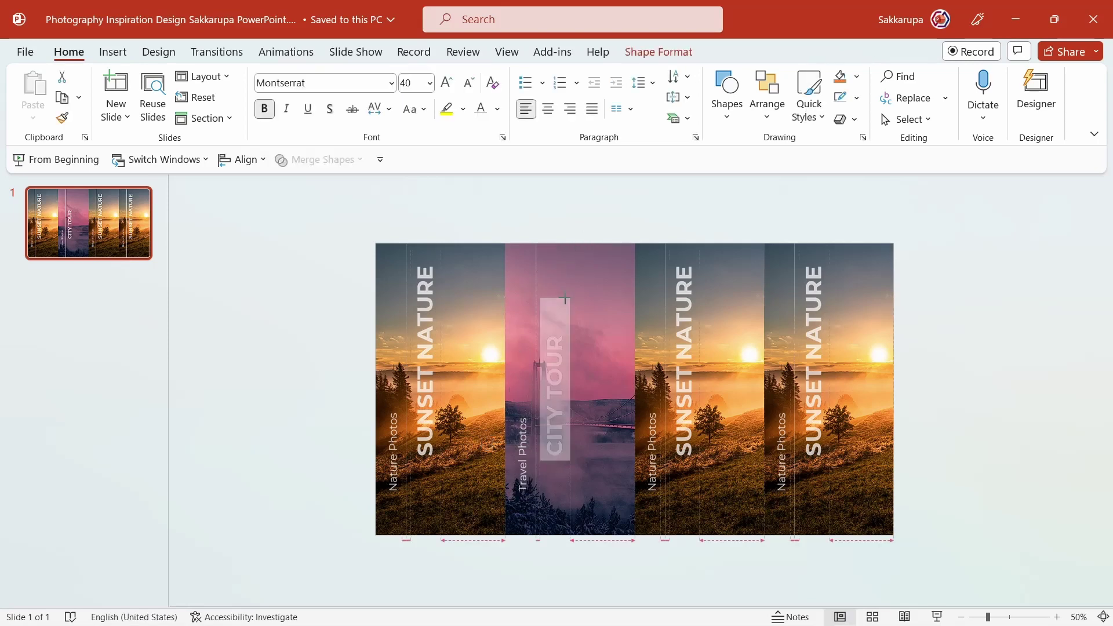
{"action": "left_click", "coordinate": [527, 439], "text": "shift"}
{"action": "mouse_move", "coordinate": [556, 435]}
{"action": "left_mouse_down"}
{"action": "mouse_move", "coordinate": [555, 400]}
{"action": "mouse_move", "coordinate": [556, 413]}
{"action": "left_mouse_up"}
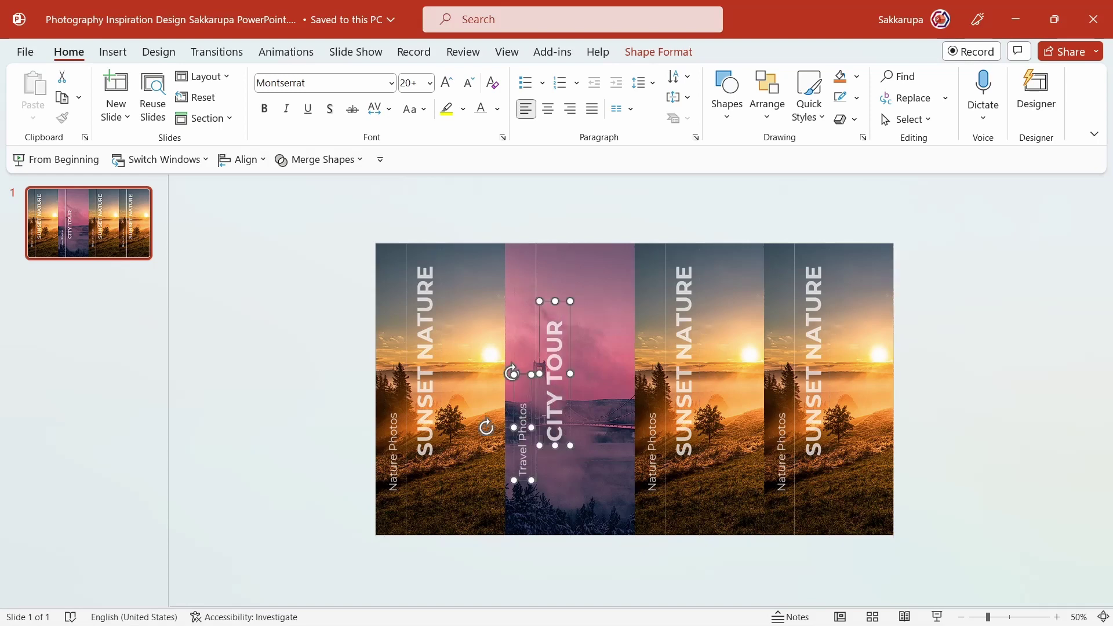
{"action": "left_click", "coordinate": [285, 386]}
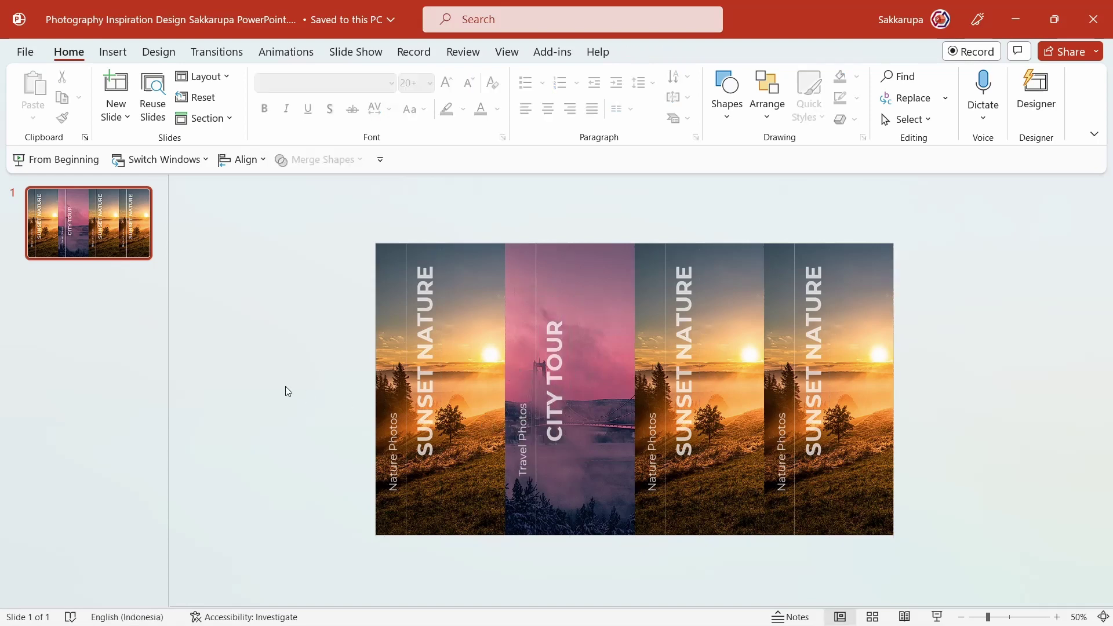
Replace the third strip's photo with landscape-336542_1920.jpg and crop-shift the lake into frame
{"action": "right_click", "coordinate": [714, 341]}
{"action": "left_click", "coordinate": [924, 362]}
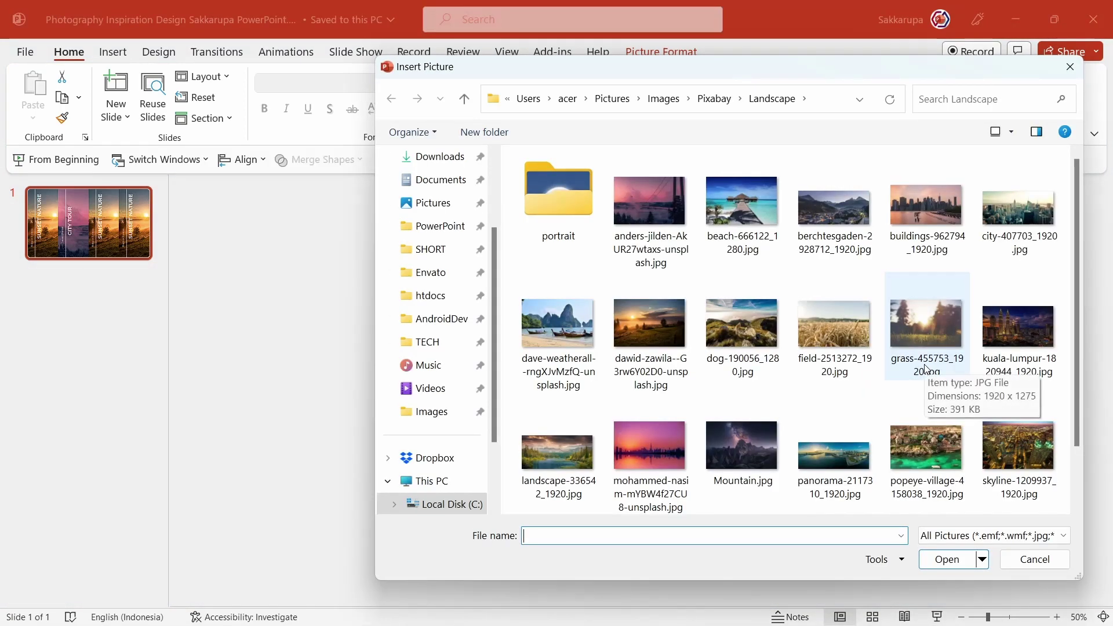
{"action": "double_click", "coordinate": [571, 445]}
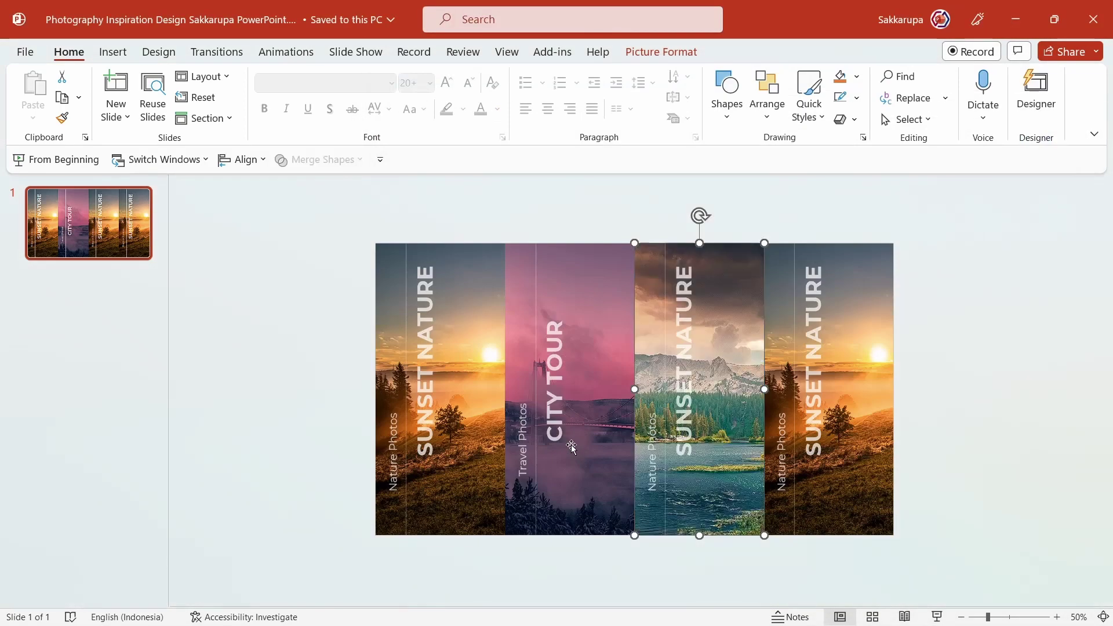
{"action": "left_click", "coordinate": [691, 53]}
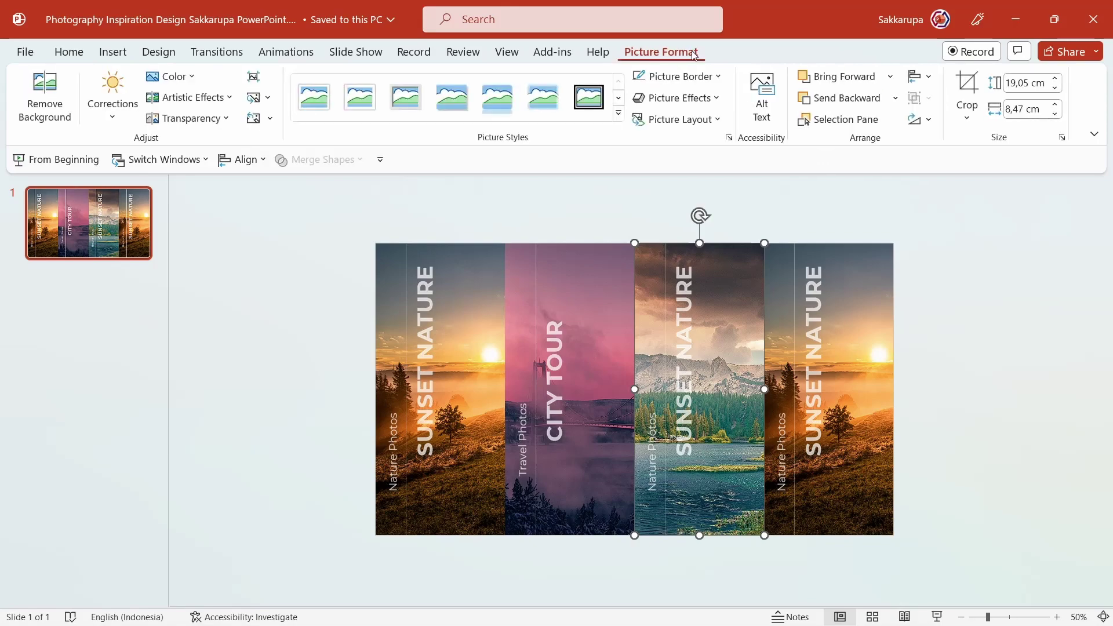
{"action": "left_click", "coordinate": [967, 87]}
{"action": "left_click_drag", "start_coordinate": [669, 408], "coordinate": [836, 421]}
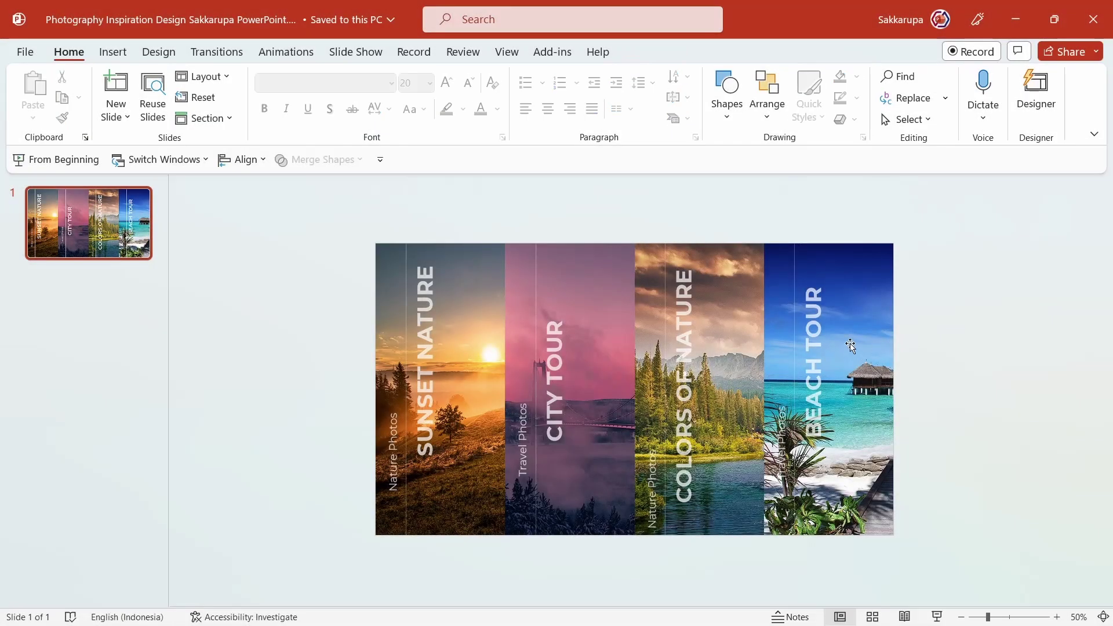
{"action": "left_click", "coordinate": [851, 346]}
Darken the Beach Tour photo to -24% brightness in Picture Corrections
{"action": "right_click", "coordinate": [851, 345]}
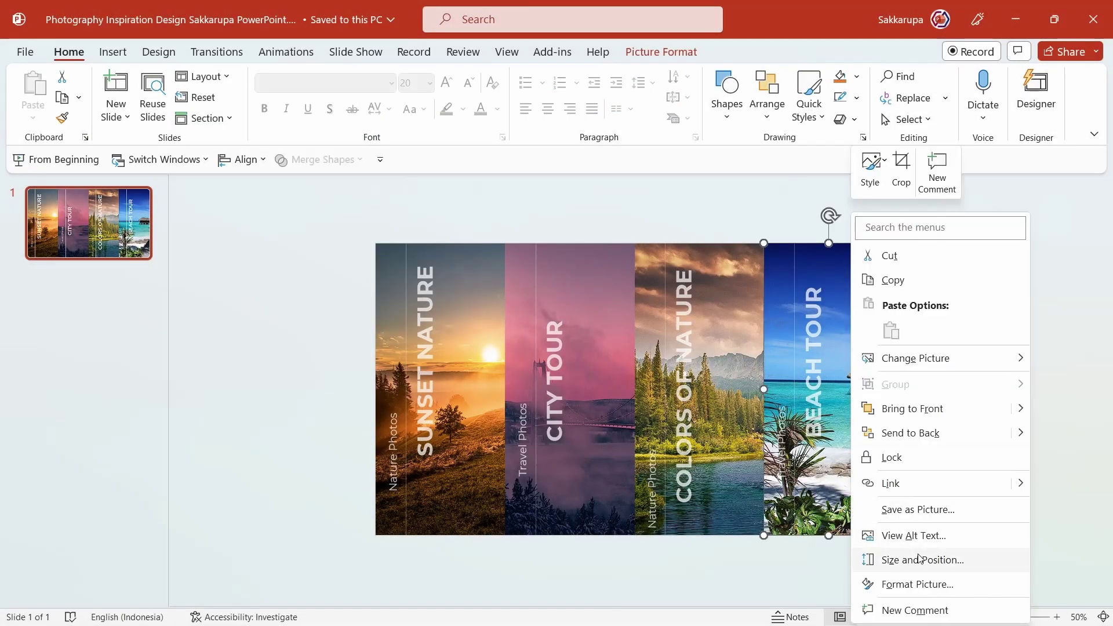
{"action": "left_click", "coordinate": [940, 583]}
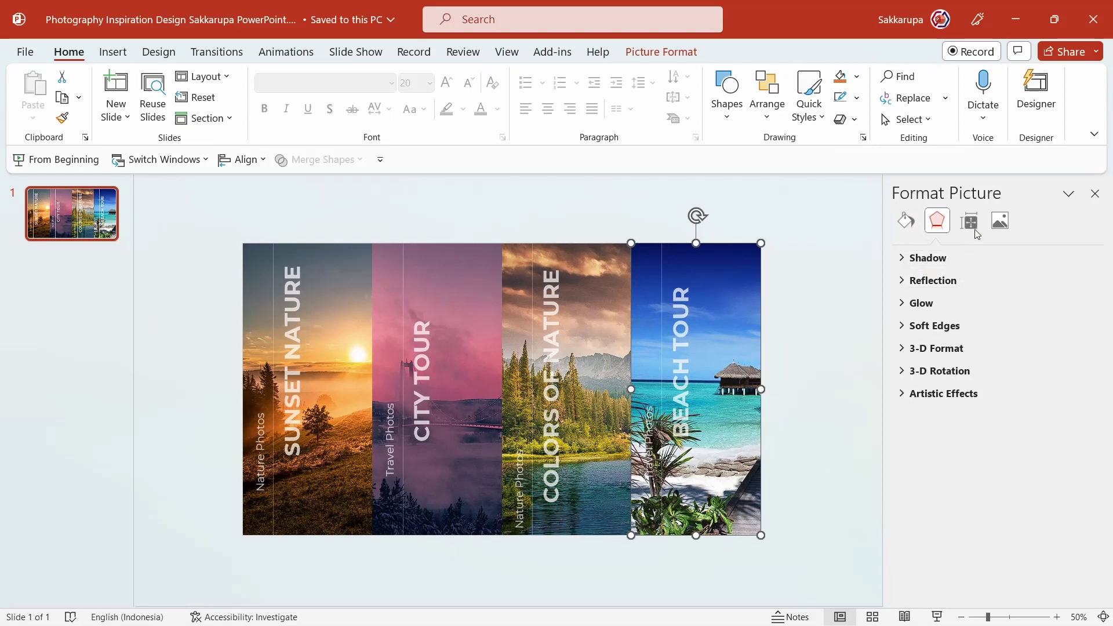
{"action": "left_click", "coordinate": [1000, 221]}
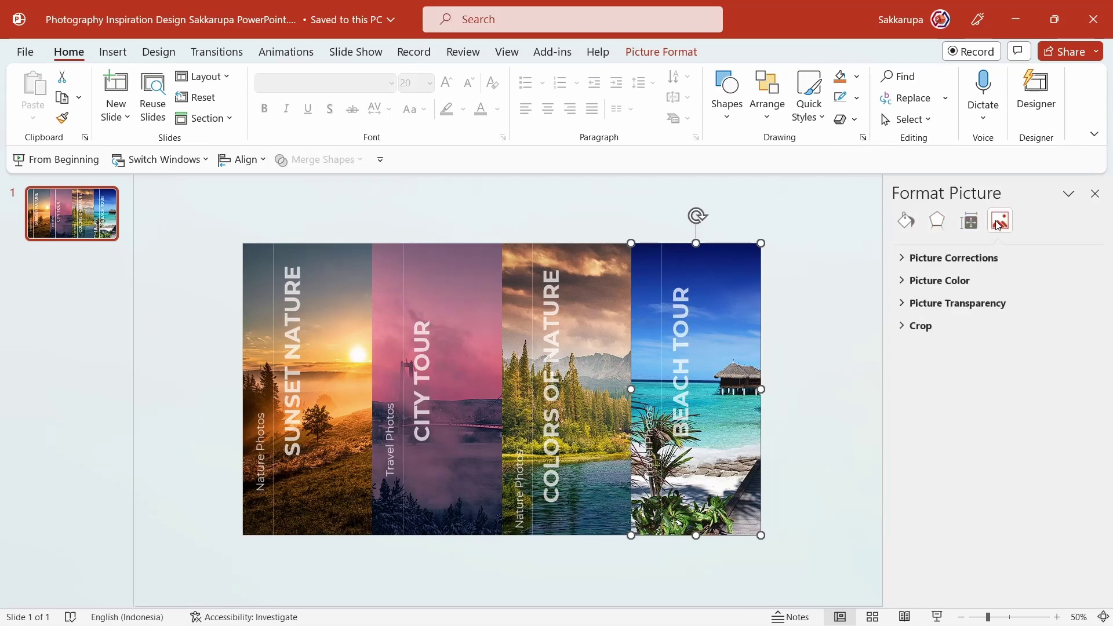
{"action": "left_click", "coordinate": [977, 259]}
{"action": "left_click_drag", "start_coordinate": [996, 392], "coordinate": [989, 391]}
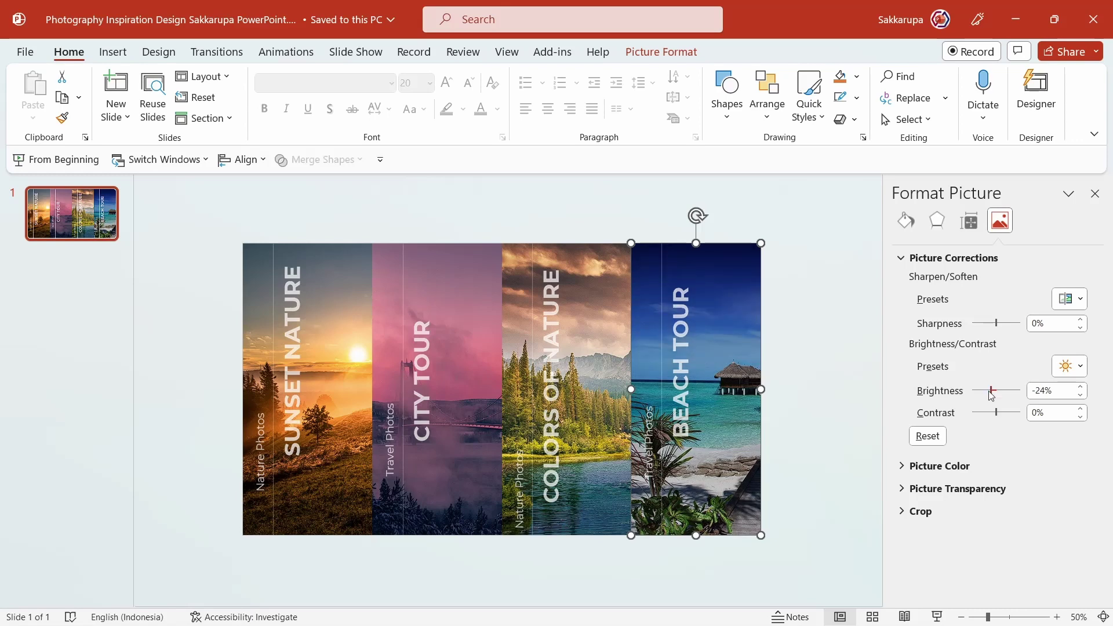
Darken the Colors of Nature photo to -22% brightness and close the Format Picture pane
{"action": "left_click", "coordinate": [595, 358]}
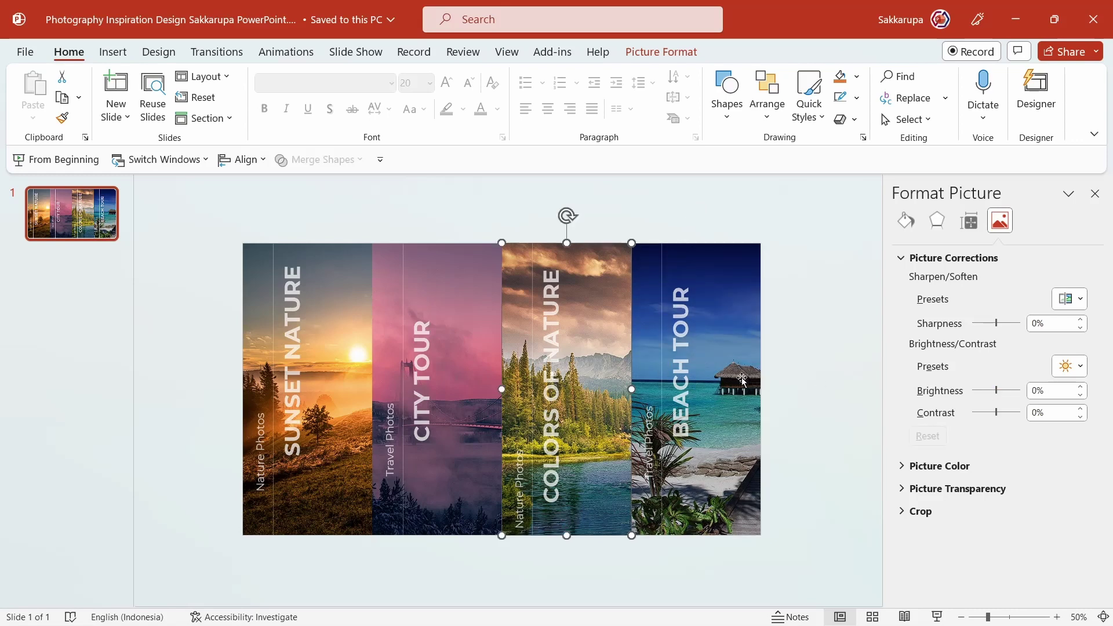
{"action": "left_click_drag", "start_coordinate": [997, 392], "coordinate": [992, 389]}
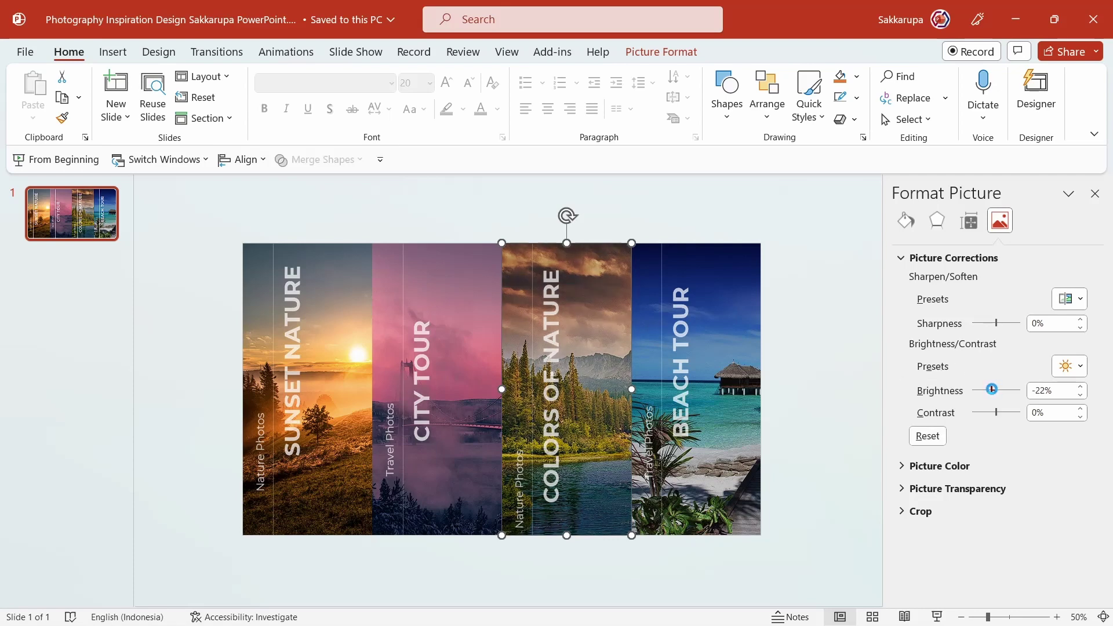
{"action": "left_click", "coordinate": [1093, 200]}
{"action": "left_click", "coordinate": [1013, 310]}
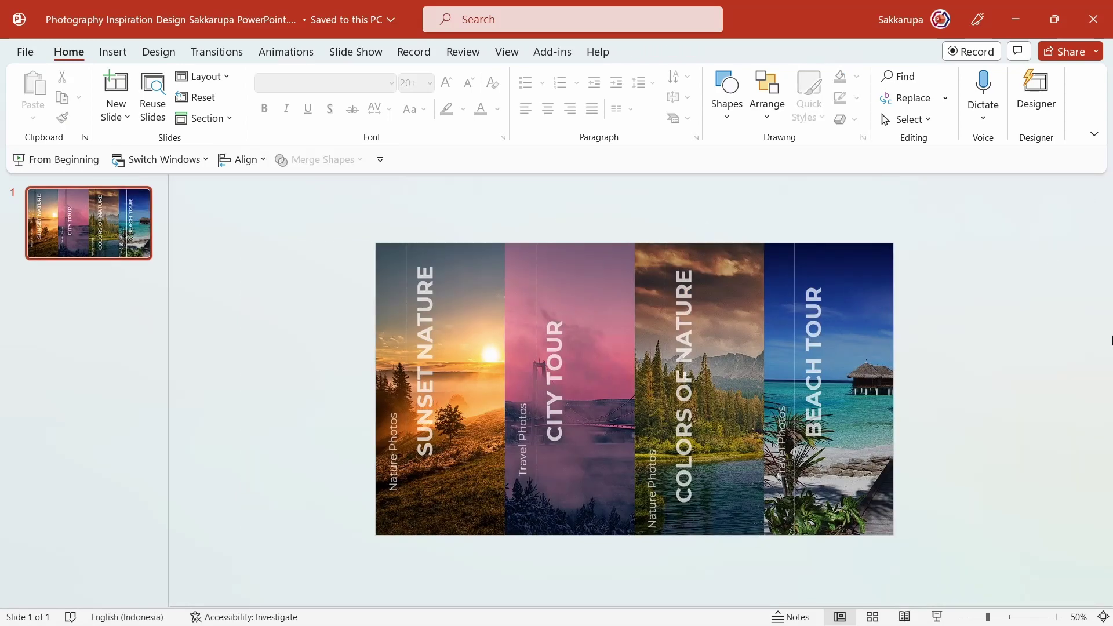
{"action": "left_click_drag", "start_coordinate": [748, 224], "coordinate": [932, 551]}
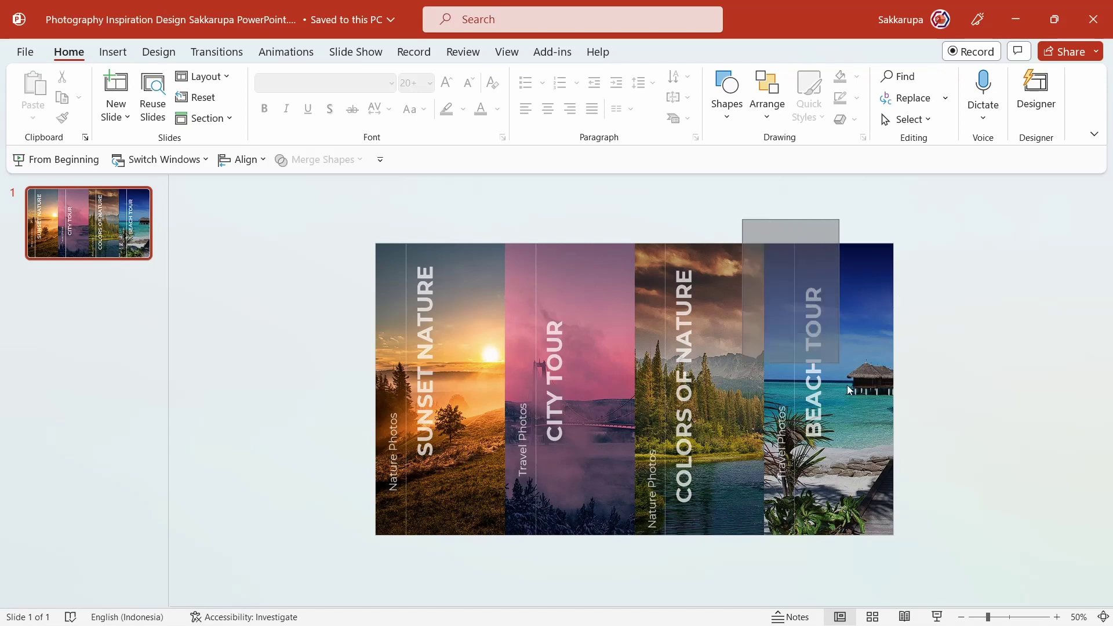
{"action": "right_click", "coordinate": [875, 342]}
{"action": "left_click", "coordinate": [940, 405]}
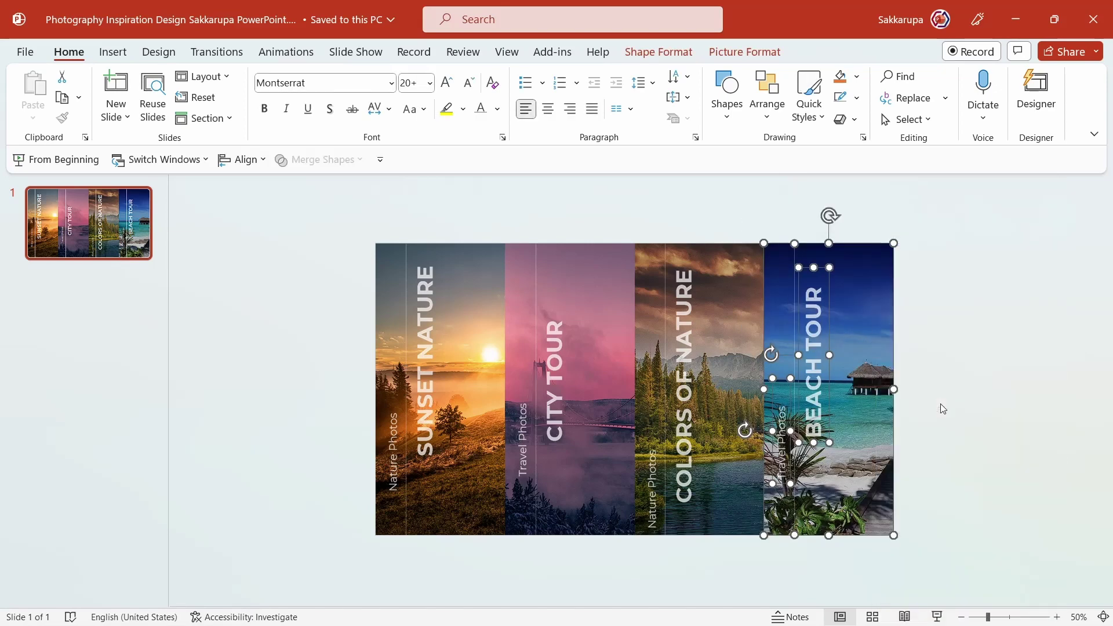
{"action": "left_click_drag", "start_coordinate": [609, 210], "coordinate": [775, 549]}
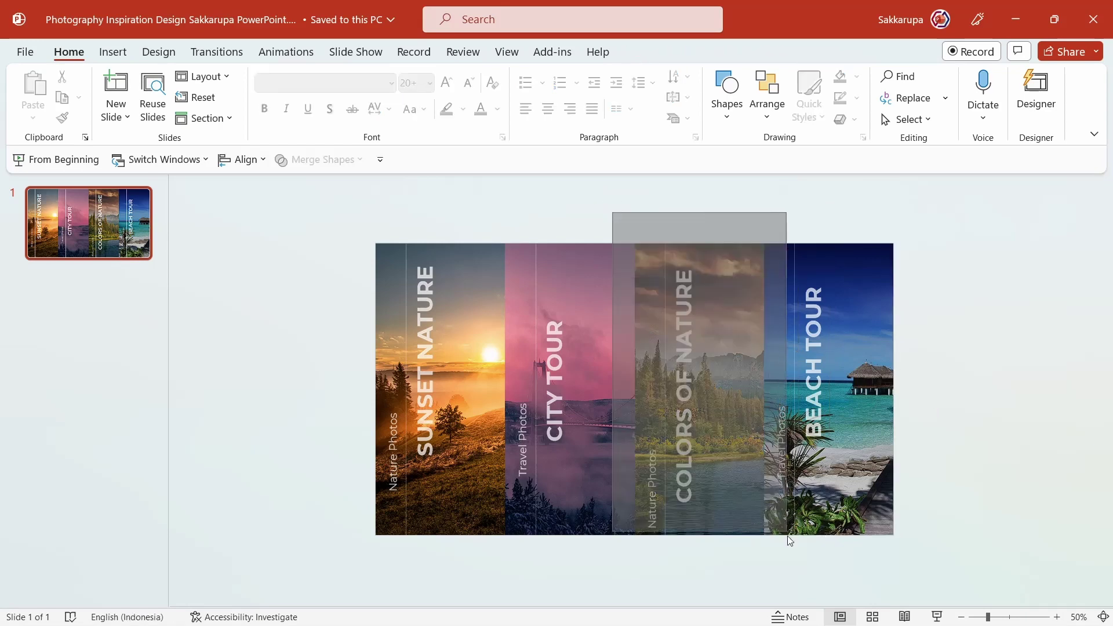
{"action": "right_click", "coordinate": [720, 398]}
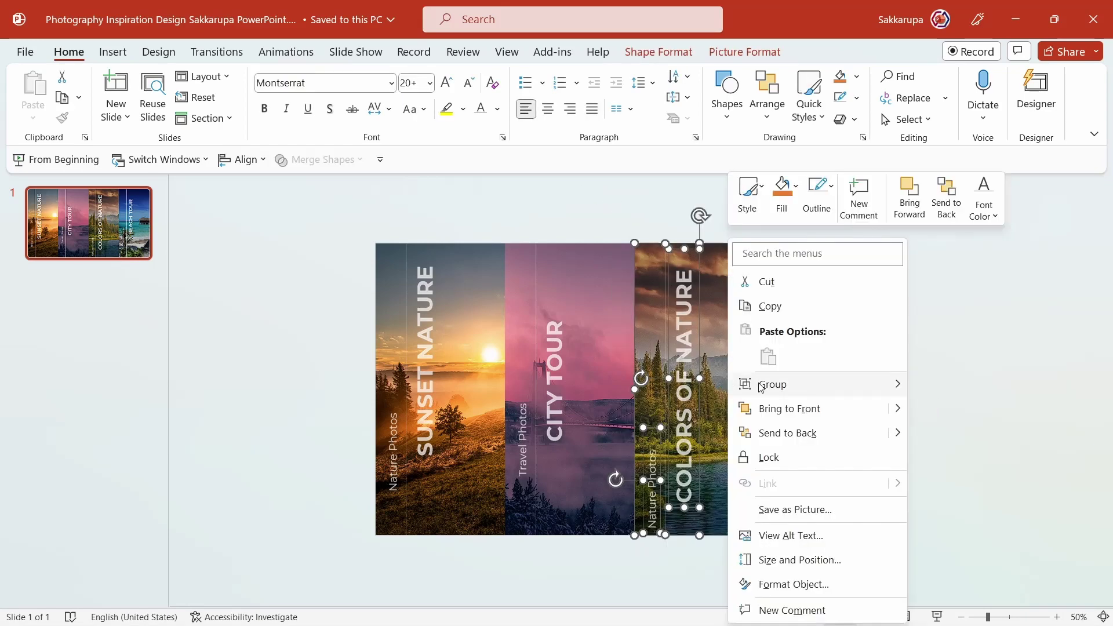
{"action": "left_click", "coordinate": [787, 406]}
{"action": "left_click_drag", "start_coordinate": [481, 202], "coordinate": [648, 559]}
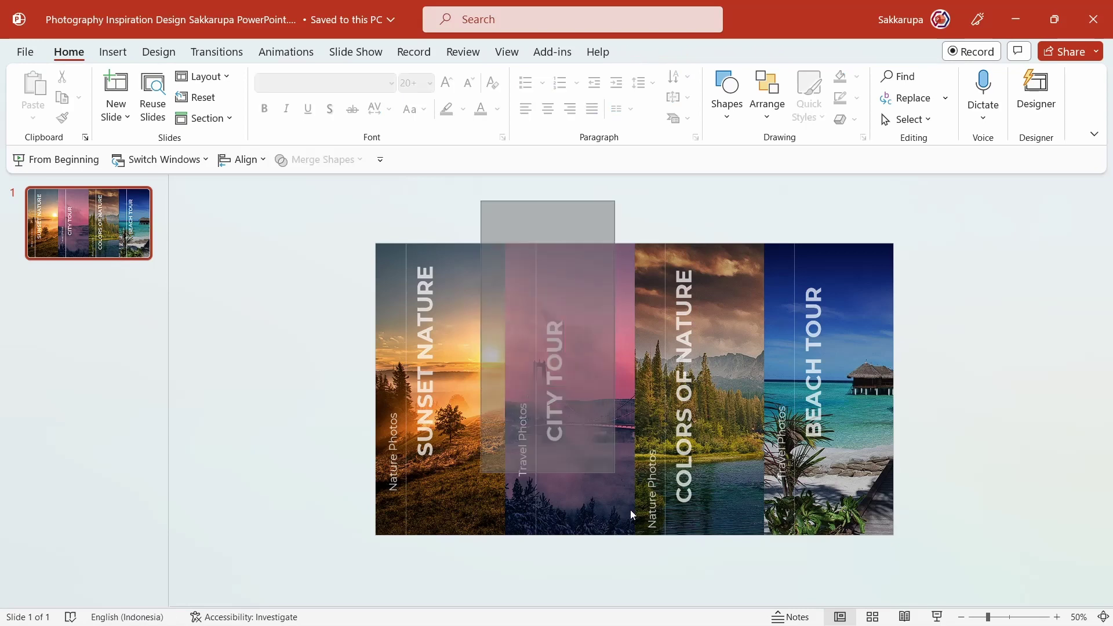
{"action": "right_click", "coordinate": [597, 406]}
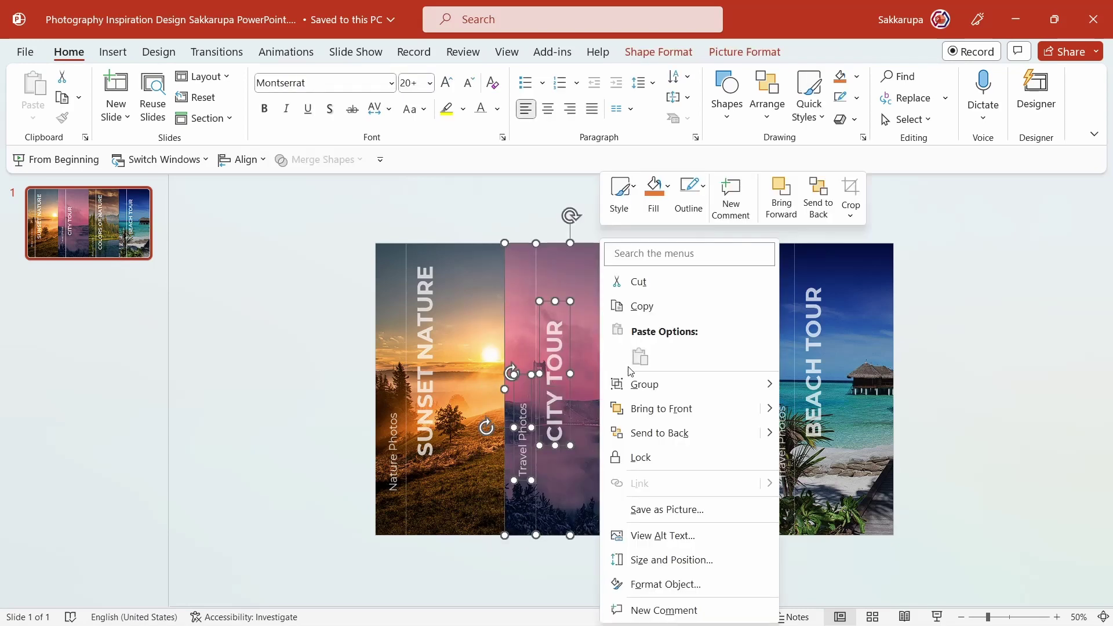
{"action": "left_click", "coordinate": [659, 407]}
{"action": "left_click_drag", "start_coordinate": [334, 218], "coordinate": [515, 555]}
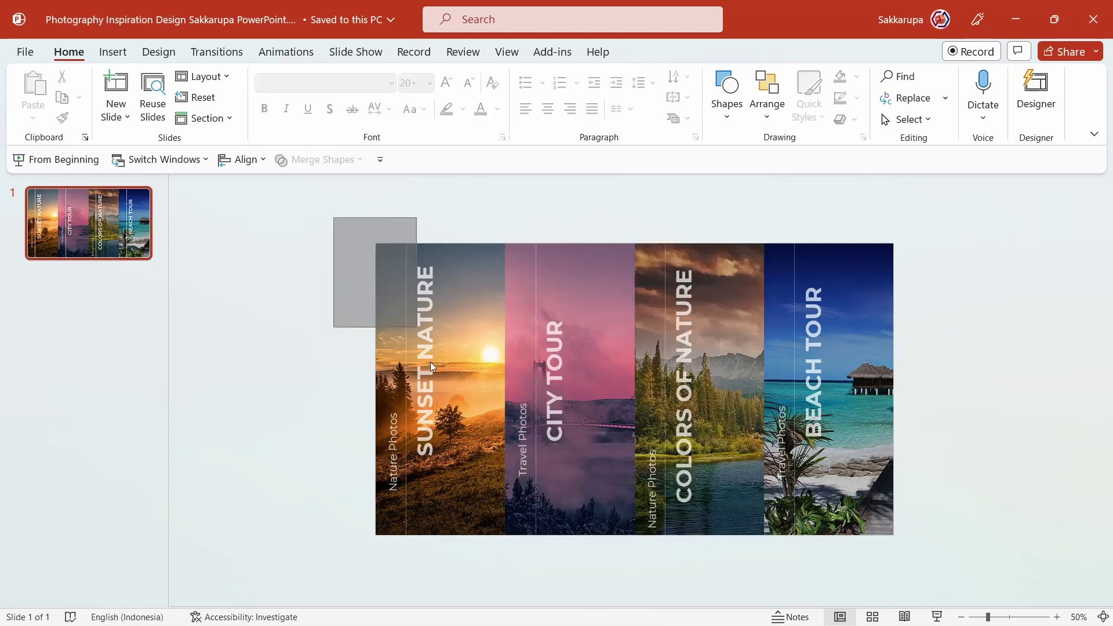
{"action": "right_click", "coordinate": [479, 416]}
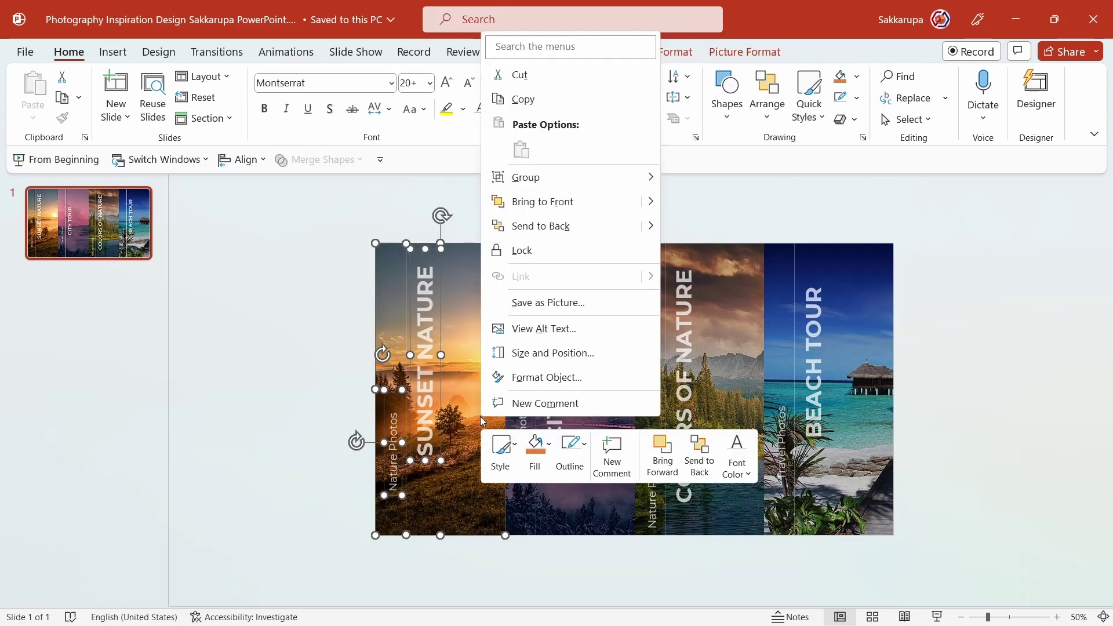
{"action": "left_click", "coordinate": [582, 200]}
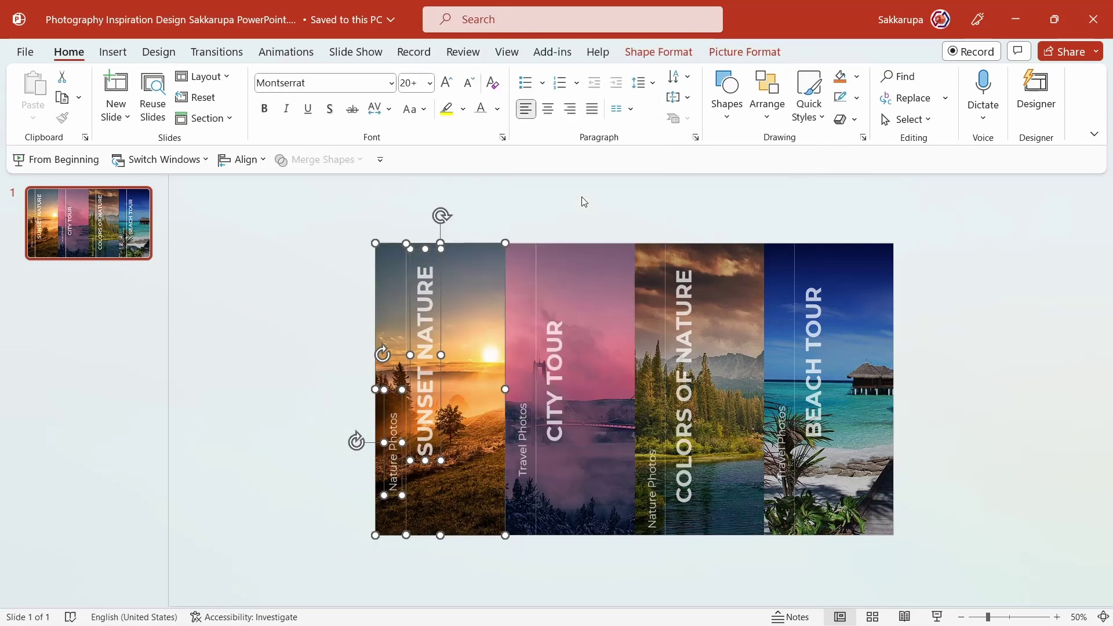
{"action": "left_click", "coordinate": [583, 211]}
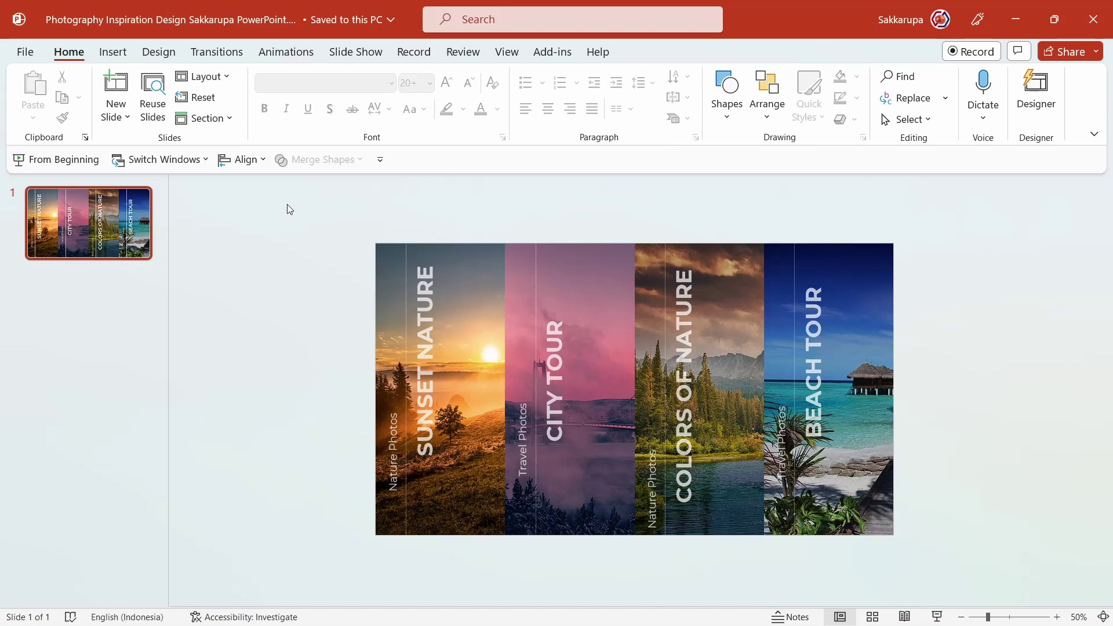
Duplicate slide 1 to create slide 2
{"action": "left_click", "coordinate": [115, 230]}
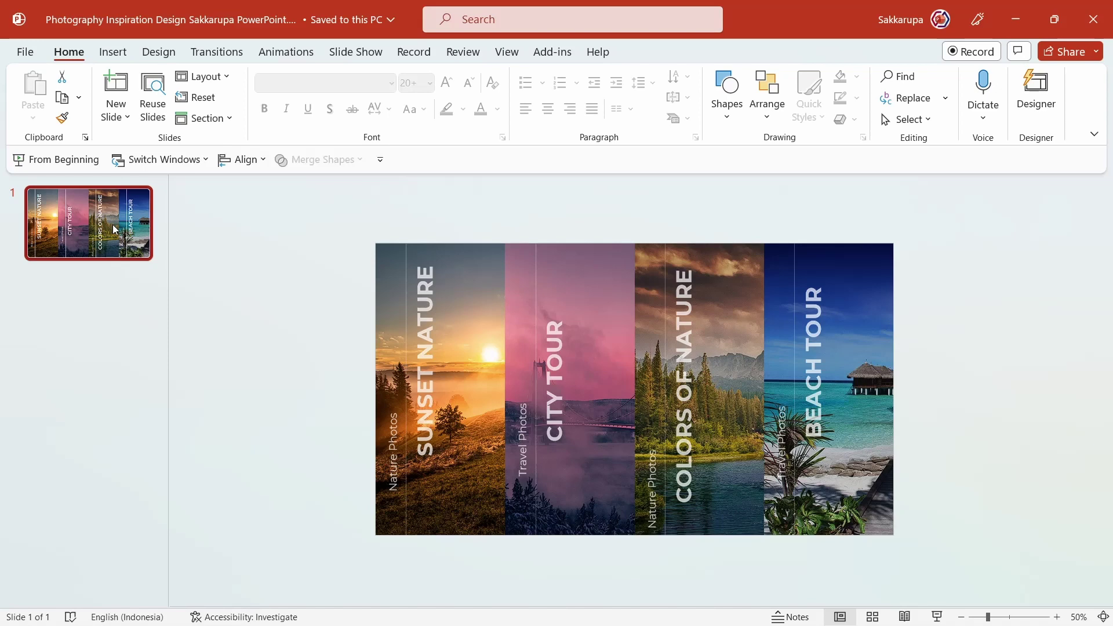
{"action": "key", "text": "ctrl+d"}
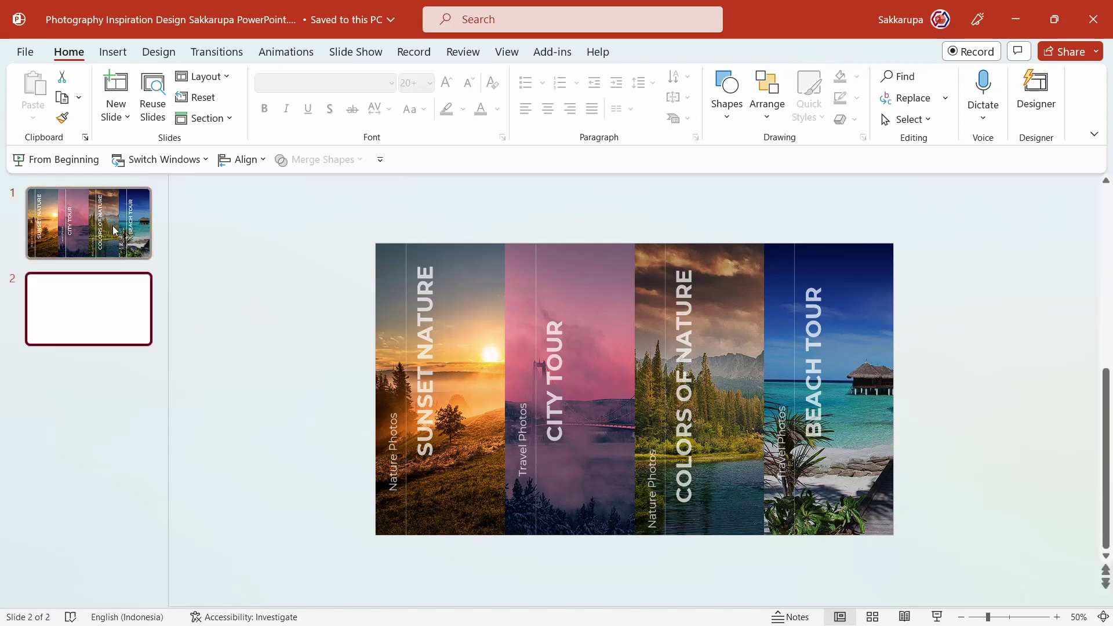
{"action": "left_click", "coordinate": [455, 311]}
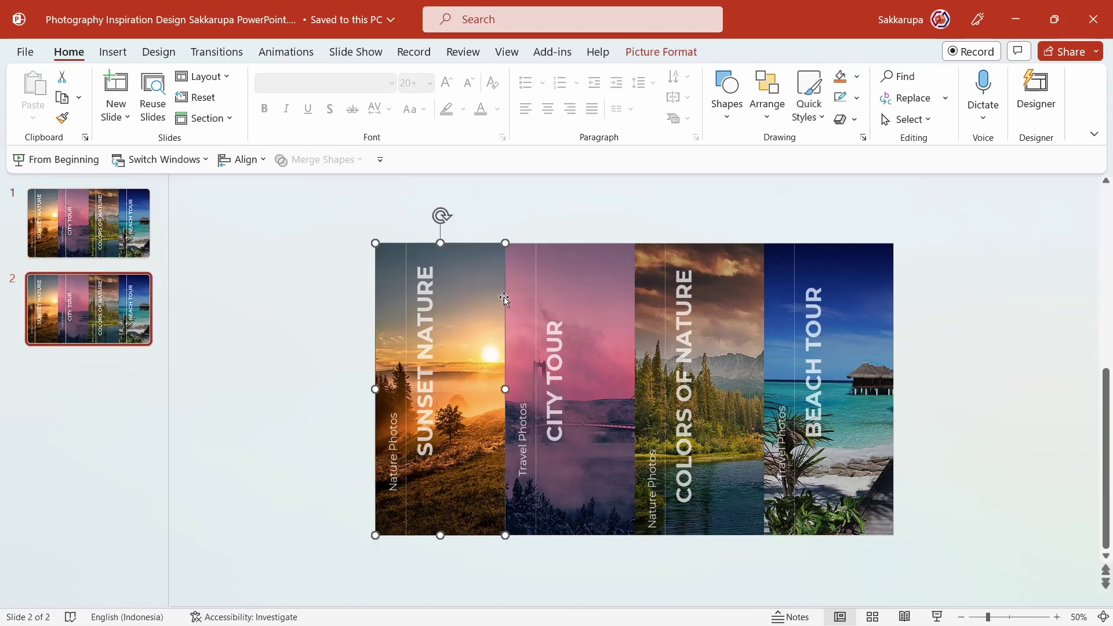
{"action": "left_click", "coordinate": [542, 220]}
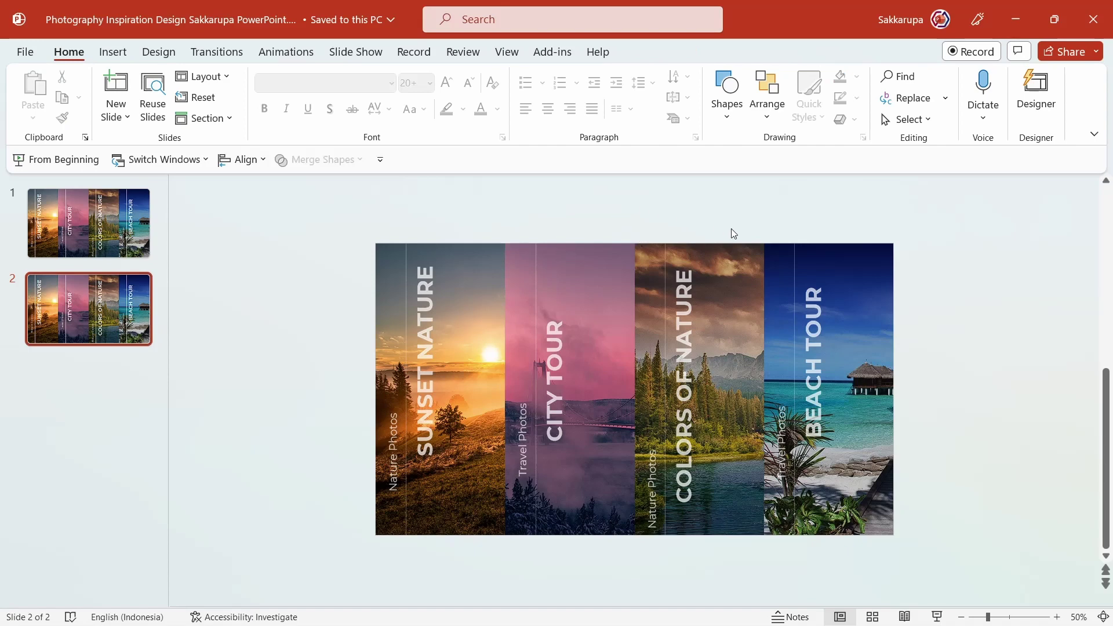
On slide 2, move the Beach Tour, Colors of Nature and City Tour strips off the right edge
{"action": "left_click_drag", "start_coordinate": [748, 216], "coordinate": [940, 542]}
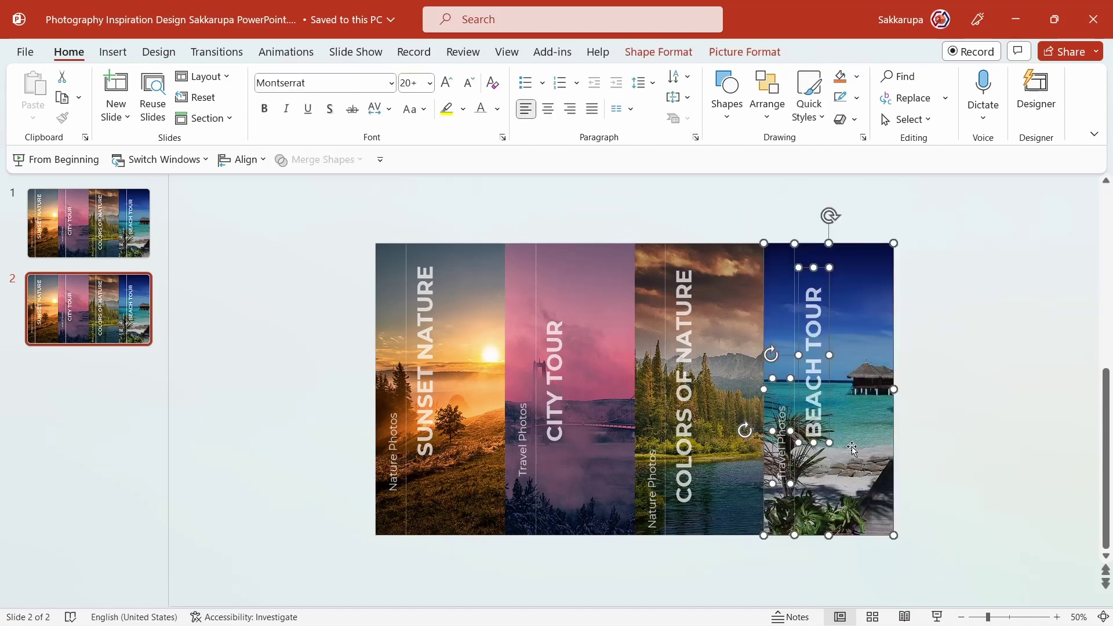
{"action": "mouse_move", "coordinate": [853, 448]}
{"action": "left_mouse_down"}
{"action": "mouse_move", "coordinate": [924, 448]}
{"action": "mouse_move", "coordinate": [990, 475]}
{"action": "left_mouse_up"}
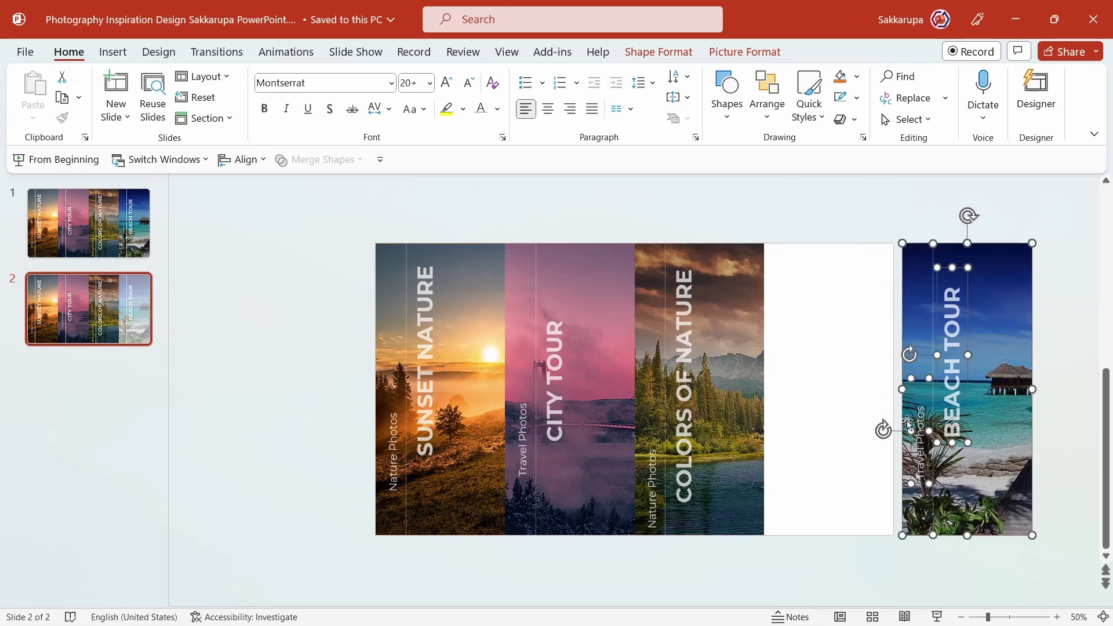
{"action": "left_click_drag", "start_coordinate": [614, 219], "coordinate": [799, 573]}
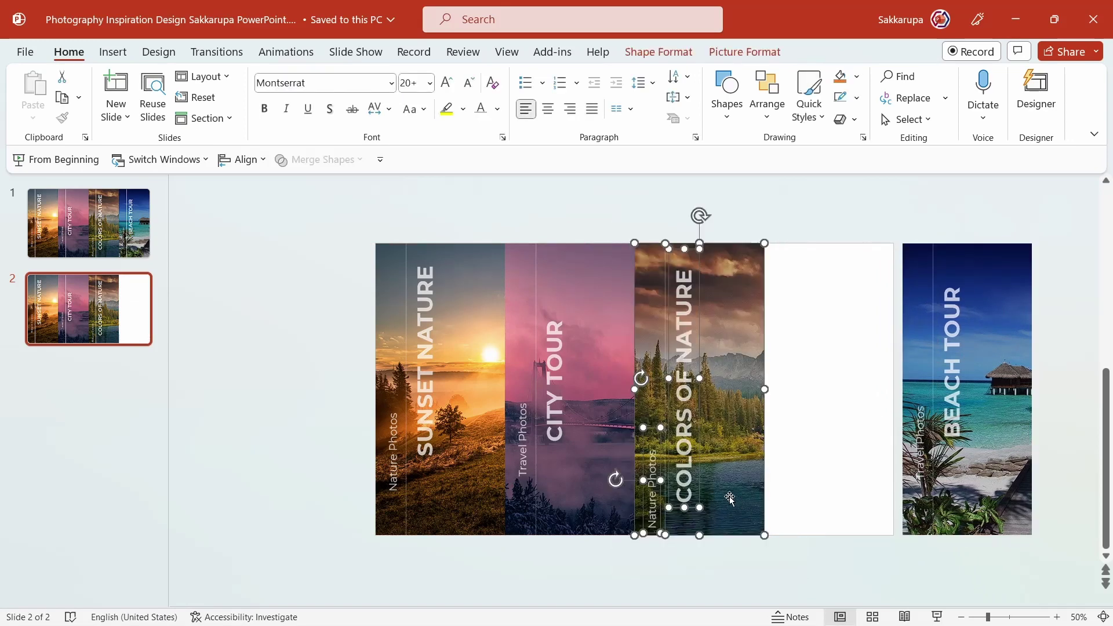
{"action": "left_click_drag", "start_coordinate": [728, 496], "coordinate": [989, 488]}
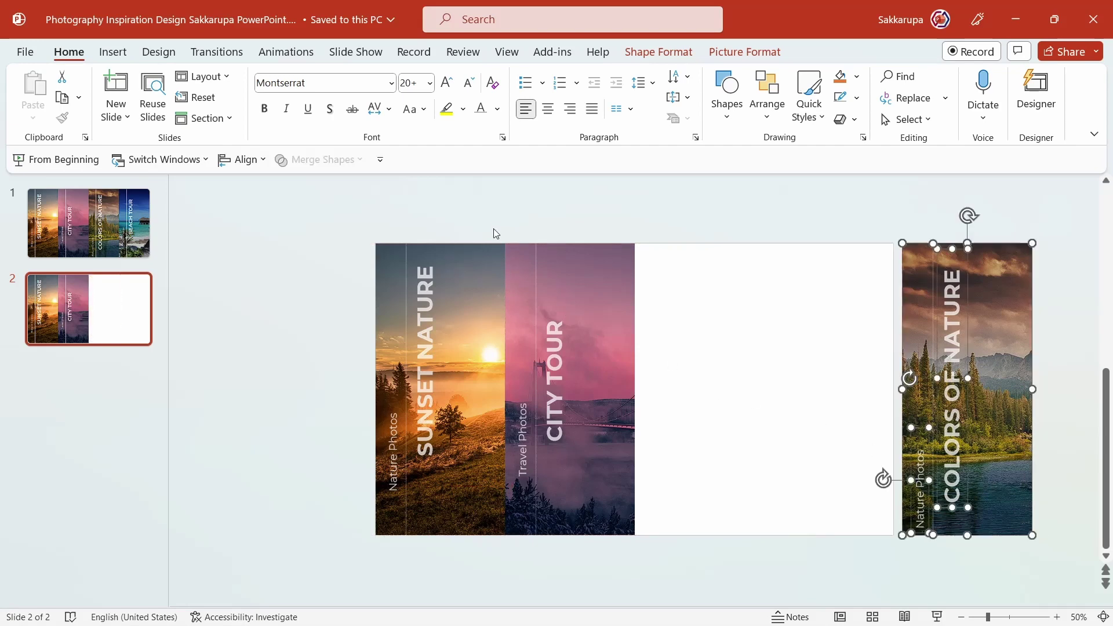
{"action": "left_click_drag", "start_coordinate": [493, 229], "coordinate": [671, 555]}
{"action": "left_click_drag", "start_coordinate": [610, 456], "coordinate": [1009, 456]}
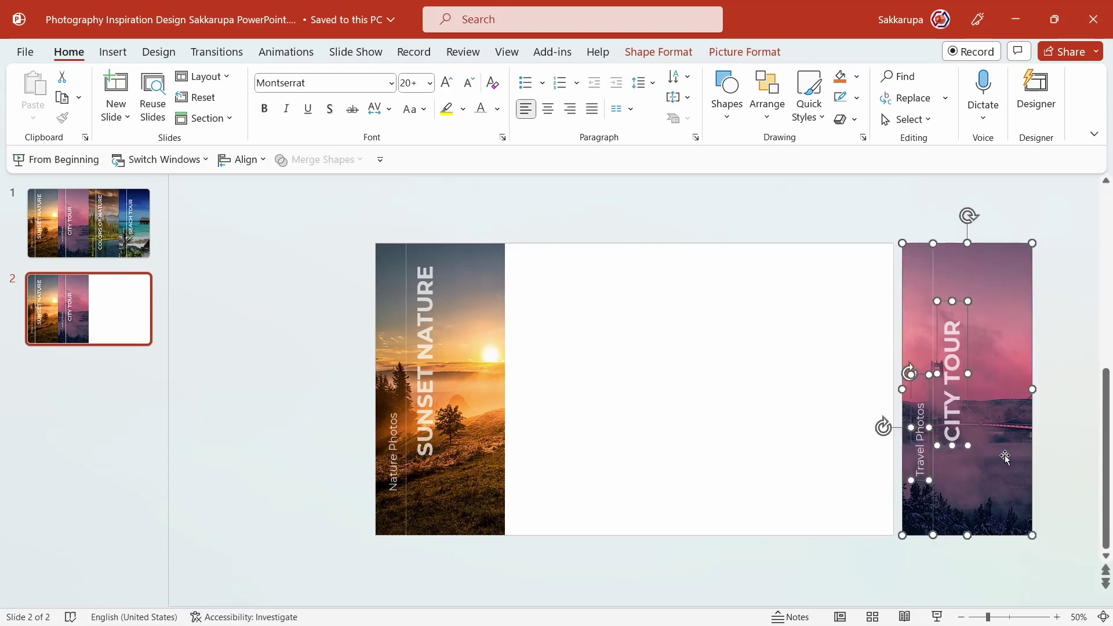
{"action": "left_click", "coordinate": [475, 341]}
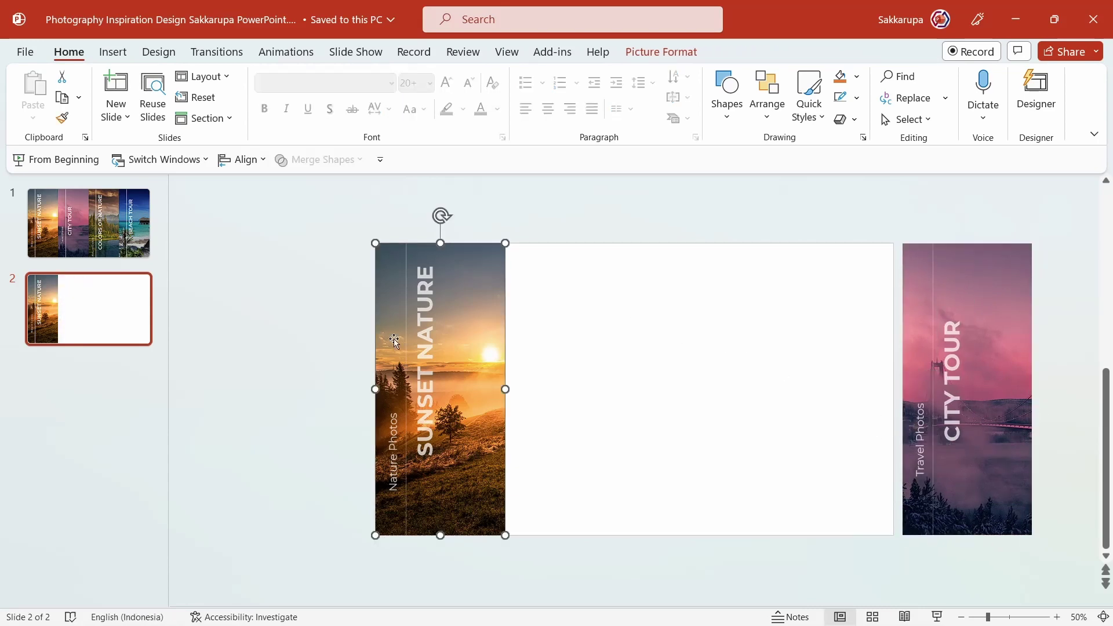
Crop-expand the Sunset Nature picture so the full landscape spans all of slide 2
{"action": "left_click", "coordinate": [661, 51]}
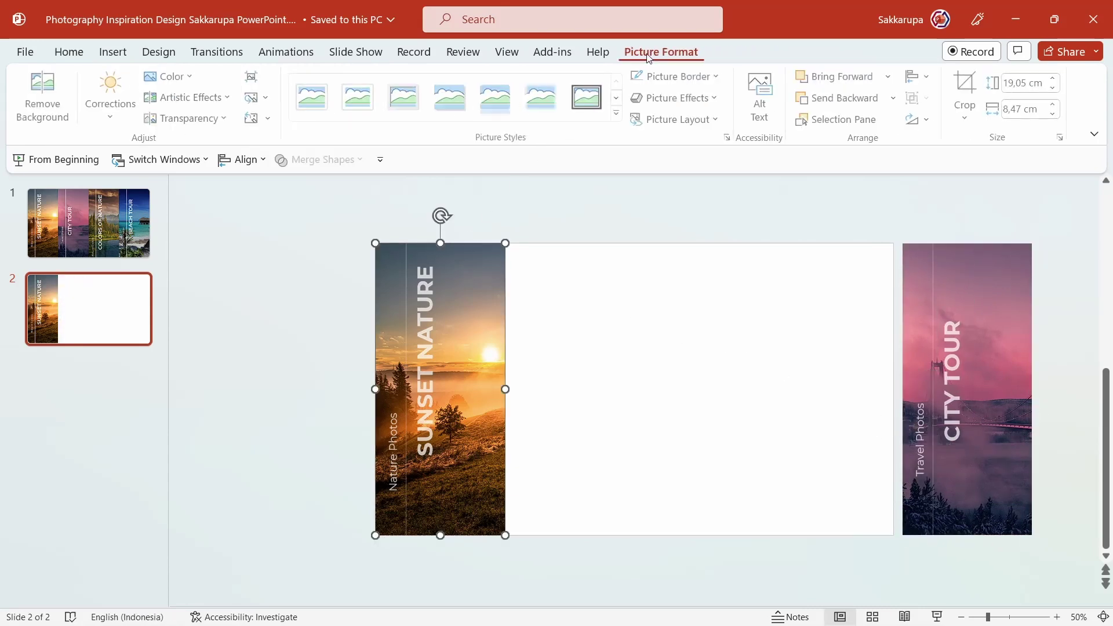
{"action": "left_click", "coordinate": [968, 96]}
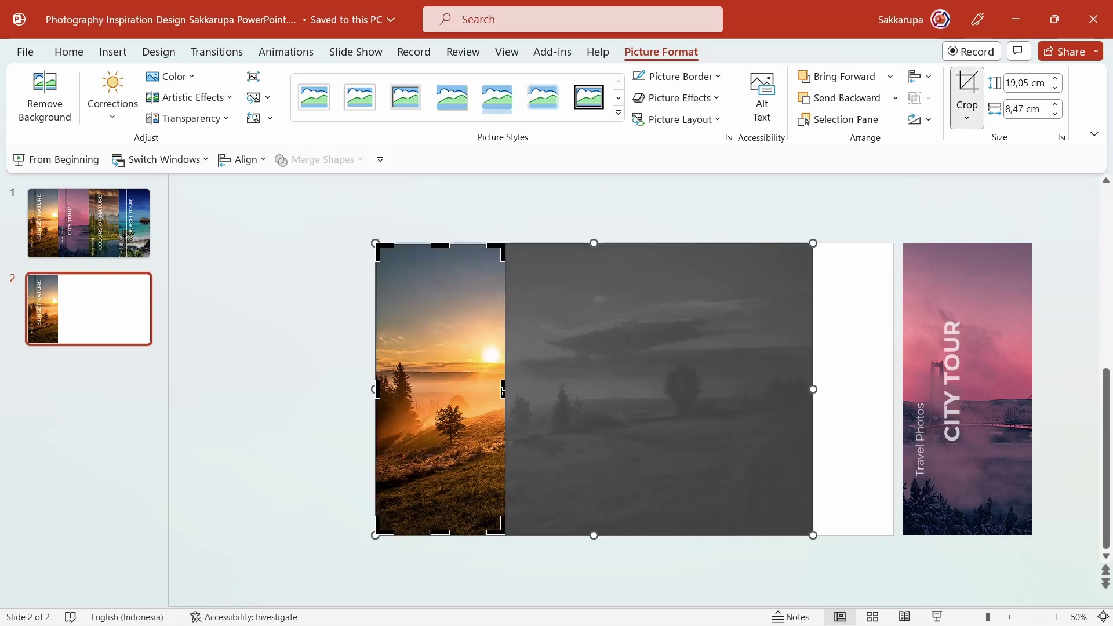
{"action": "left_click_drag", "start_coordinate": [502, 392], "coordinate": [892, 444]}
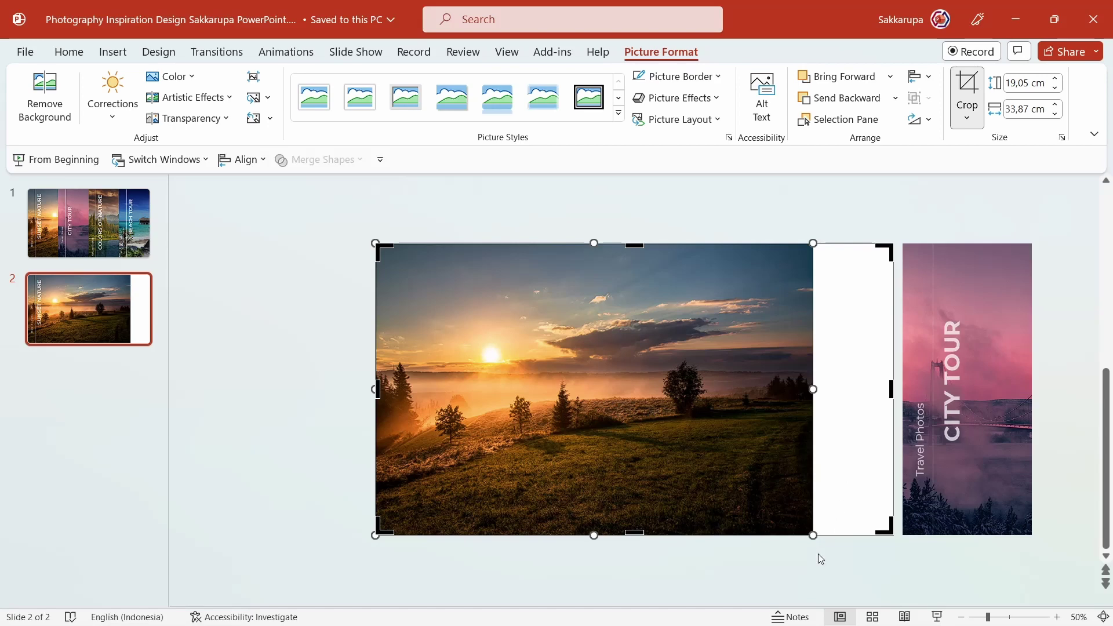
{"action": "left_click_drag", "start_coordinate": [812, 536], "coordinate": [868, 574]}
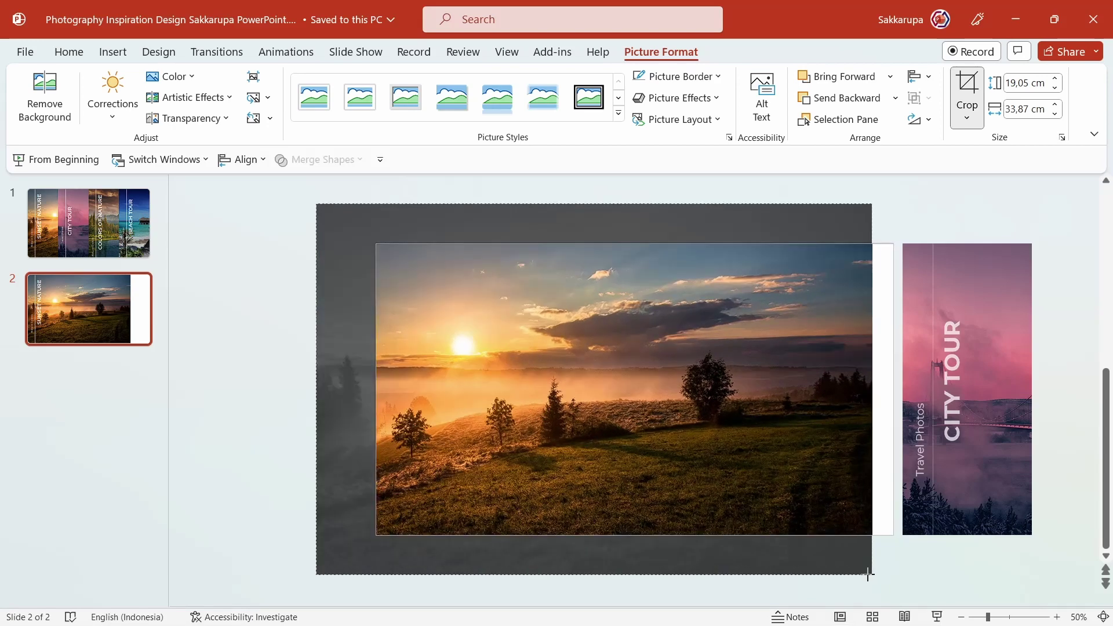
{"action": "left_click_drag", "start_coordinate": [868, 574], "coordinate": [879, 578]}
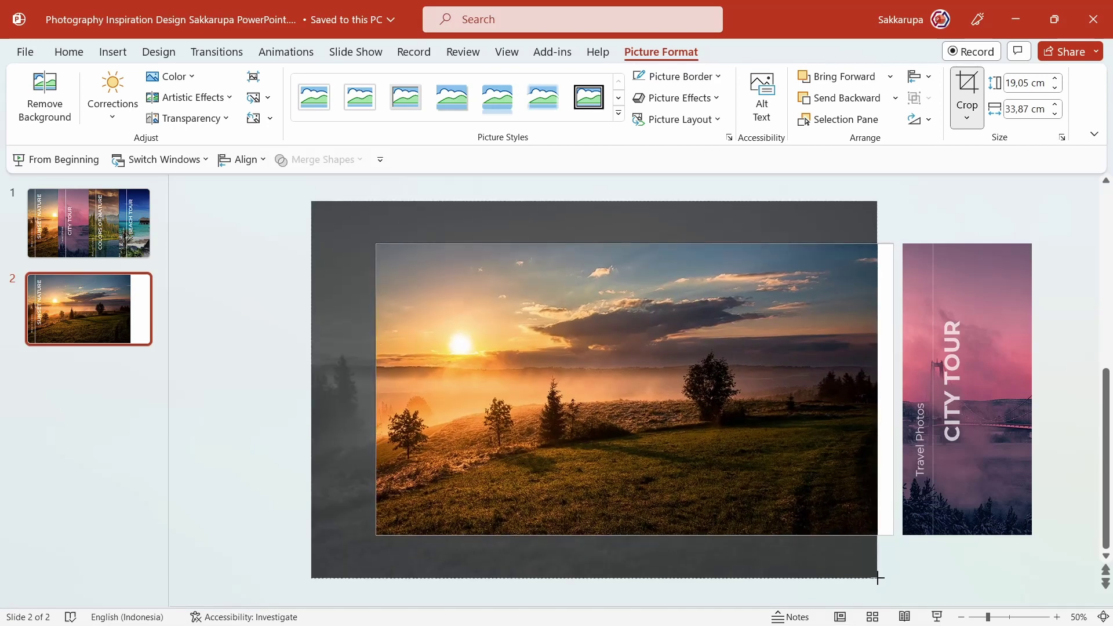
{"action": "left_click_drag", "start_coordinate": [706, 477], "coordinate": [737, 475]}
{"action": "key", "text": "Escape"}
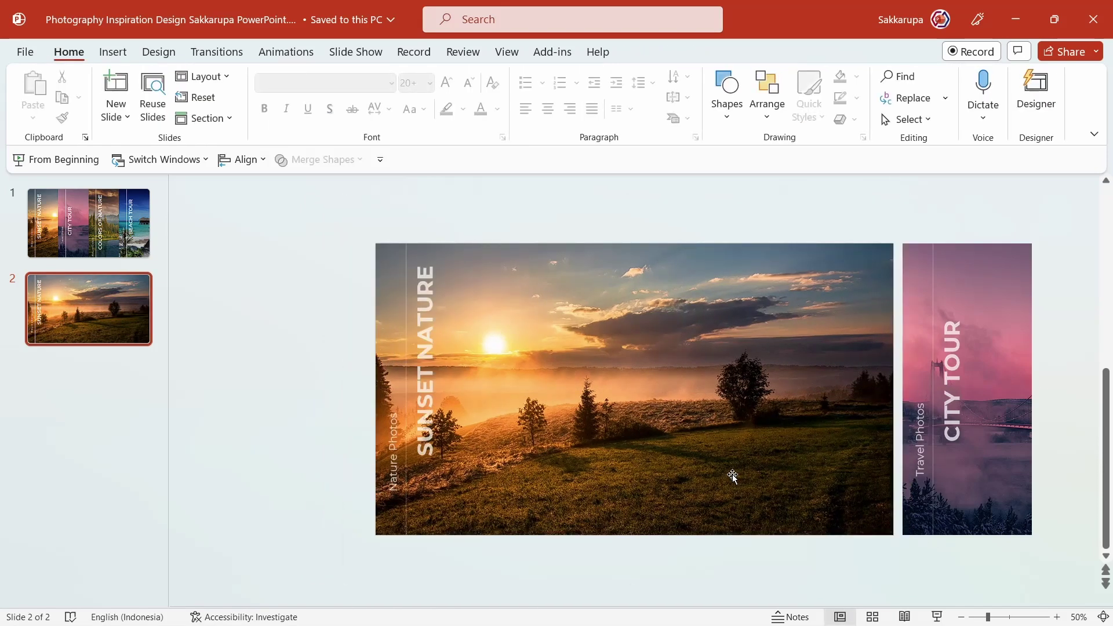
{"action": "left_click", "coordinate": [113, 51]}
Insert the outline location-pin icon found by searching 'location' in the icon library
{"action": "left_click", "coordinate": [415, 98]}
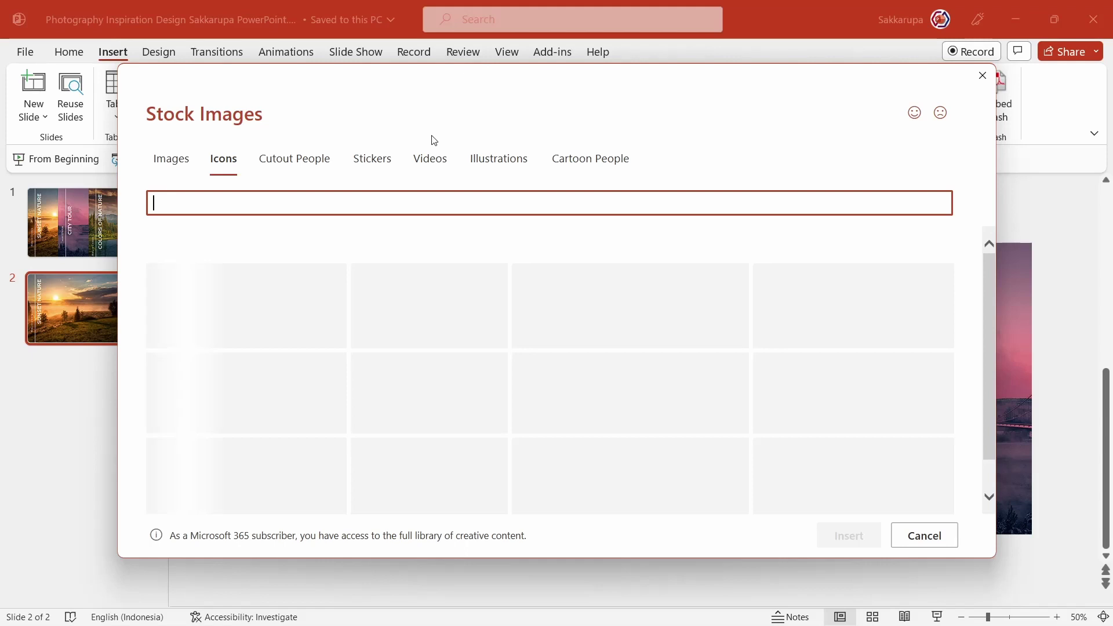
{"action": "type", "text": "locati"}
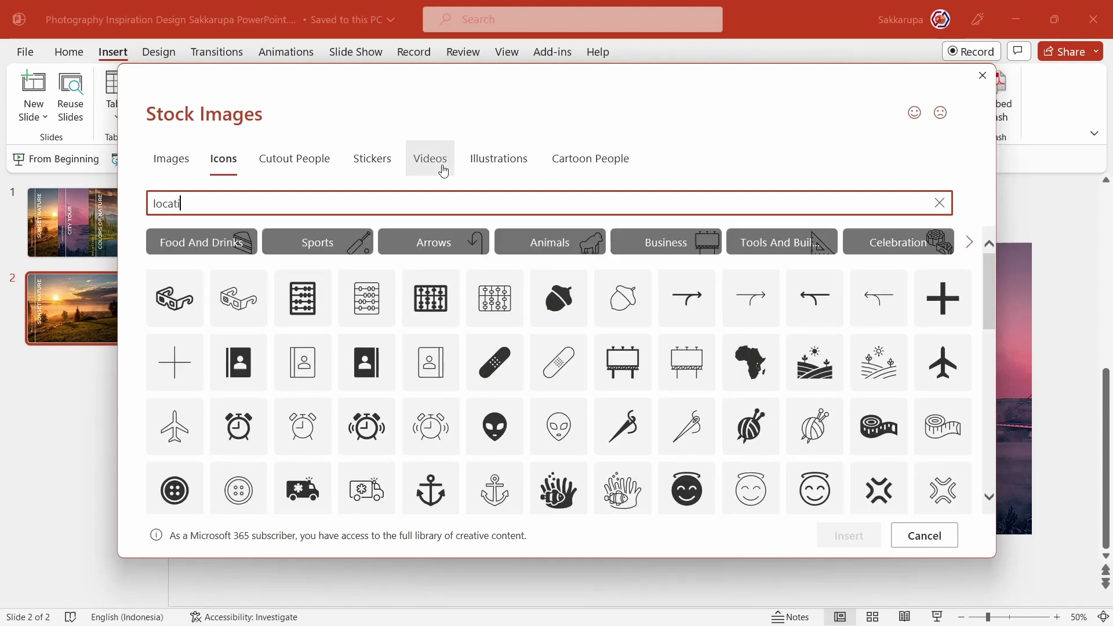
{"action": "type", "text": "on"}
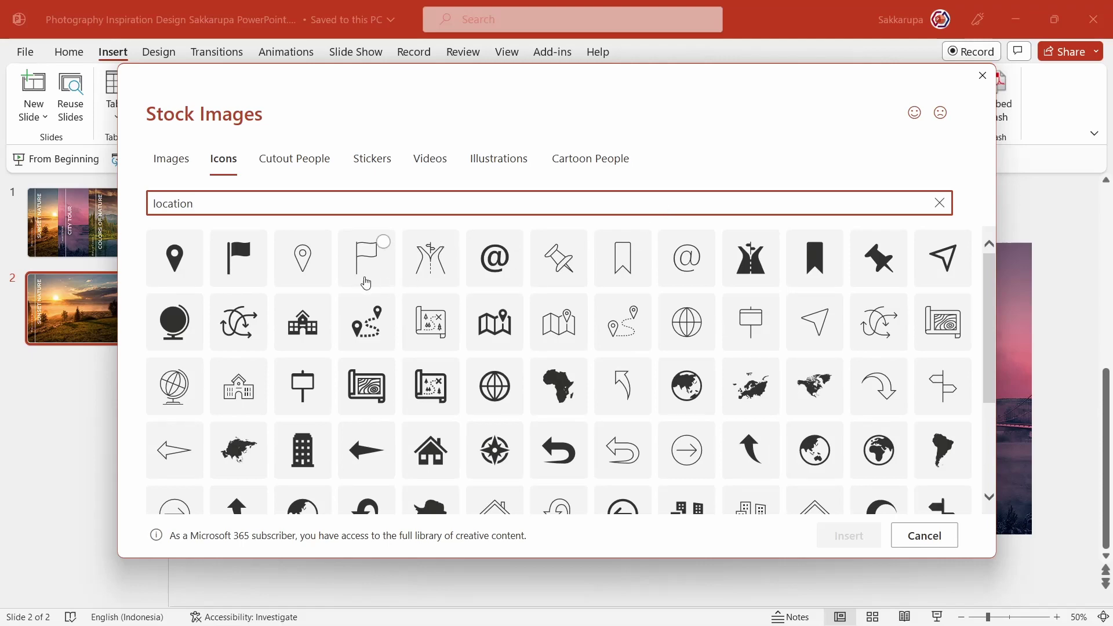
{"action": "left_click", "coordinate": [318, 273]}
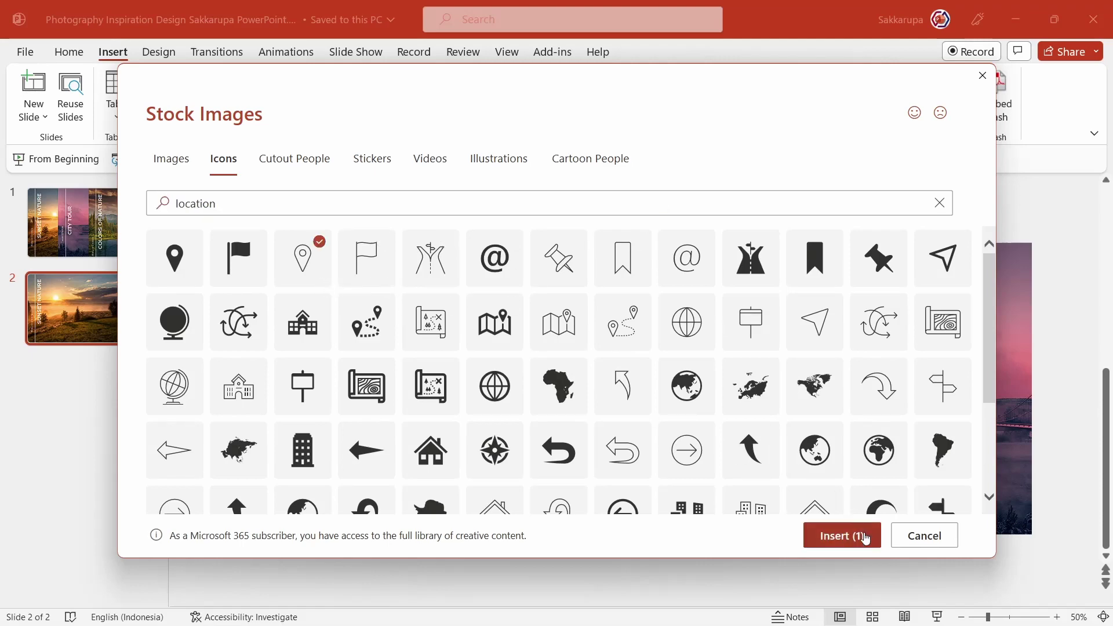
{"action": "left_click", "coordinate": [863, 534]}
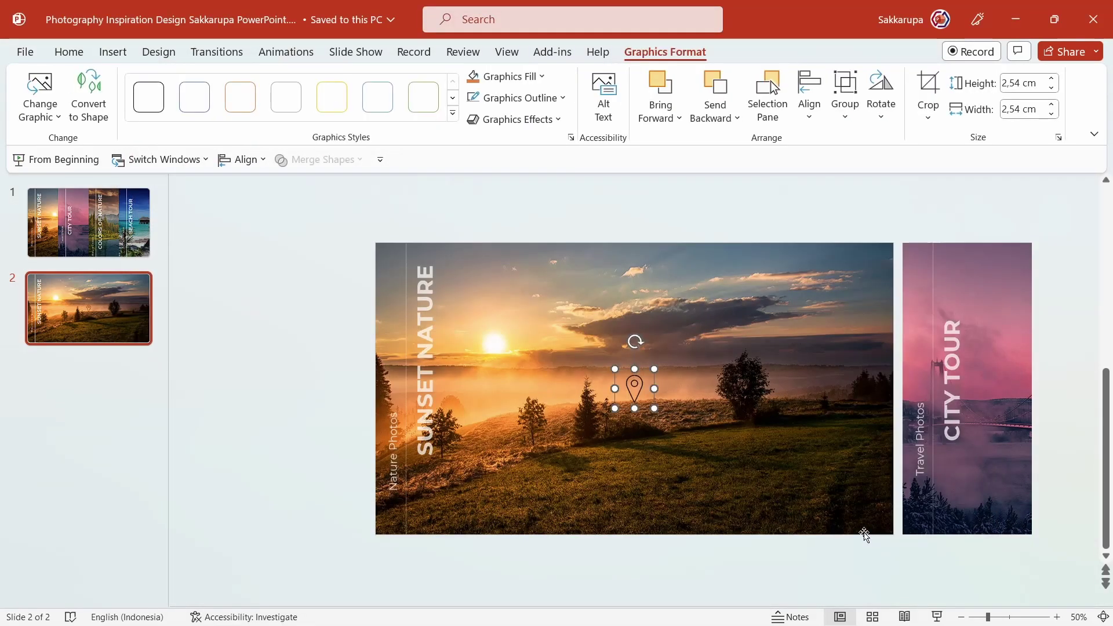
Move the pin icon near the photo's bottom and shrink it to 1.22 cm square
{"action": "mouse_move", "coordinate": [638, 389]}
{"action": "left_mouse_down"}
{"action": "mouse_move", "coordinate": [648, 434]}
{"action": "mouse_move", "coordinate": [695, 501]}
{"action": "left_mouse_up"}
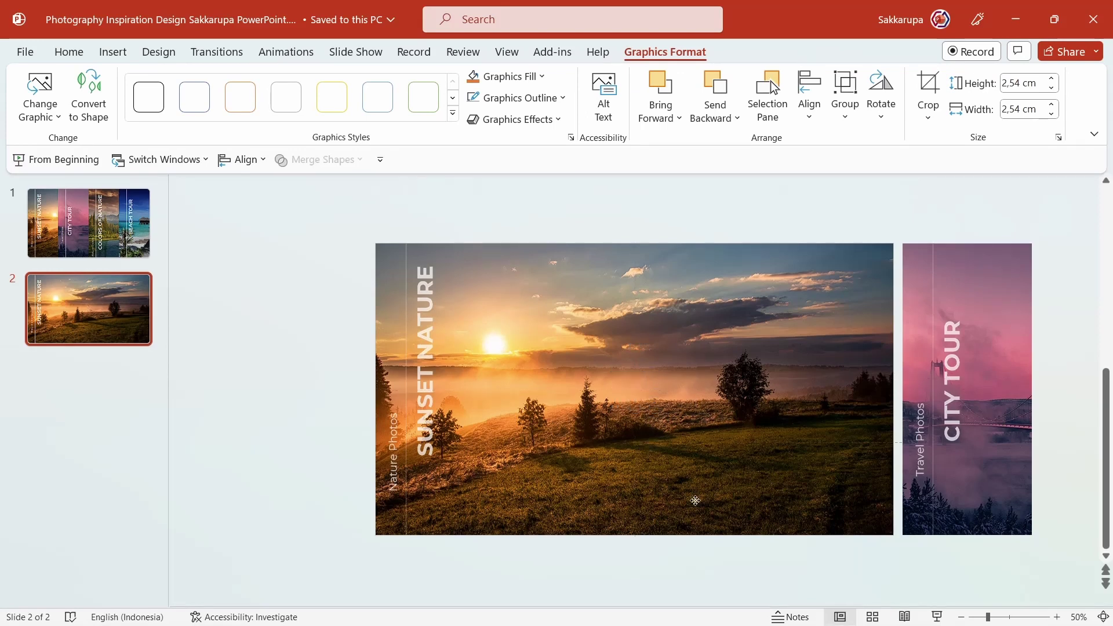
{"action": "left_click_drag", "start_coordinate": [750, 553], "coordinate": [747, 547]}
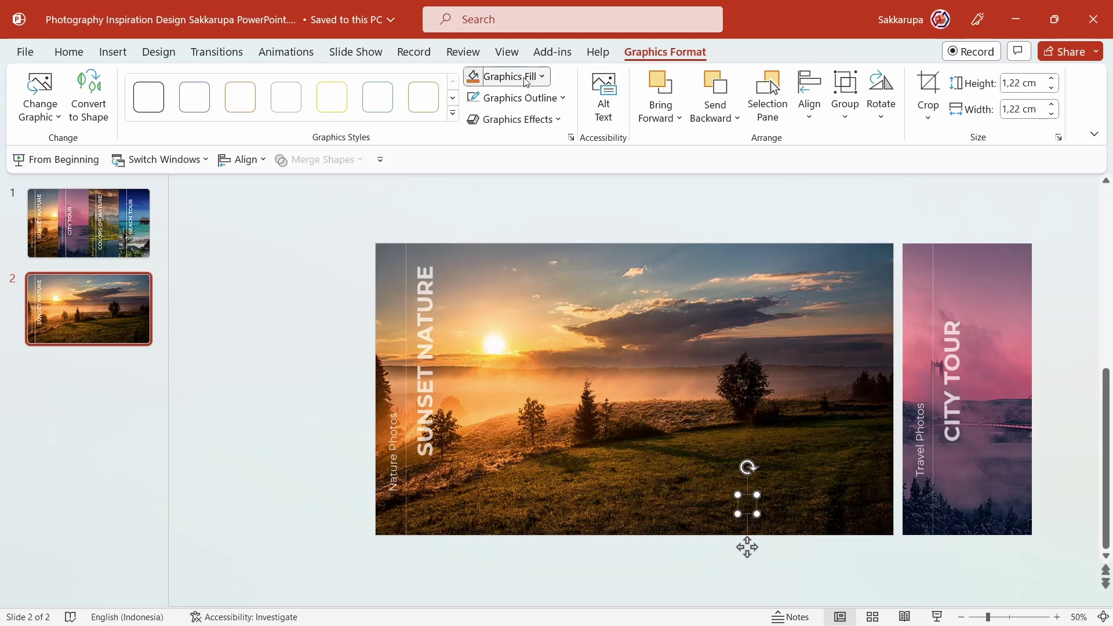
{"action": "left_click", "coordinate": [504, 76]}
{"action": "key", "text": "Escape"}
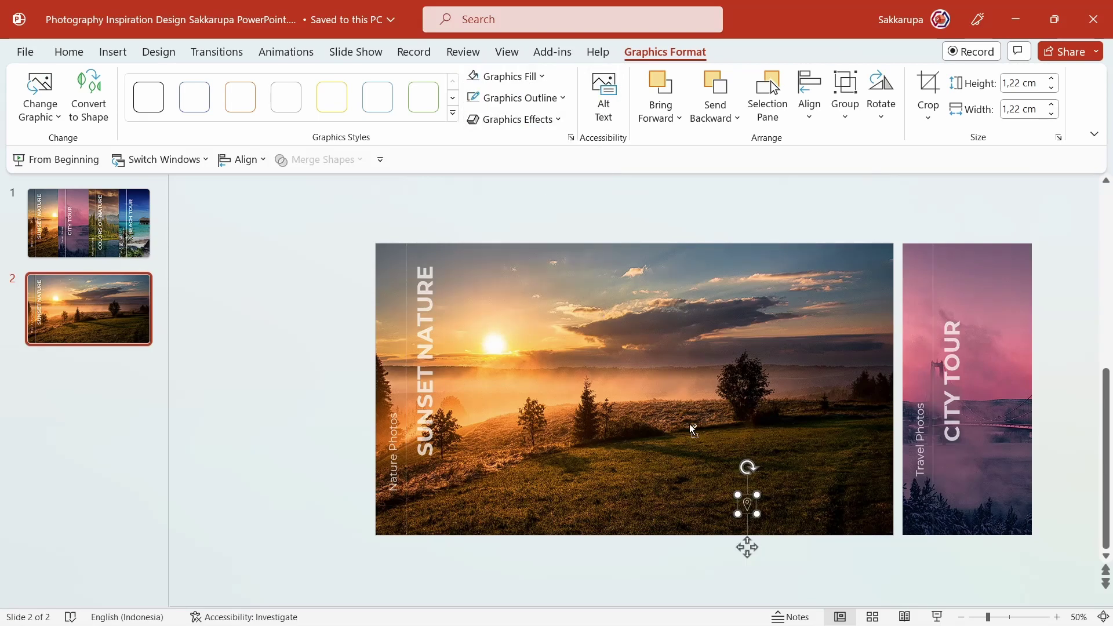
{"action": "scroll", "coordinate": [748, 505], "scroll_direction": "up", "scroll_amount": 2}
{"action": "scroll", "coordinate": [748, 504], "scroll_direction": "up", "scroll_amount": 1}
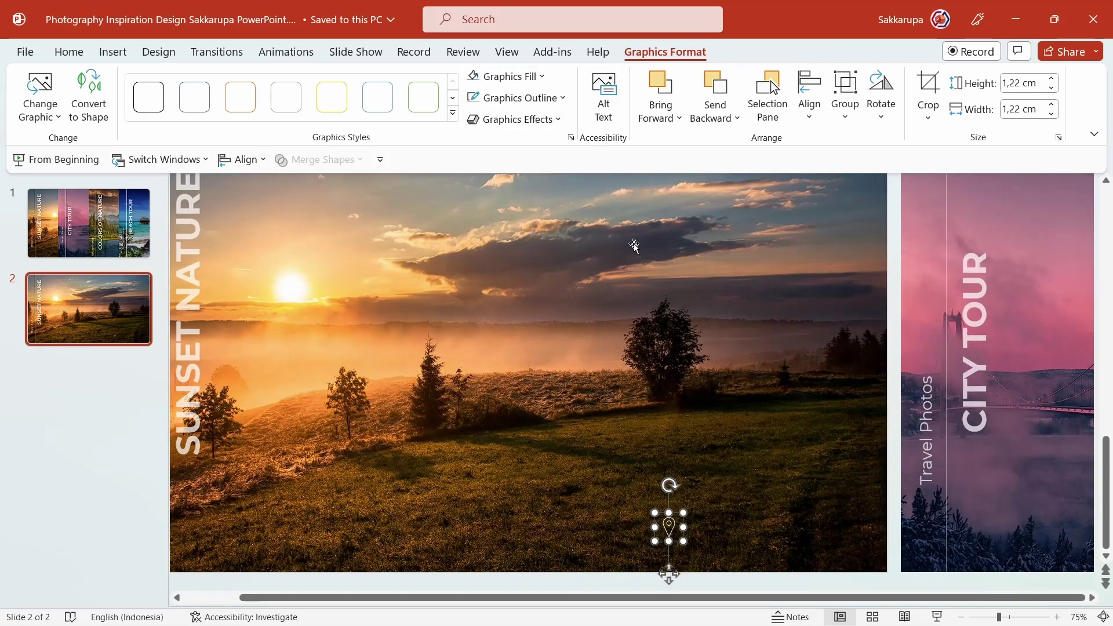
{"action": "left_click", "coordinate": [113, 55]}
{"action": "left_click", "coordinate": [741, 98]}
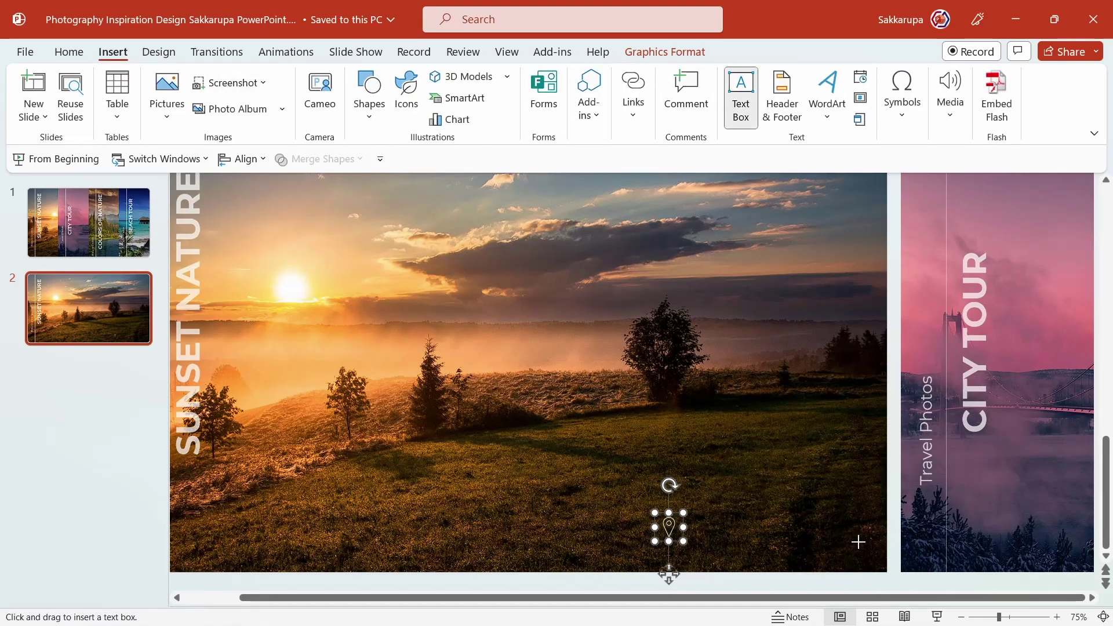
Add a 'Makassar, Indonesia' text box beside the pin in white Montserrat, widened to one line
{"action": "left_click_drag", "start_coordinate": [858, 542], "coordinate": [725, 514]}
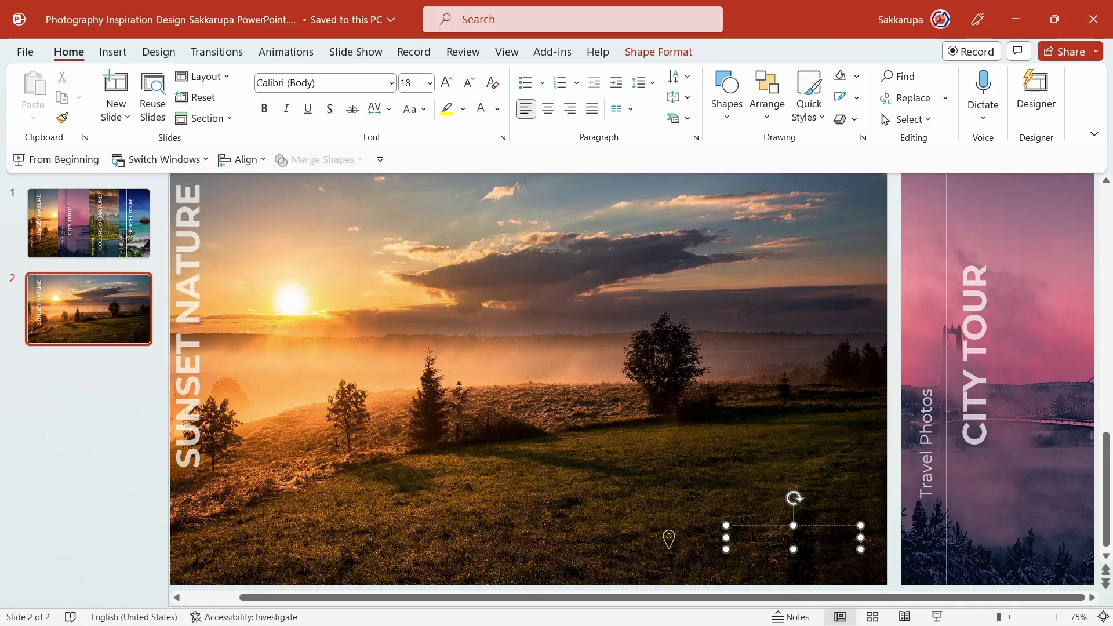
{"action": "left_click", "coordinate": [744, 529]}
{"action": "left_click", "coordinate": [481, 108]}
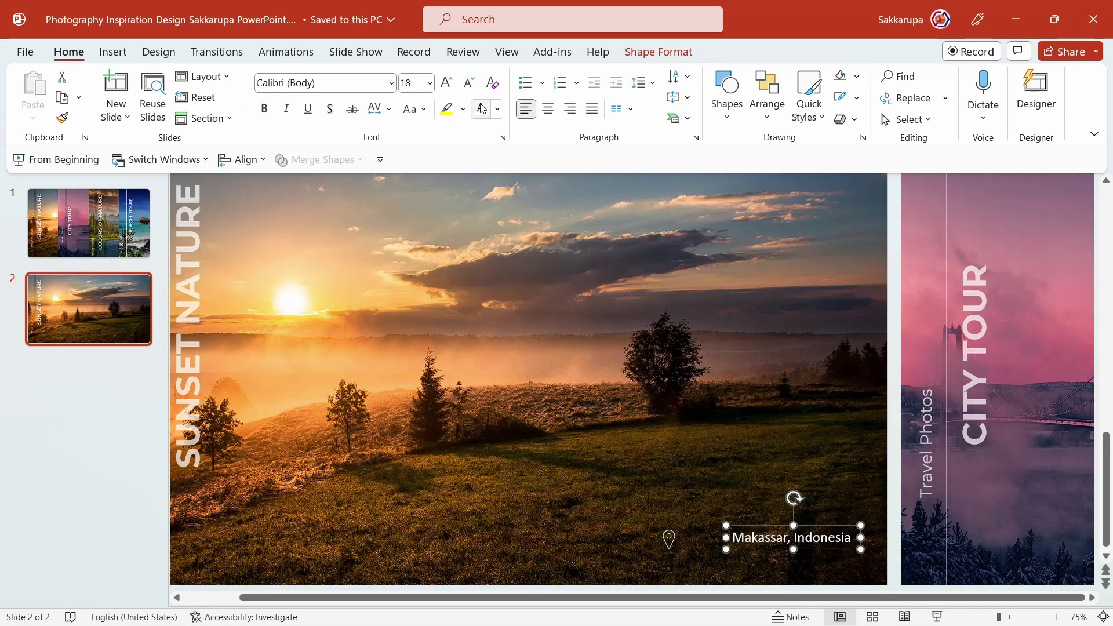
{"action": "left_click", "coordinate": [350, 83]}
{"action": "type", "text": "Montserrat"}
{"action": "key", "text": "Return"}
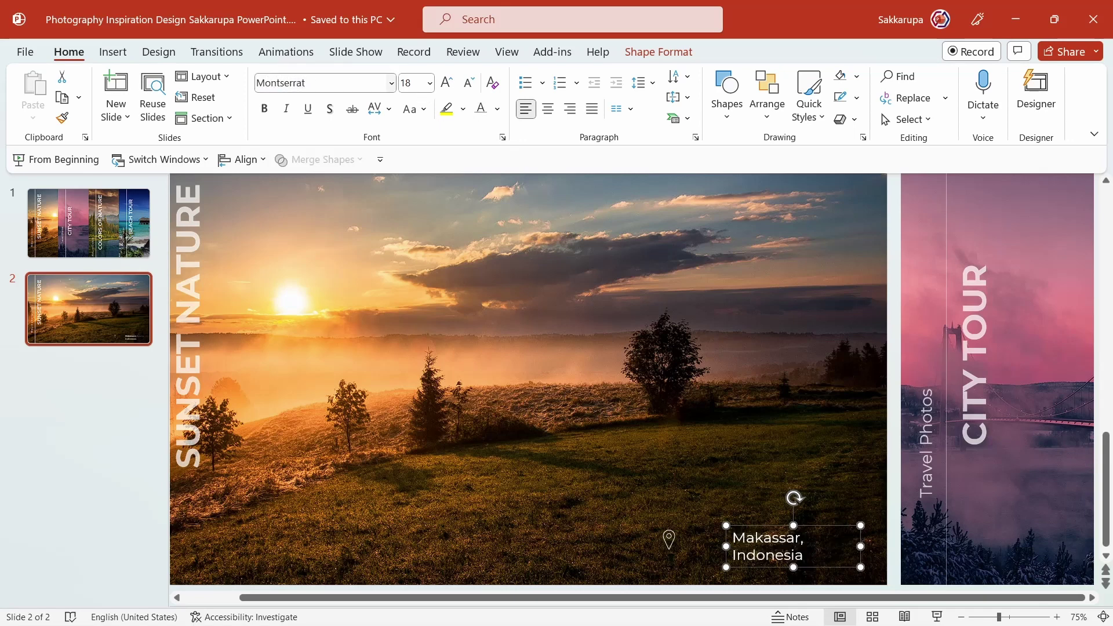
{"action": "left_click_drag", "start_coordinate": [724, 544], "coordinate": [687, 539]}
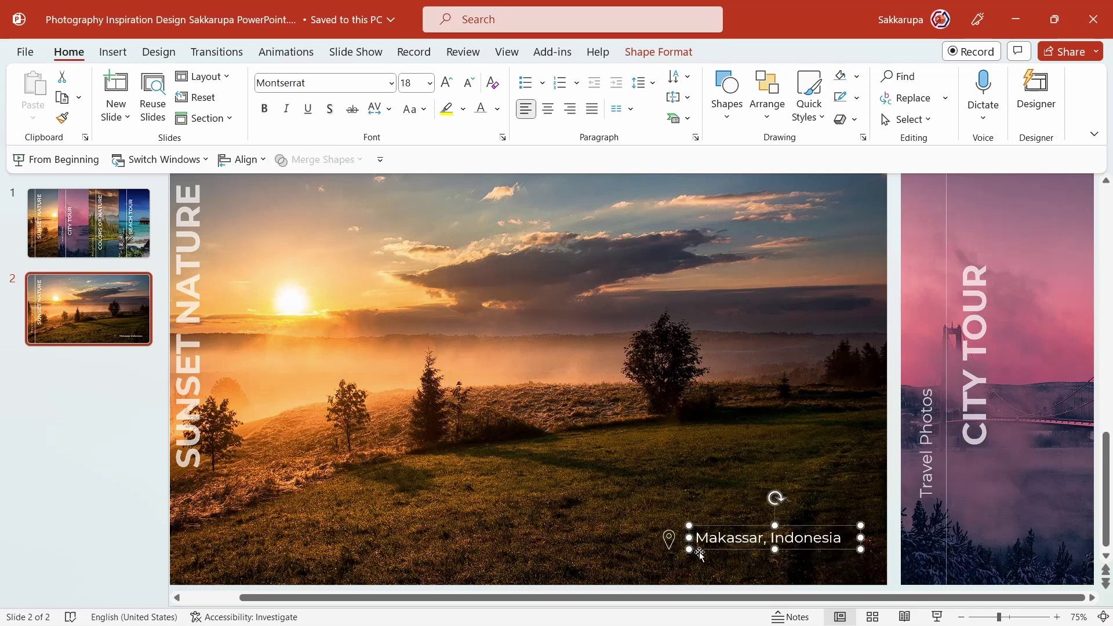
Middle-align and group the pin with the label, then move it to the photo's bottom-right corner
{"action": "left_click", "coordinate": [670, 539]}
{"action": "left_click", "coordinate": [703, 537], "text": "shift"}
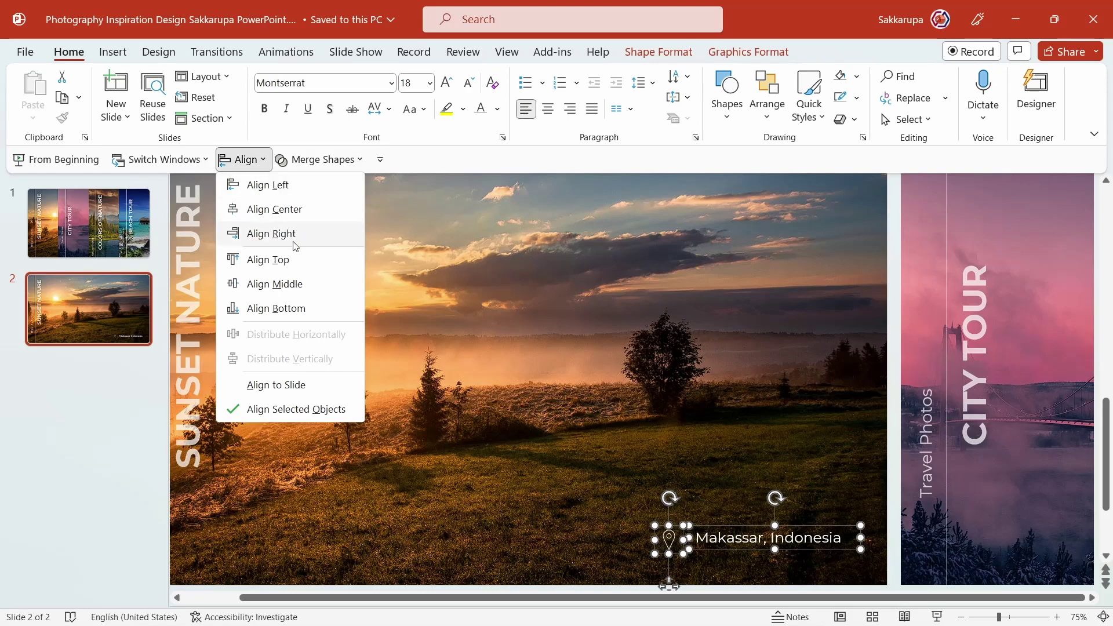
{"action": "left_click", "coordinate": [308, 283]}
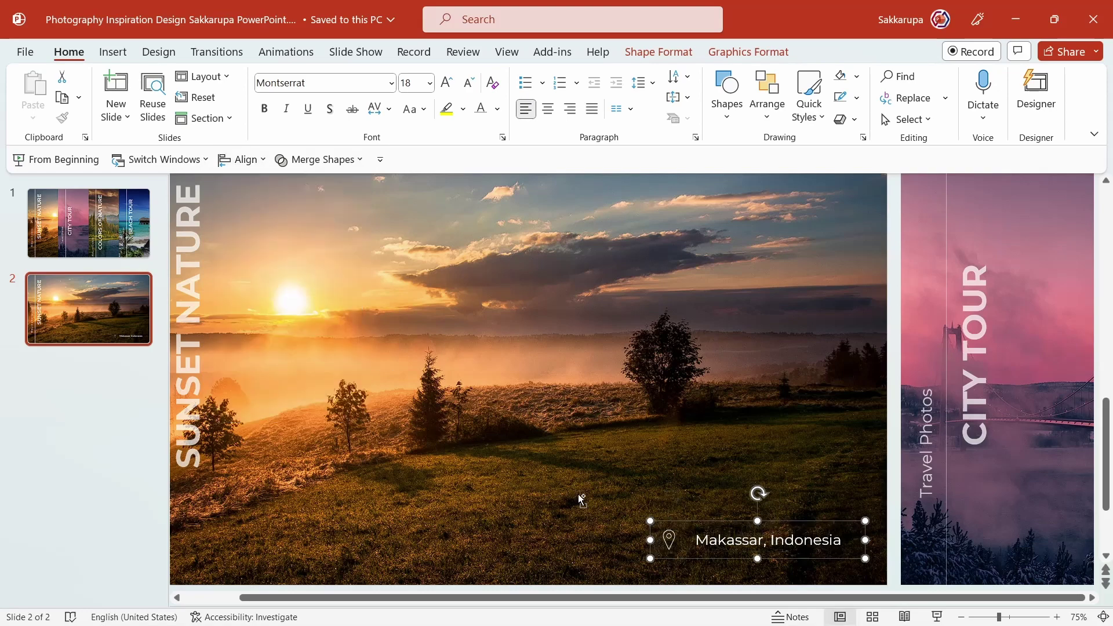
{"action": "key", "text": "ctrl+g"}
{"action": "scroll", "coordinate": [666, 533], "scroll_direction": "down", "scroll_amount": 1, "text": "ctrl"}
{"action": "scroll", "coordinate": [677, 537], "scroll_direction": "down", "scroll_amount": 2, "text": "ctrl"}
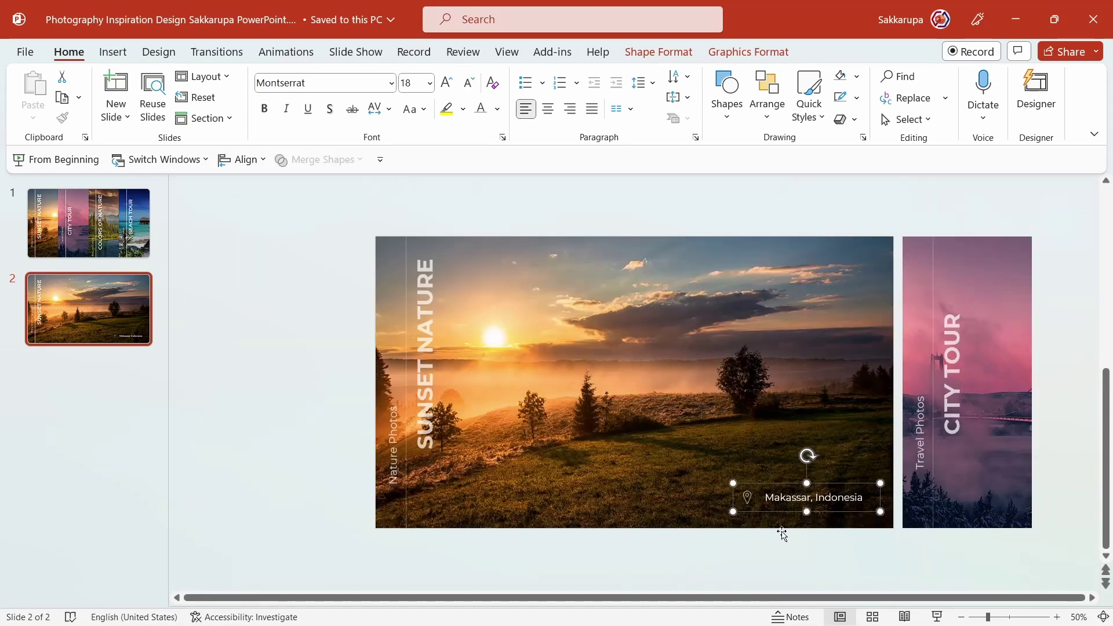
{"action": "left_click_drag", "start_coordinate": [827, 513], "coordinate": [837, 515]}
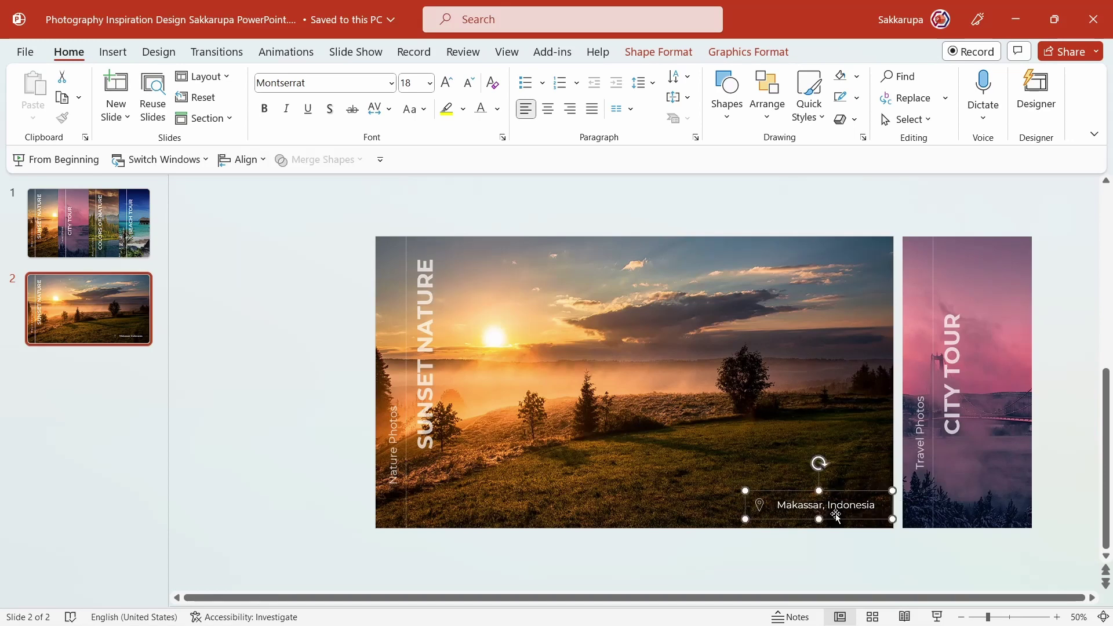
{"action": "left_click", "coordinate": [727, 546]}
Duplicate the four-strip slide 1 and move the copy to the end as slide 3
{"action": "left_click", "coordinate": [121, 248]}
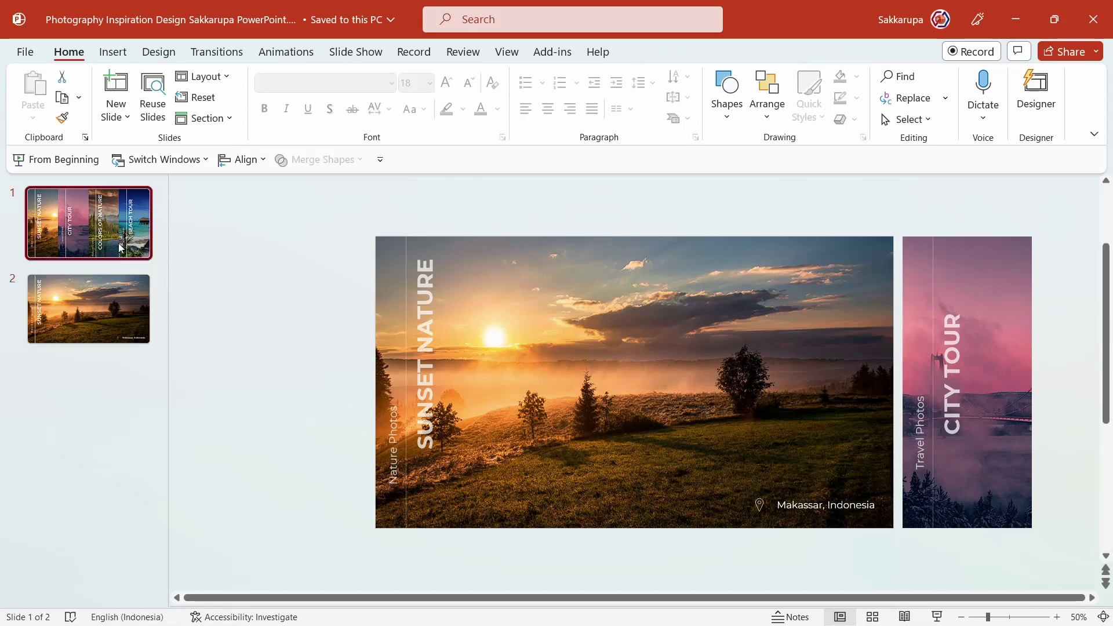
{"action": "key", "text": "ctrl+d"}
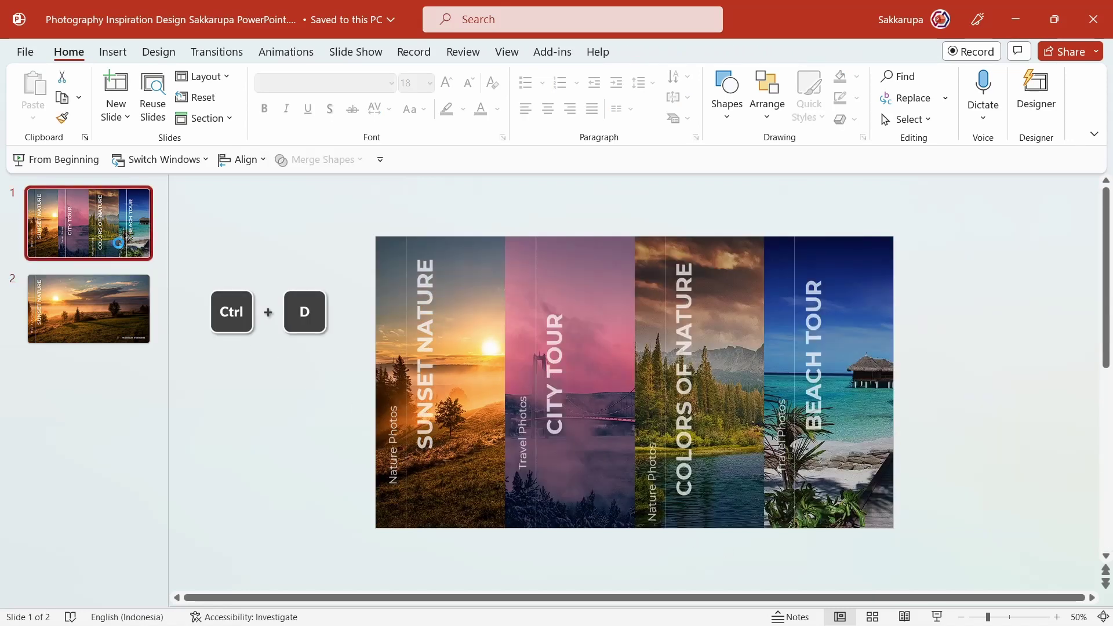
{"action": "left_click_drag", "start_coordinate": [137, 299], "coordinate": [128, 434]}
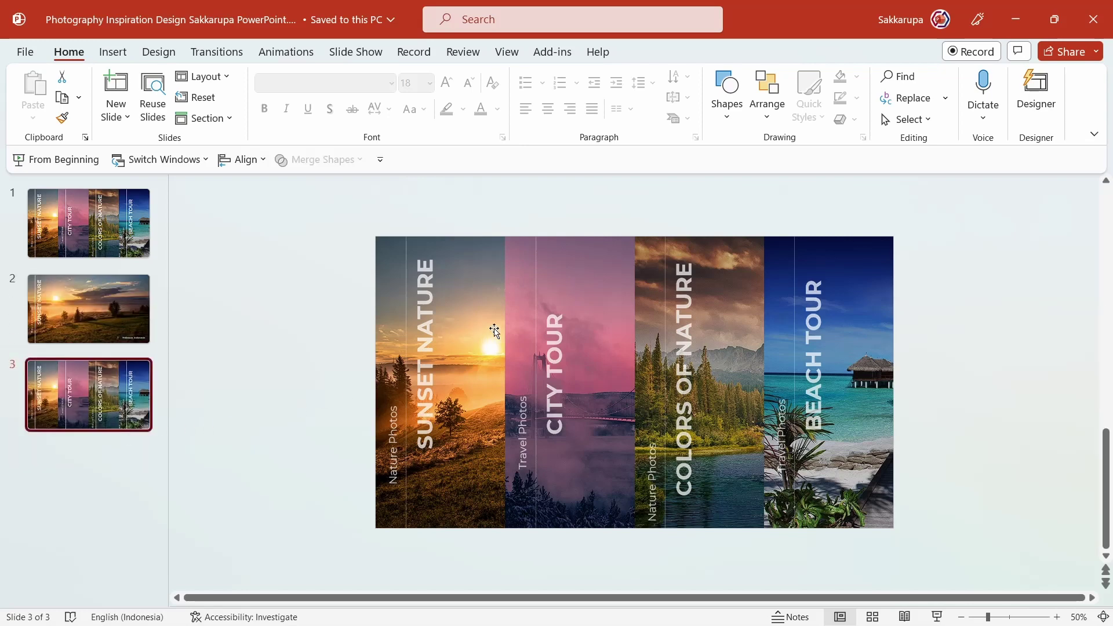
Recolor the Sunset Nature, Colors of Nature and Beach Tour pictures to Grayscale
{"action": "left_click", "coordinate": [576, 291]}
{"action": "left_click", "coordinate": [491, 300]}
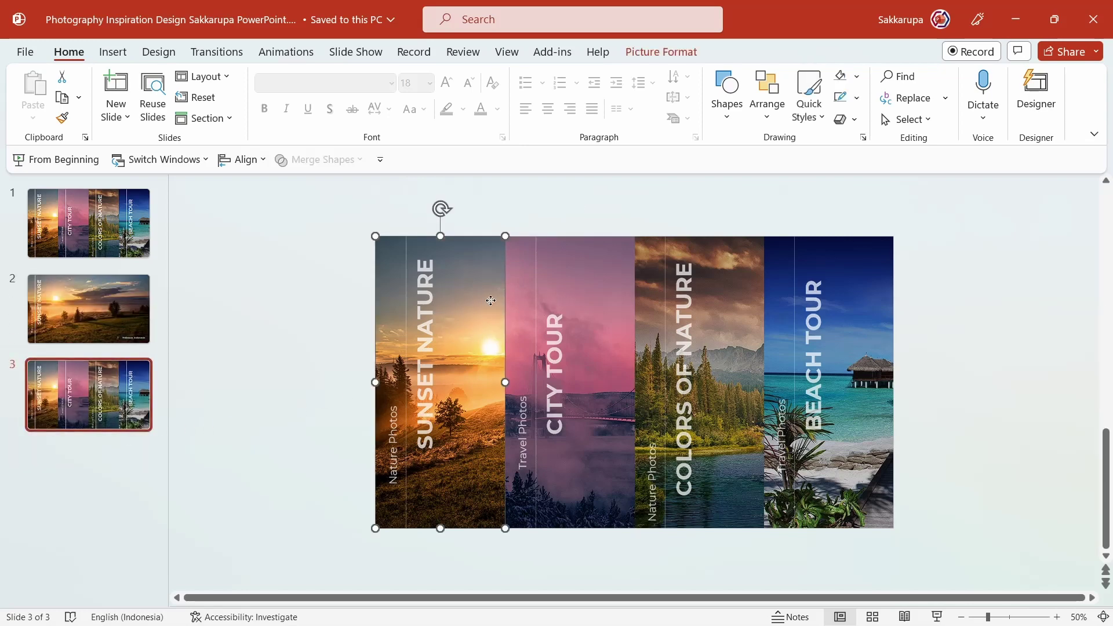
{"action": "left_click", "coordinate": [735, 267], "text": "shift"}
{"action": "left_click", "coordinate": [870, 263], "text": "shift"}
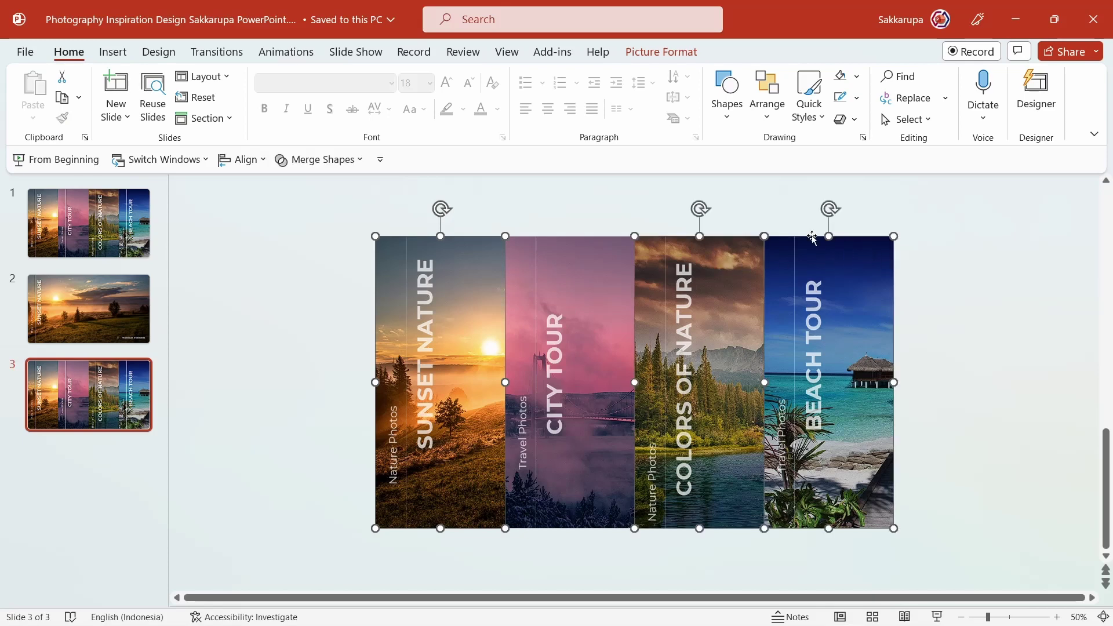
{"action": "left_click", "coordinate": [660, 52]}
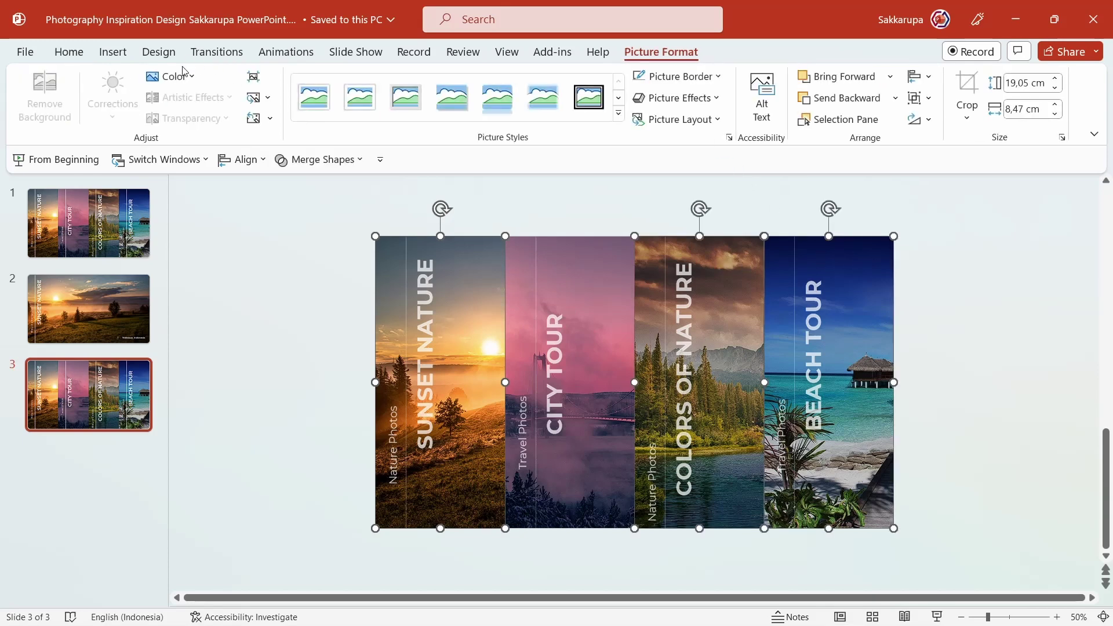
{"action": "left_click", "coordinate": [182, 80]}
{"action": "left_click", "coordinate": [273, 137]}
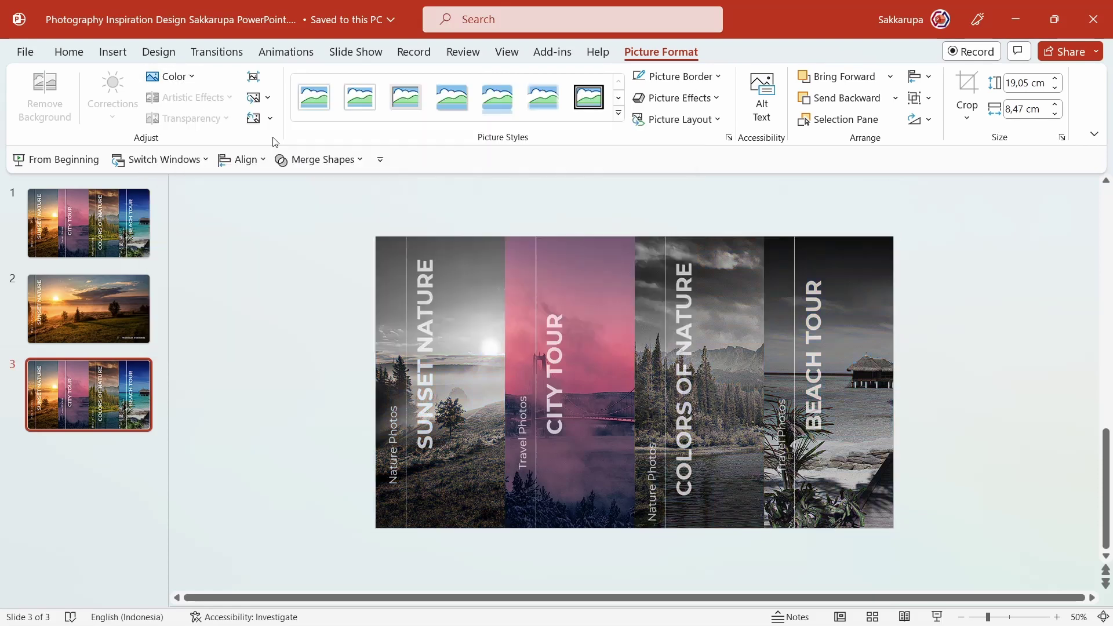
{"action": "left_click", "coordinate": [265, 305]}
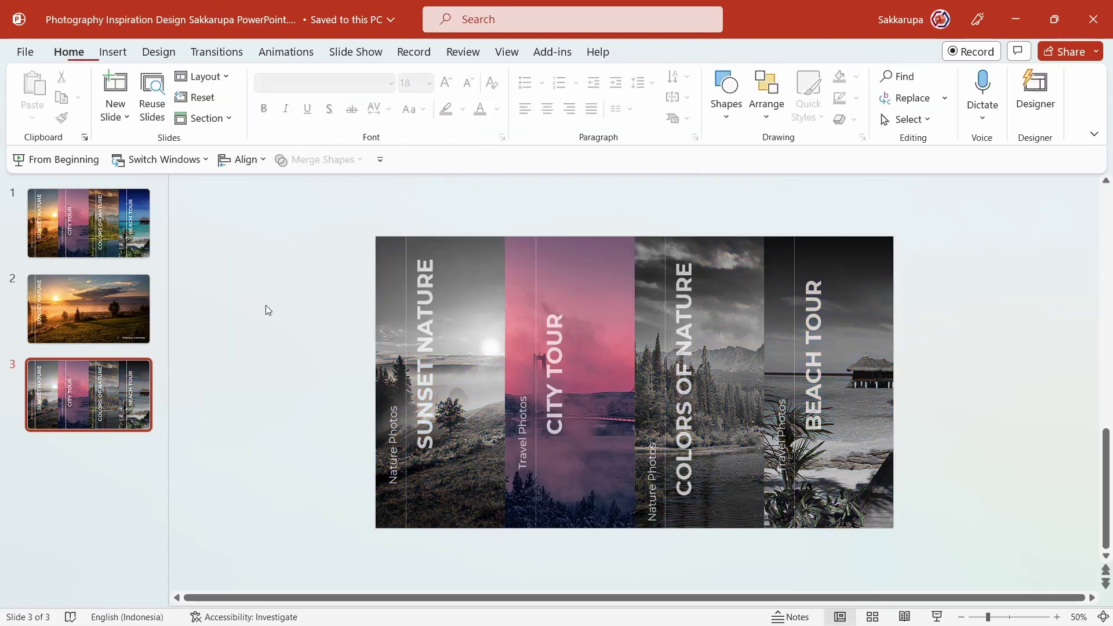
{"action": "left_click", "coordinate": [117, 392]}
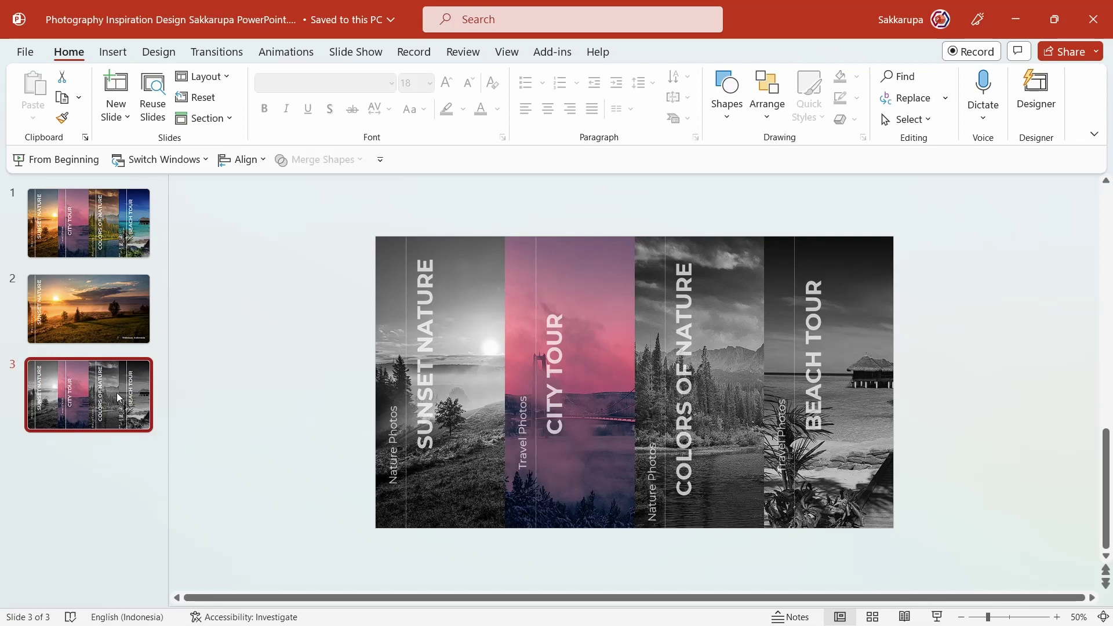
Duplicate slide 3 as slide 4, moving Sunset Nature off-slide left and Beach Tour, Colors of Nature off right
{"action": "key", "text": "ctrl+d"}
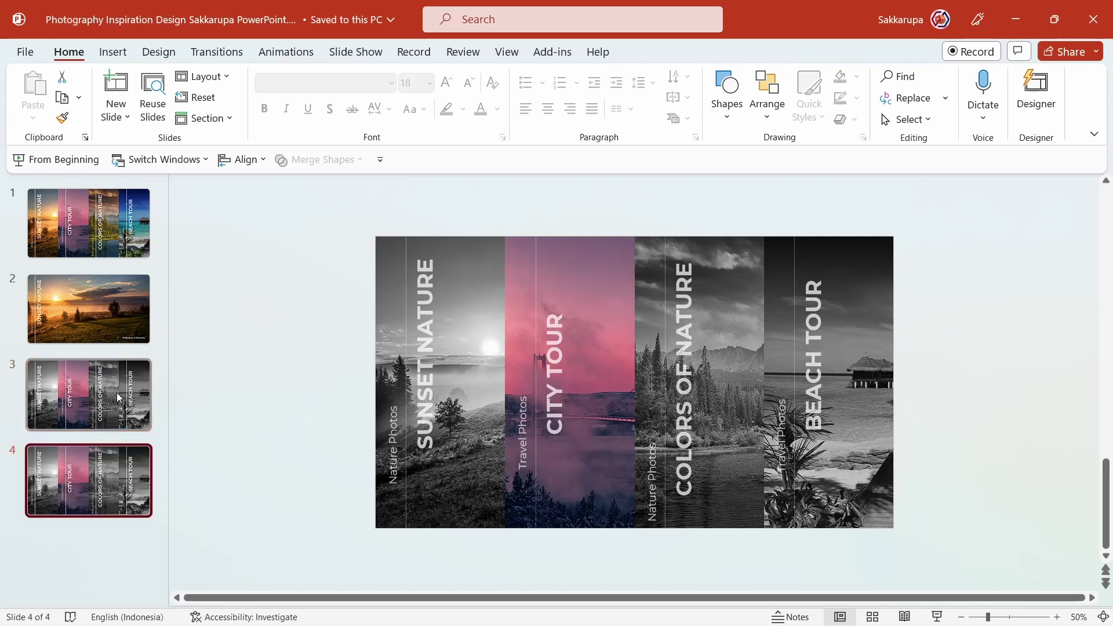
{"action": "left_click_drag", "start_coordinate": [308, 226], "coordinate": [513, 562]}
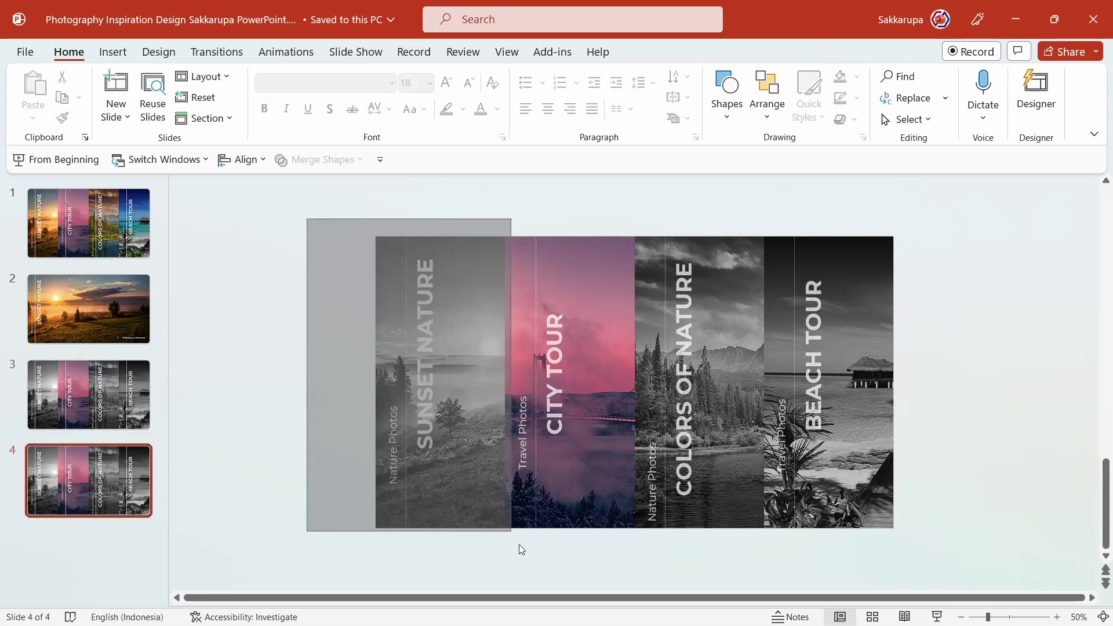
{"action": "left_click_drag", "start_coordinate": [452, 453], "coordinate": [313, 453]}
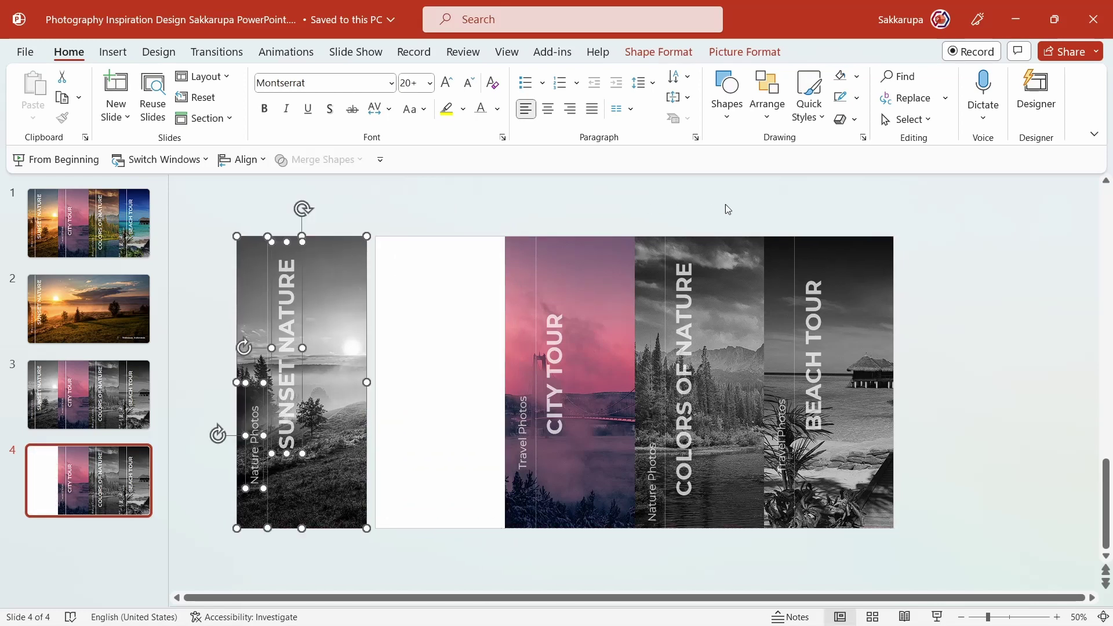
{"action": "left_click_drag", "start_coordinate": [728, 209], "coordinate": [958, 562]}
{"action": "left_click_drag", "start_coordinate": [844, 482], "coordinate": [989, 497]}
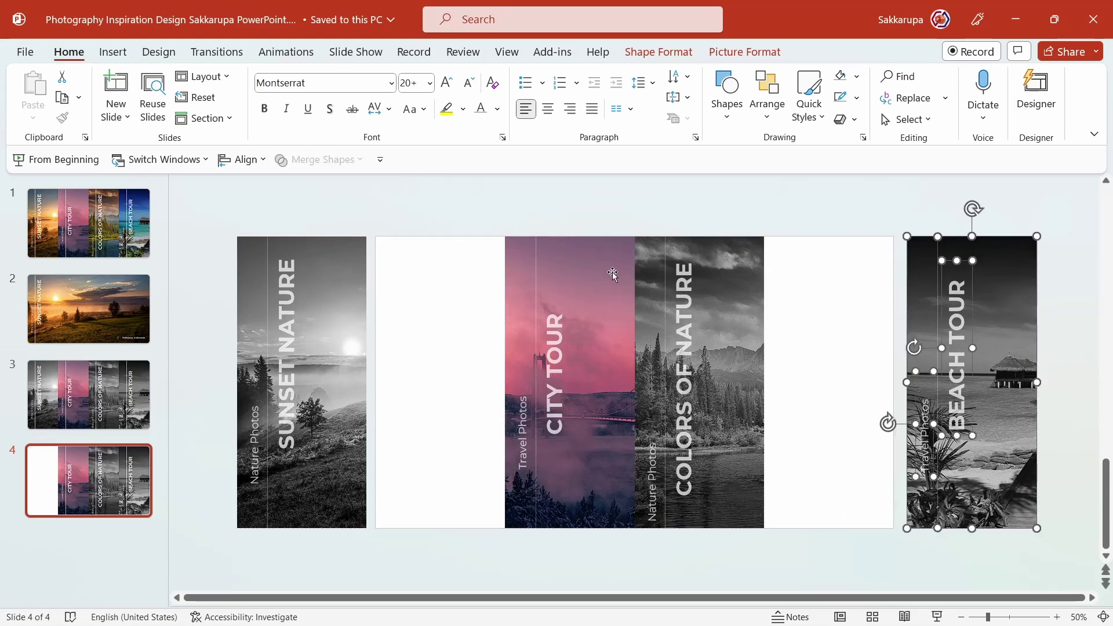
{"action": "left_click_drag", "start_coordinate": [631, 209], "coordinate": [824, 557]}
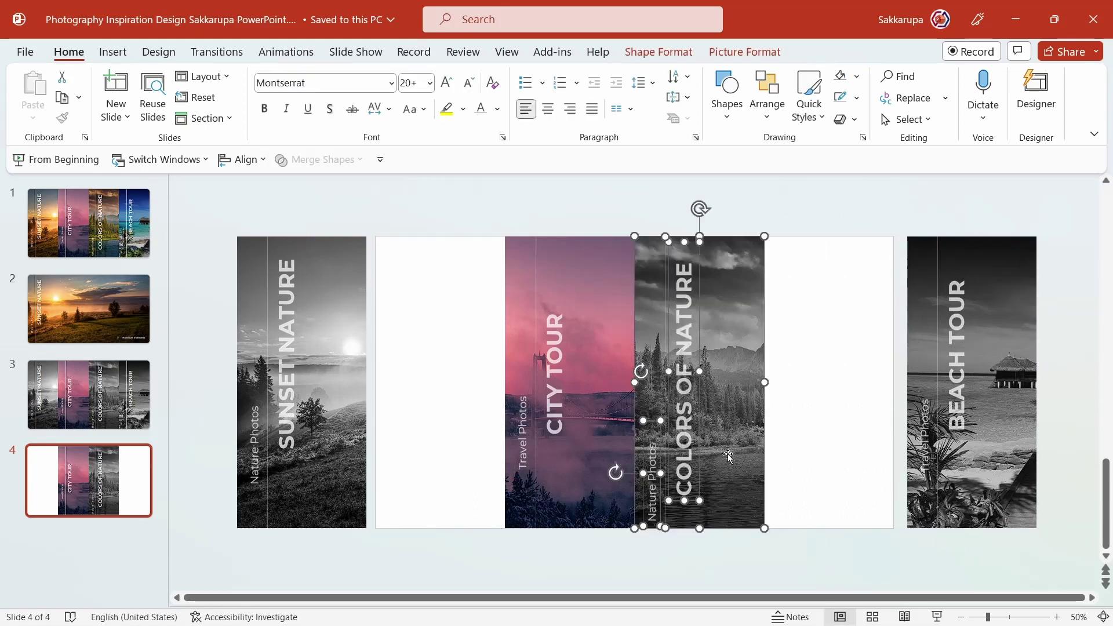
{"action": "left_click_drag", "start_coordinate": [728, 457], "coordinate": [1005, 503]}
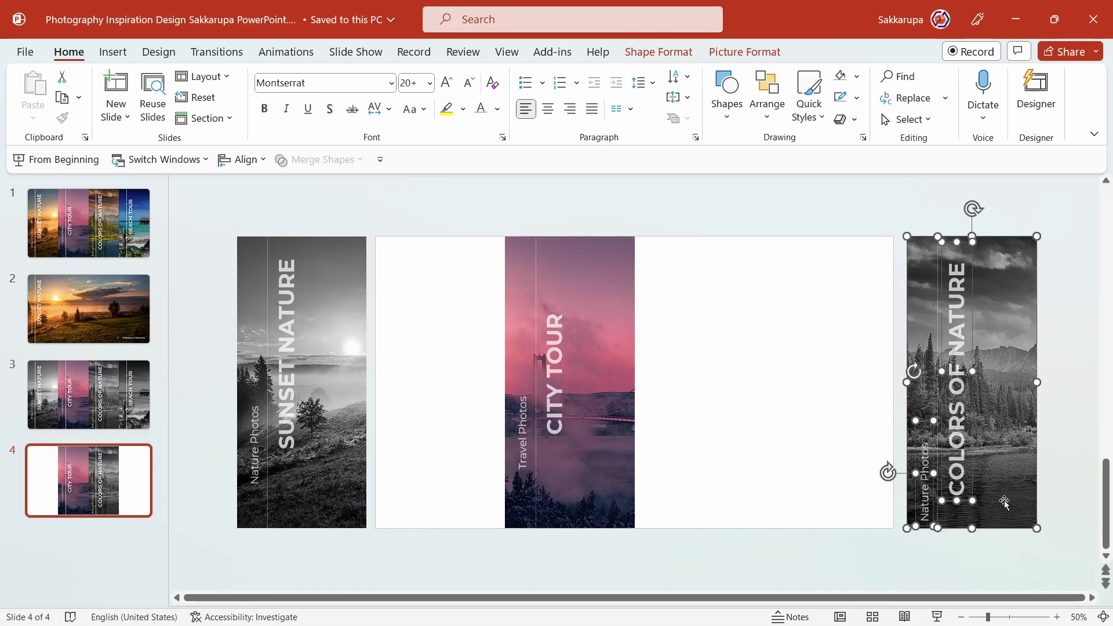
Slide the City Tour strip left to sit beside Sunset Nature at the slide's left edge
{"action": "left_click_drag", "start_coordinate": [496, 226], "coordinate": [664, 550]}
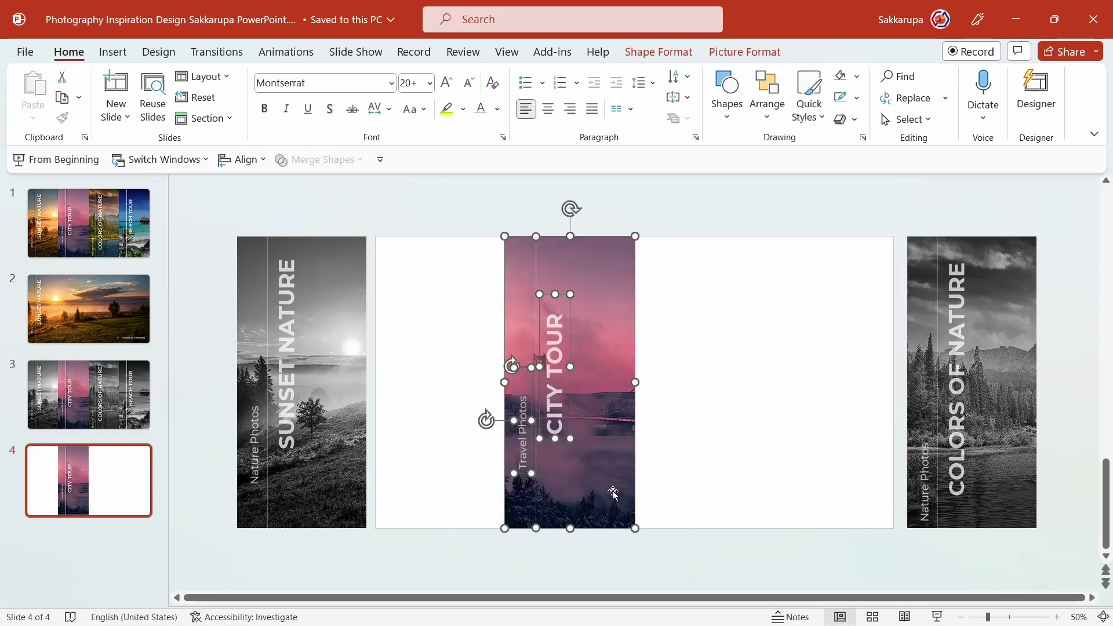
{"action": "left_click_drag", "start_coordinate": [610, 464], "coordinate": [479, 460]}
{"action": "left_click", "coordinate": [589, 341]}
{"action": "left_click", "coordinate": [473, 296]}
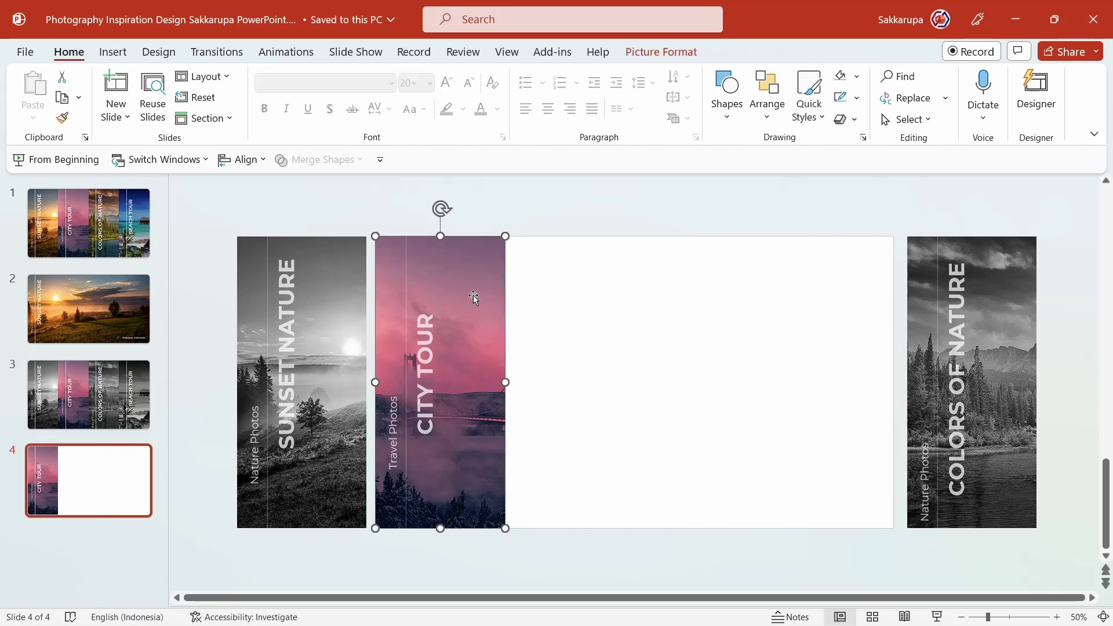
Crop-expand the City Tour picture into the full pink bridge photo filling slide 4
{"action": "left_click", "coordinate": [662, 52]}
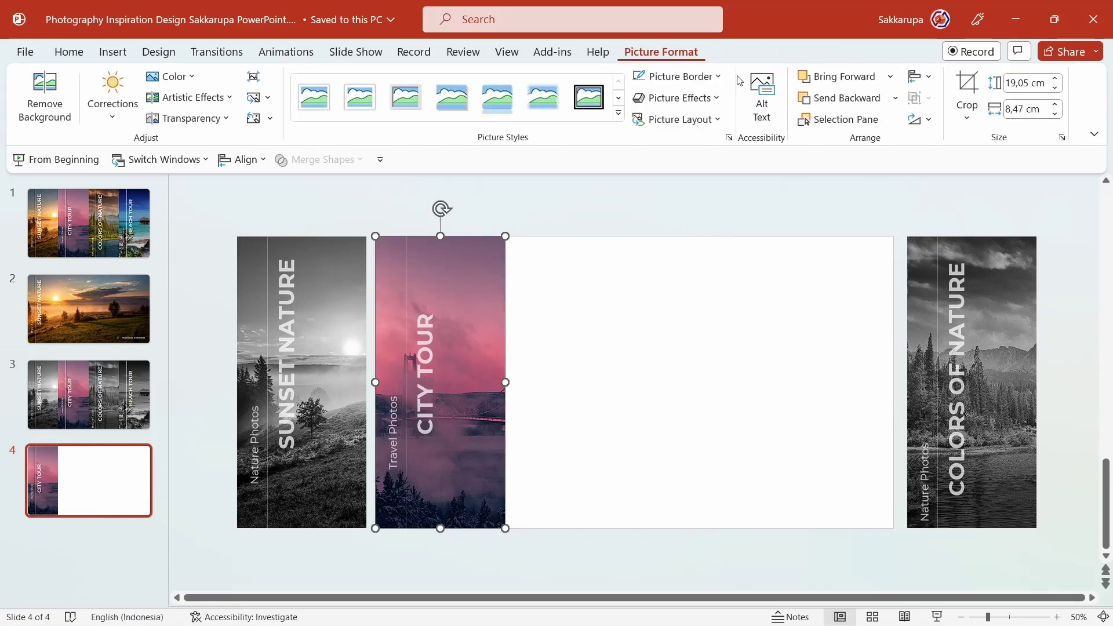
{"action": "left_click", "coordinate": [967, 85]}
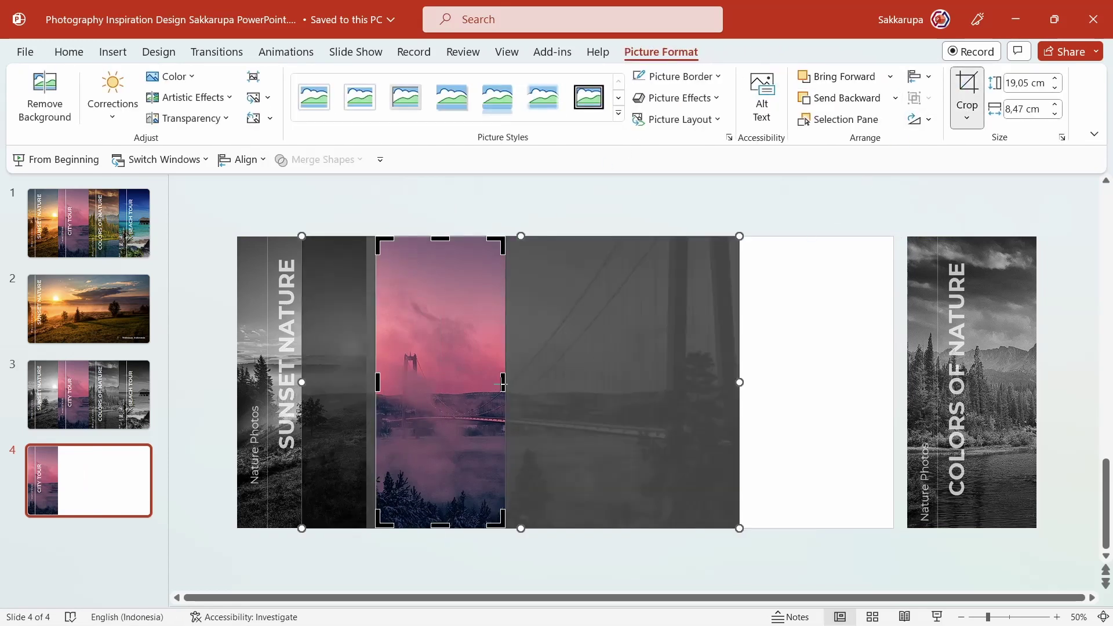
{"action": "left_click_drag", "start_coordinate": [502, 383], "coordinate": [895, 435]}
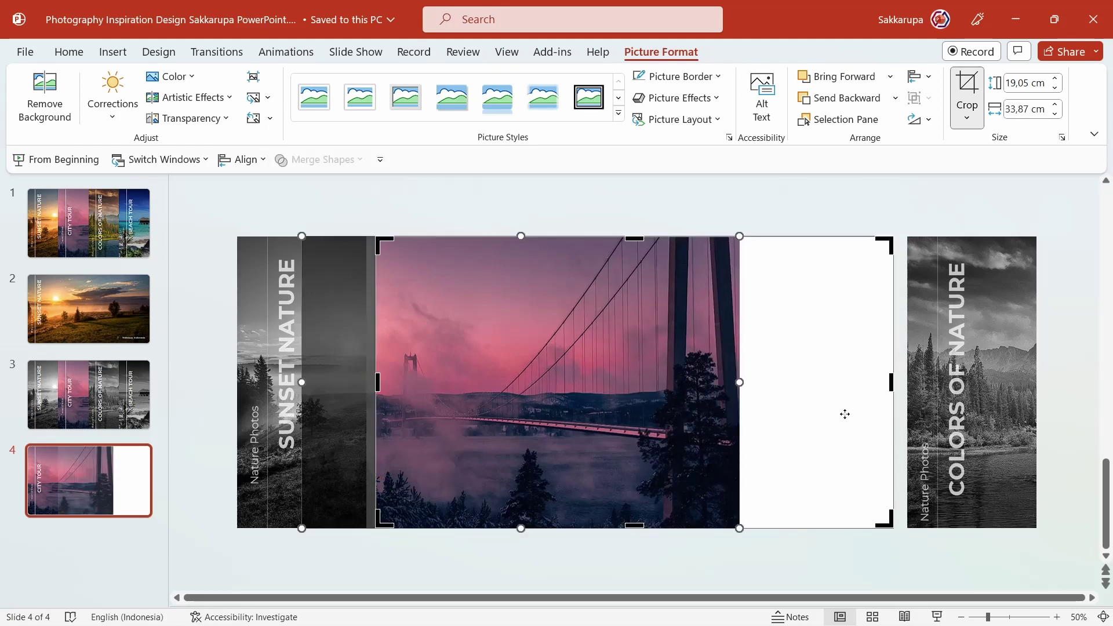
{"action": "left_click_drag", "start_coordinate": [529, 400], "coordinate": [577, 406]}
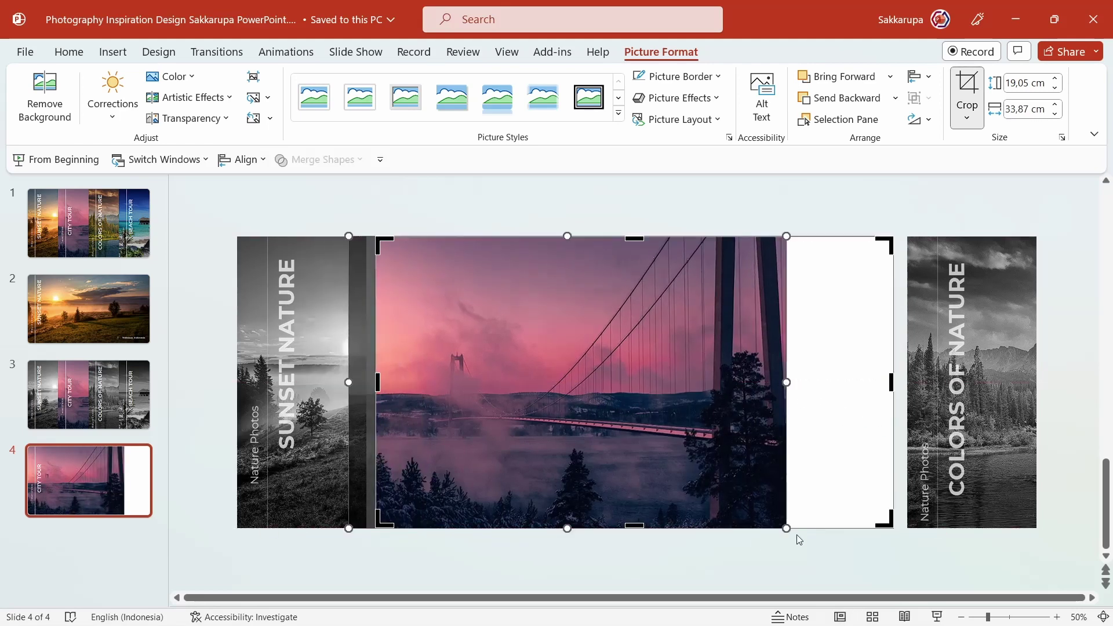
{"action": "left_click_drag", "start_coordinate": [785, 528], "coordinate": [859, 560]}
{"action": "left_click_drag", "start_coordinate": [556, 447], "coordinate": [620, 450]}
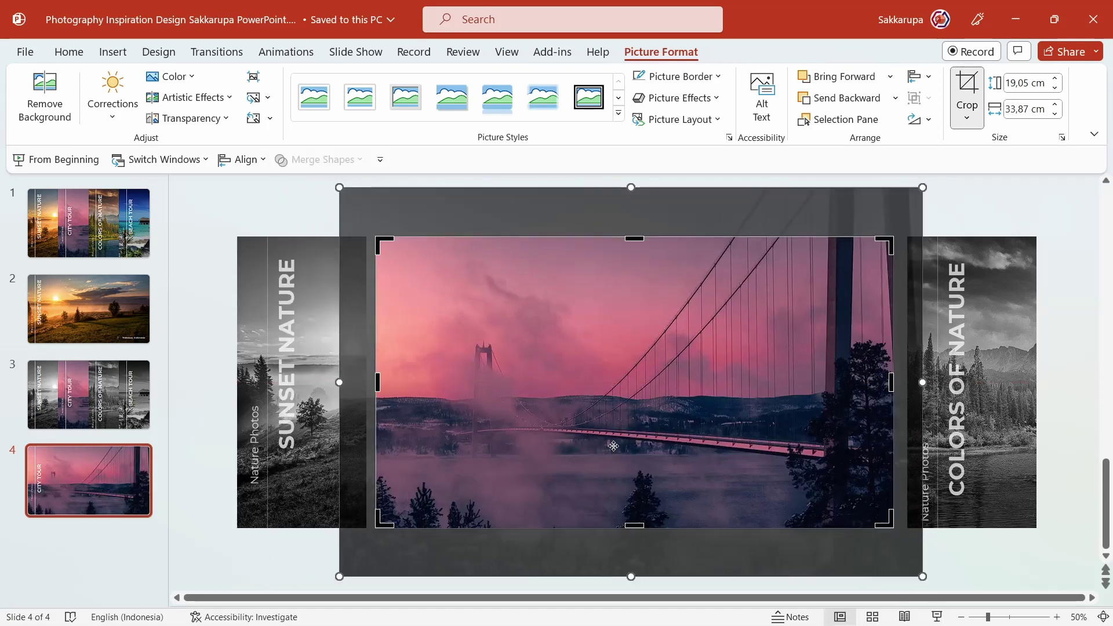
{"action": "key", "text": "Escape"}
{"action": "key", "text": "Escape"}
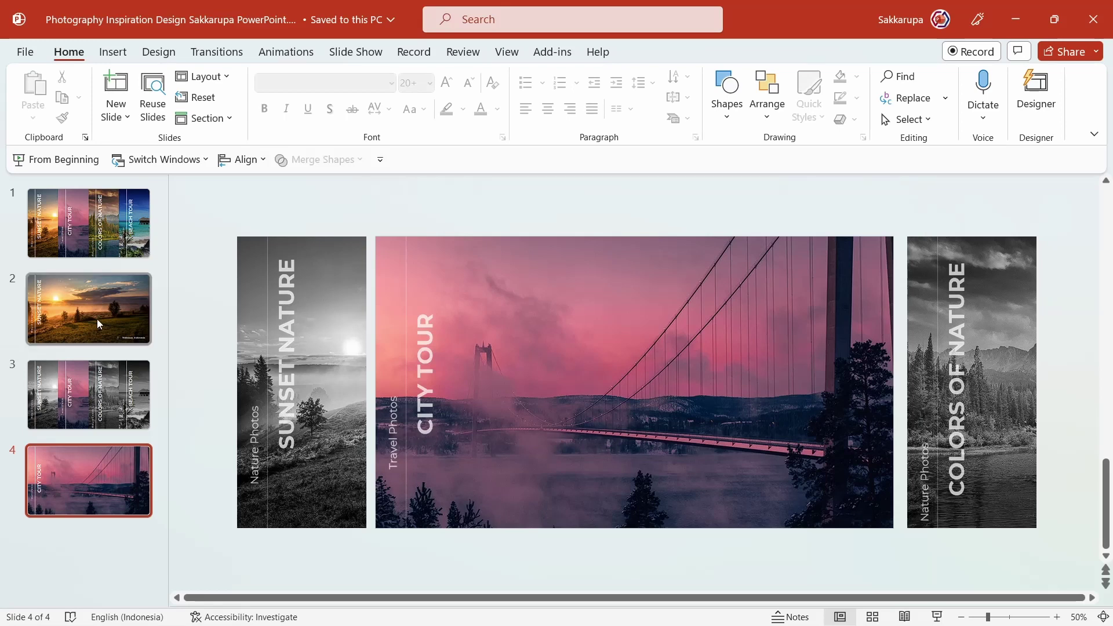
{"action": "left_click", "coordinate": [98, 323]}
{"action": "left_click", "coordinate": [843, 517]}
Copy the pin and 'Makassar, Indonesia' label group from slide 2 onto the slide 4 bridge photo
{"action": "left_click", "coordinate": [844, 509]}
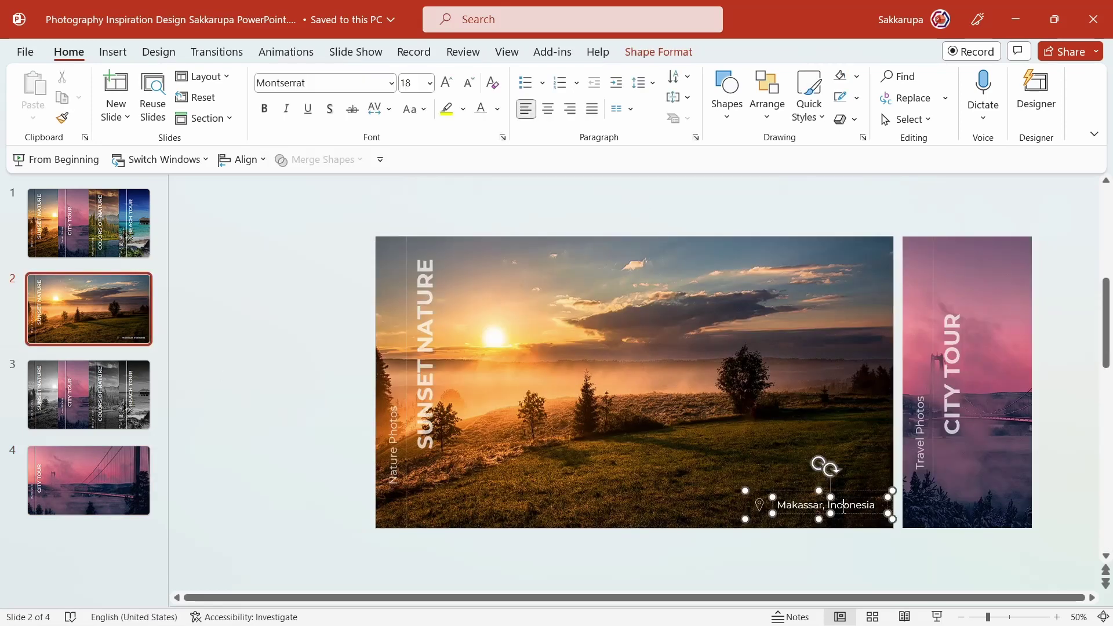
{"action": "left_click", "coordinate": [846, 495]}
{"action": "left_click", "coordinate": [850, 504]}
{"action": "left_click", "coordinate": [842, 491]}
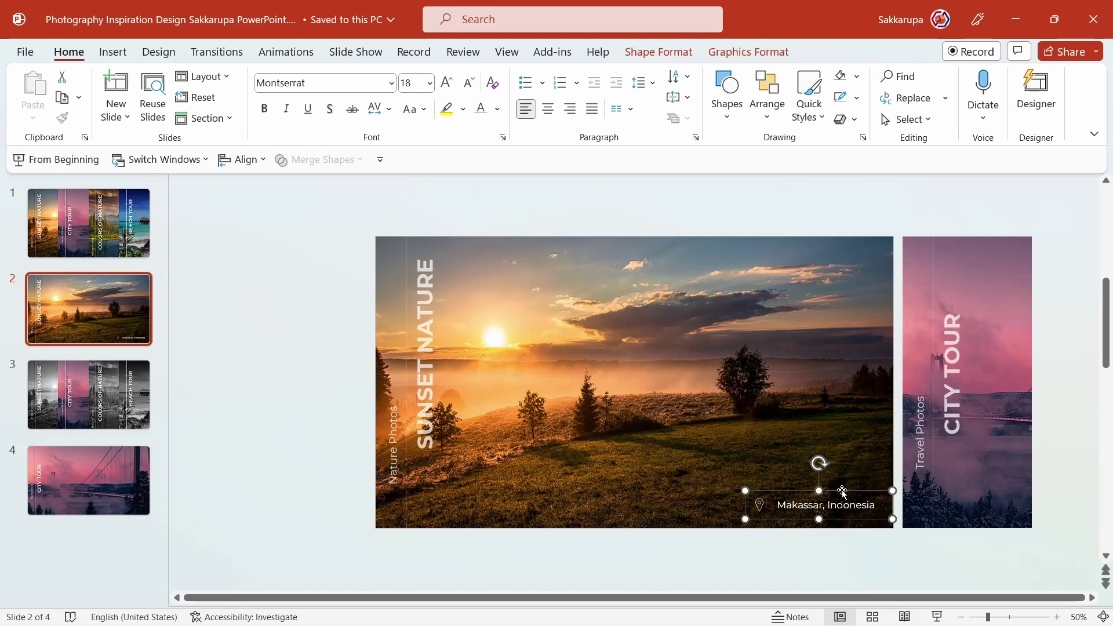
{"action": "left_click", "coordinate": [112, 467]}
{"action": "key", "text": "ctrl+v"}
{"action": "left_click", "coordinate": [539, 558]}
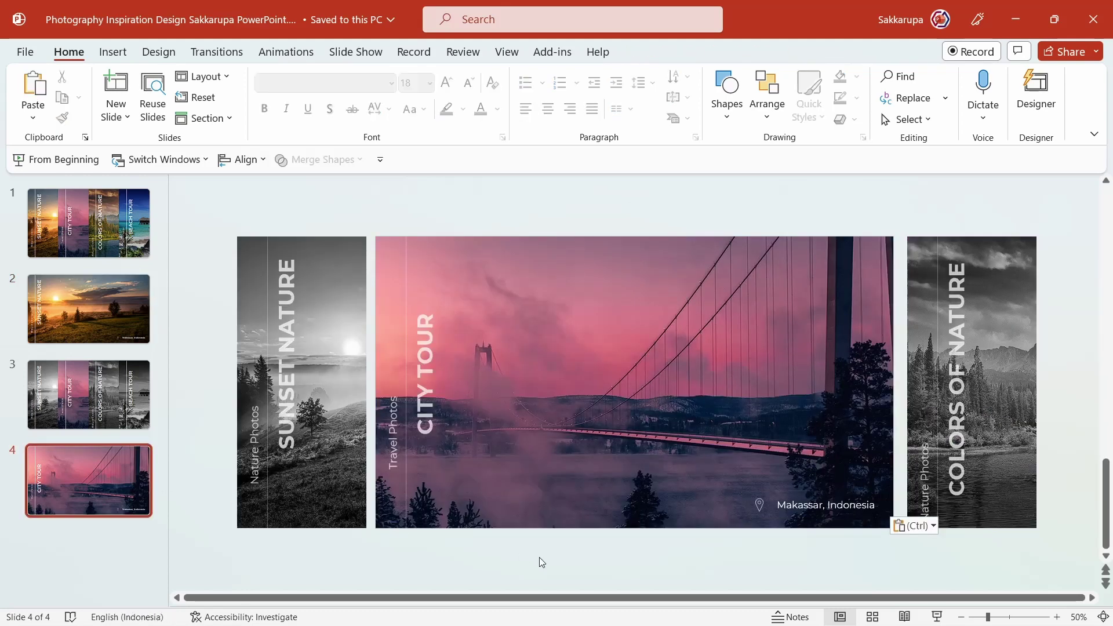
Duplicate slide 1 and move the copy to the end as slide 5
{"action": "left_click", "coordinate": [119, 246]}
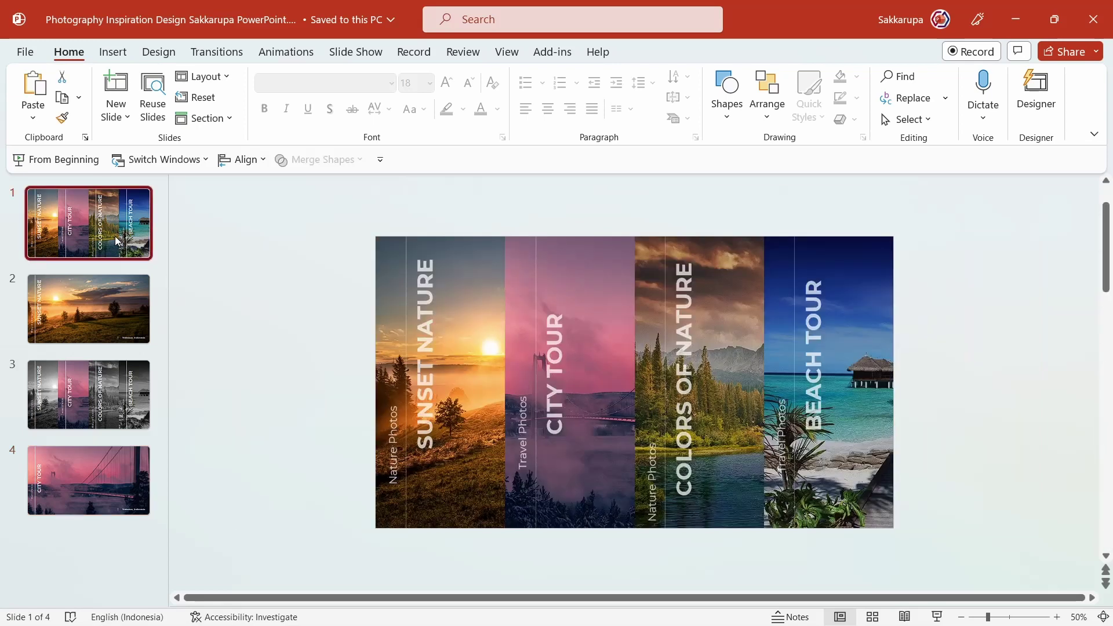
{"action": "key", "text": "ctrl+d"}
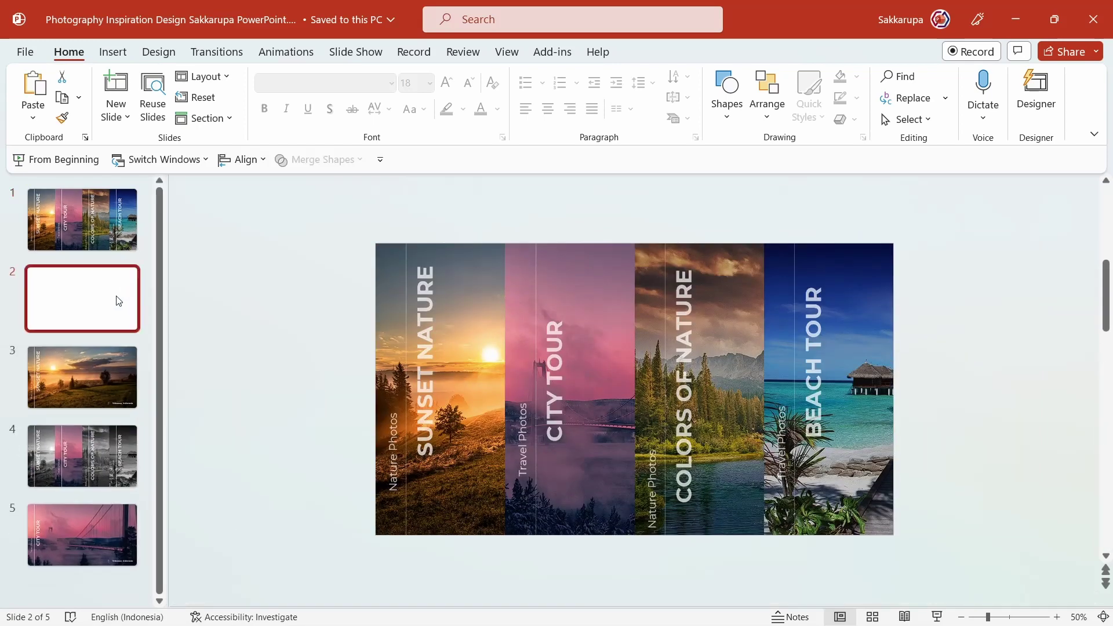
{"action": "left_click_drag", "start_coordinate": [123, 280], "coordinate": [121, 529]}
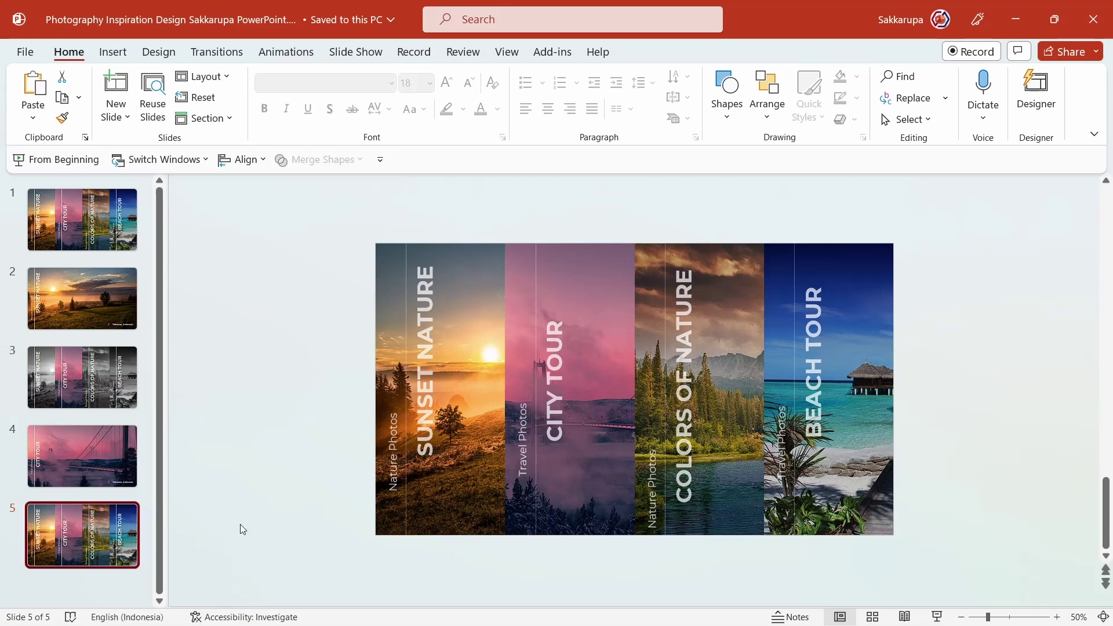
Recolor the City Tour, Sunset Nature and Beach Tour photos on slide 5 to Grayscale
{"action": "left_click", "coordinate": [623, 342]}
{"action": "left_click", "coordinate": [482, 274], "text": "shift"}
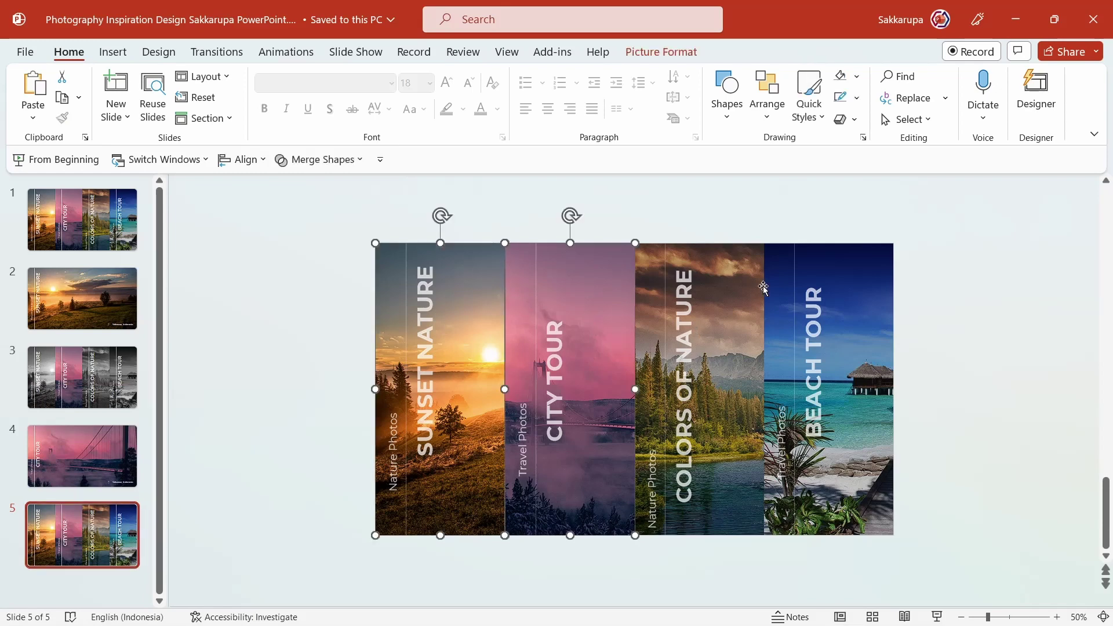
{"action": "left_click", "coordinate": [875, 268], "text": "shift"}
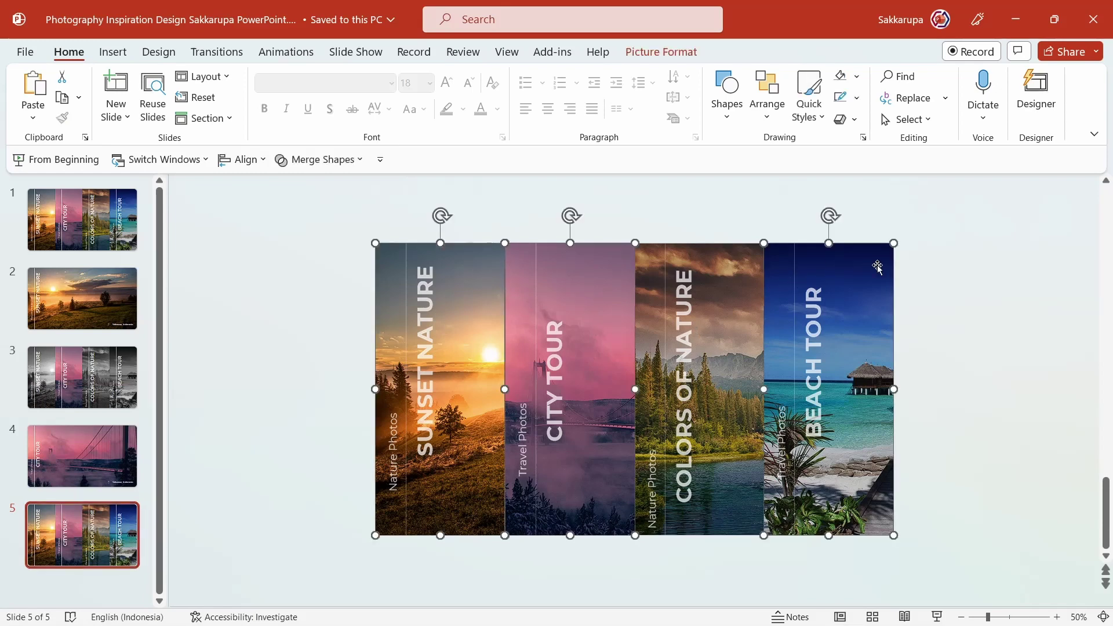
{"action": "left_click", "coordinate": [661, 53]}
{"action": "left_click", "coordinate": [171, 76]}
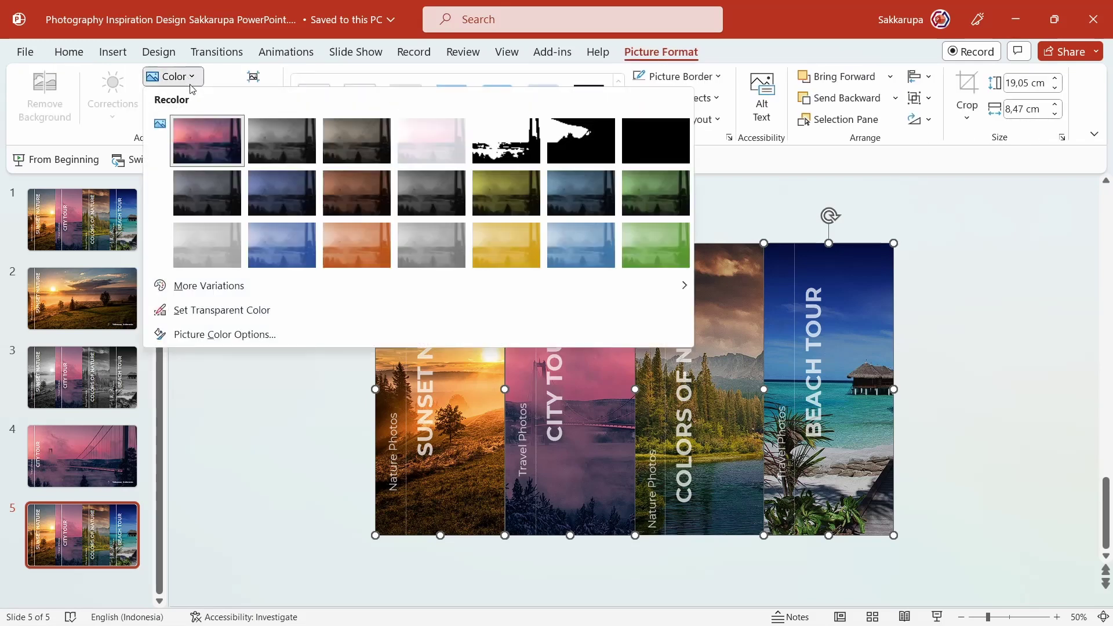
{"action": "left_click", "coordinate": [267, 160]}
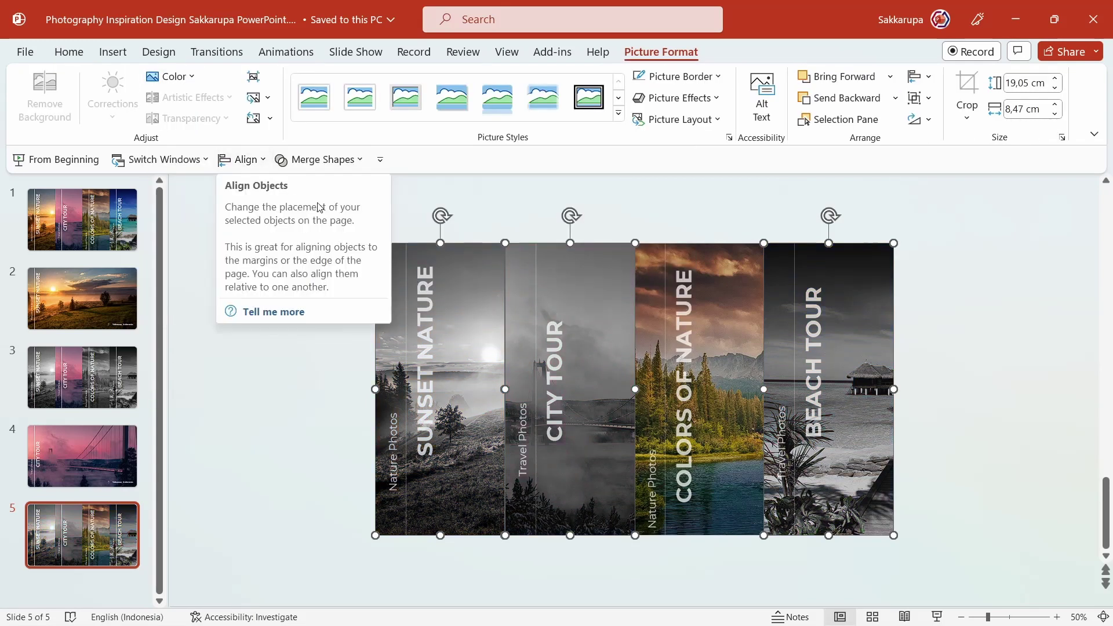
{"action": "left_click", "coordinate": [321, 386]}
Move Sunset Nature and City Tour off the left edge, Beach Tour off the right, and Colors of Nature left
{"action": "left_click_drag", "start_coordinate": [305, 203], "coordinate": [516, 556]}
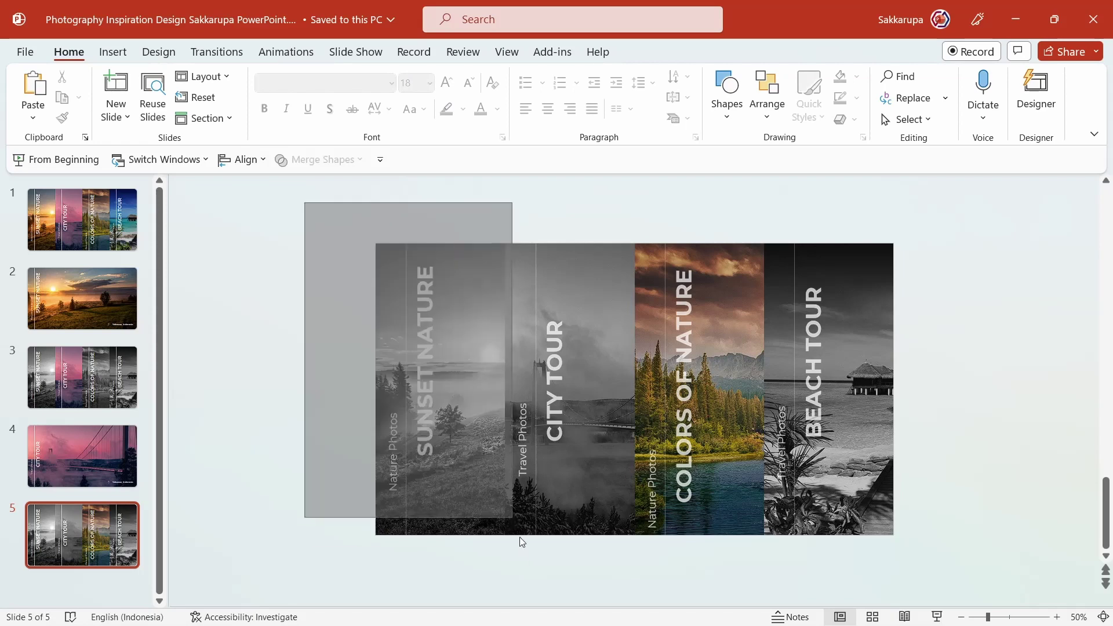
{"action": "mouse_move", "coordinate": [492, 494]}
{"action": "left_mouse_down"}
{"action": "mouse_move", "coordinate": [338, 493]}
{"action": "mouse_move", "coordinate": [351, 494]}
{"action": "left_mouse_up"}
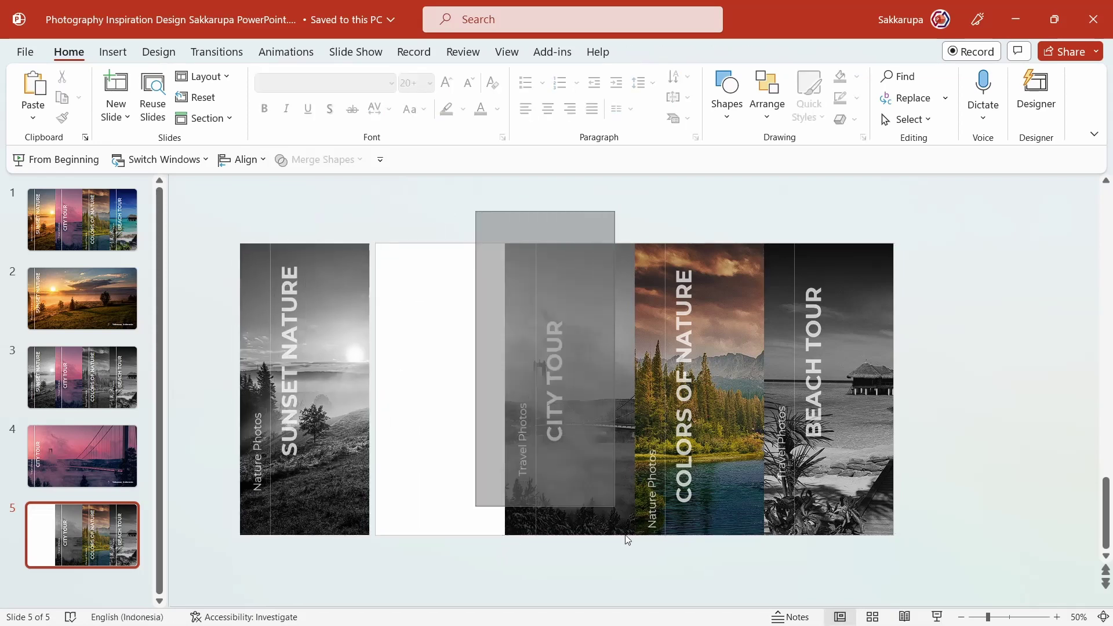
{"action": "left_click_drag", "start_coordinate": [475, 210], "coordinate": [642, 585]}
{"action": "mouse_move", "coordinate": [613, 496]}
{"action": "left_mouse_down"}
{"action": "mouse_move", "coordinate": [330, 502]}
{"action": "mouse_move", "coordinate": [348, 510]}
{"action": "left_mouse_up"}
{"action": "left_click_drag", "start_coordinate": [738, 214], "coordinate": [939, 571]}
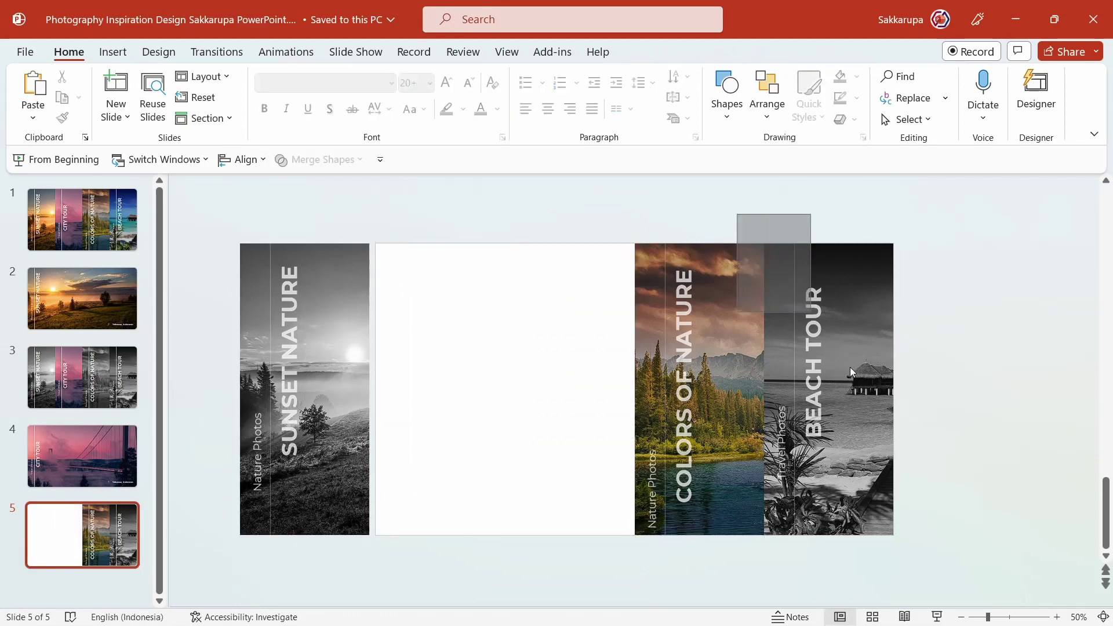
{"action": "left_click_drag", "start_coordinate": [866, 522], "coordinate": [1005, 524]}
{"action": "left_click_drag", "start_coordinate": [607, 229], "coordinate": [778, 552]}
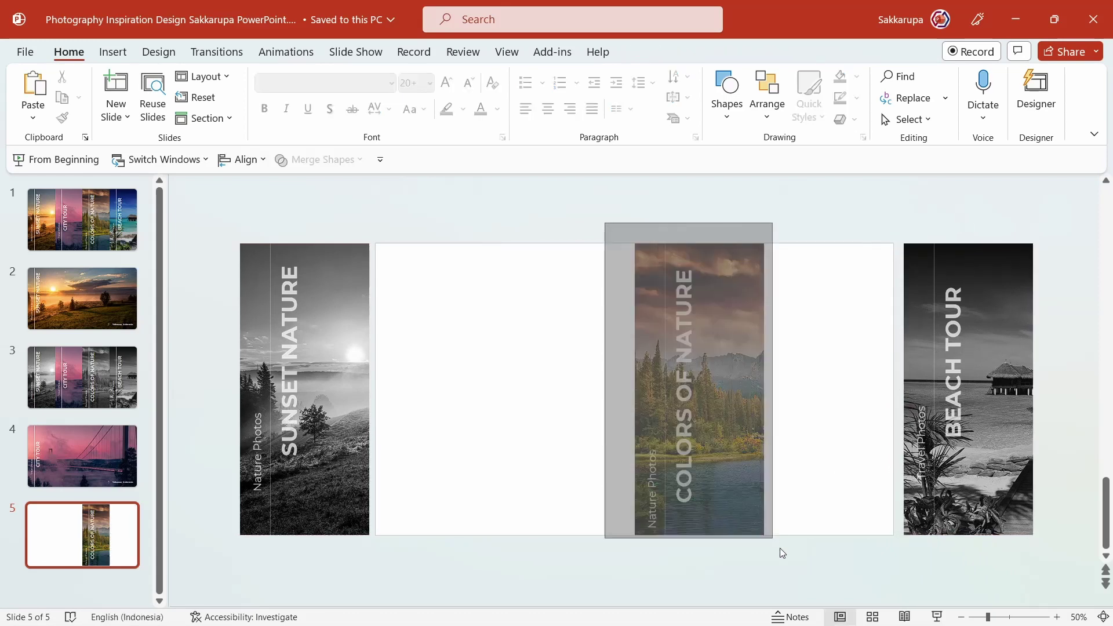
{"action": "left_click_drag", "start_coordinate": [747, 480], "coordinate": [488, 480]}
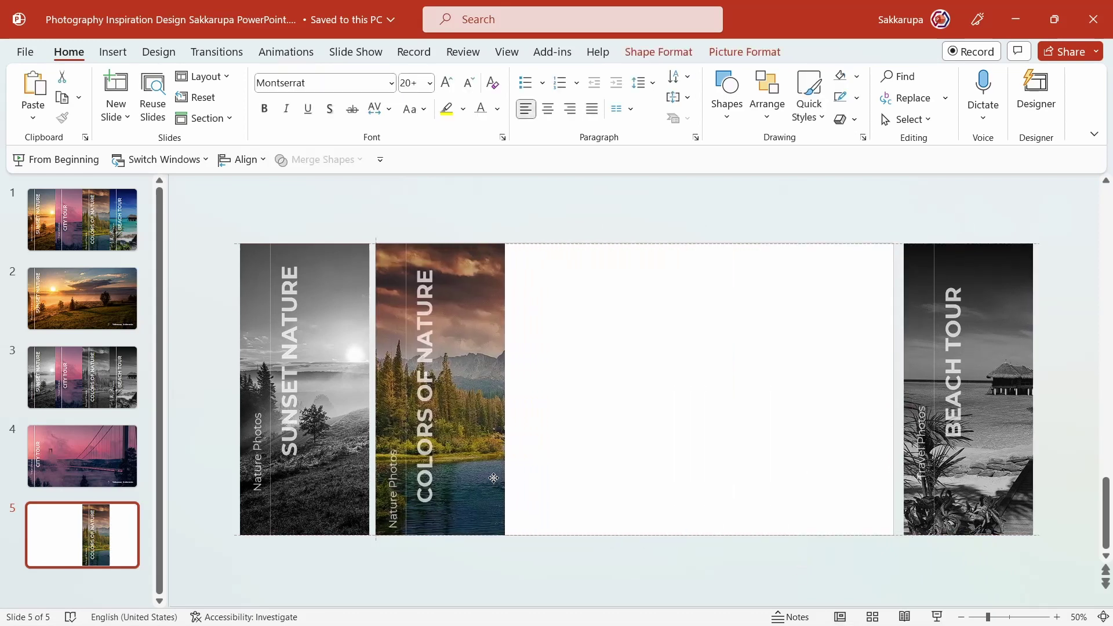
Crop-extend the Colors of Nature photo rightward so the coloured mountain-lake image fills slide 5
{"action": "left_click", "coordinate": [690, 53]}
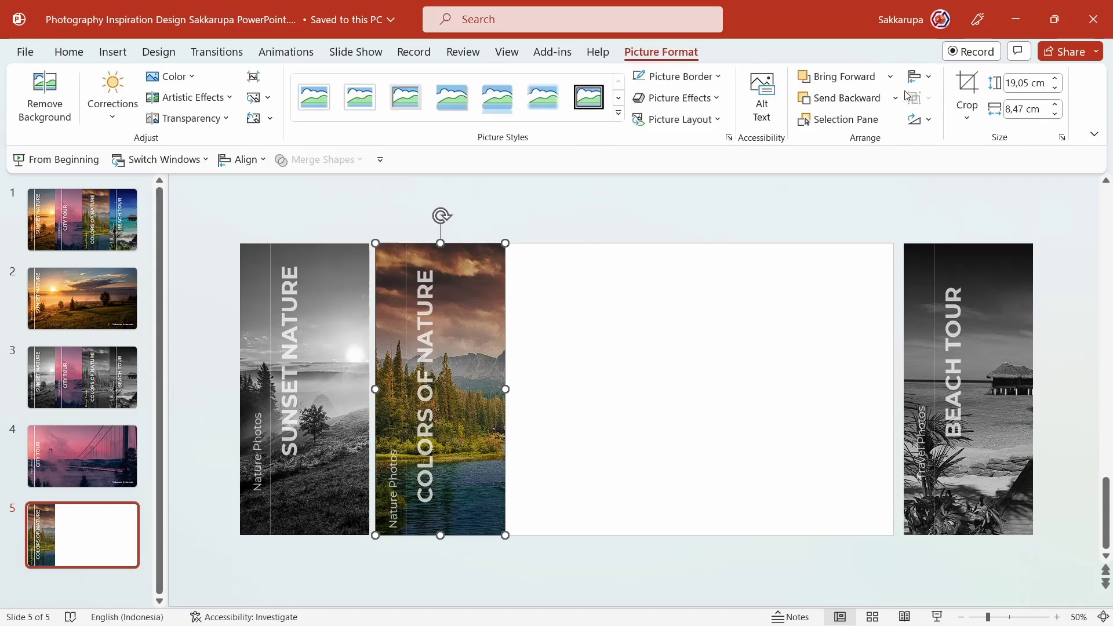
{"action": "left_click", "coordinate": [966, 93]}
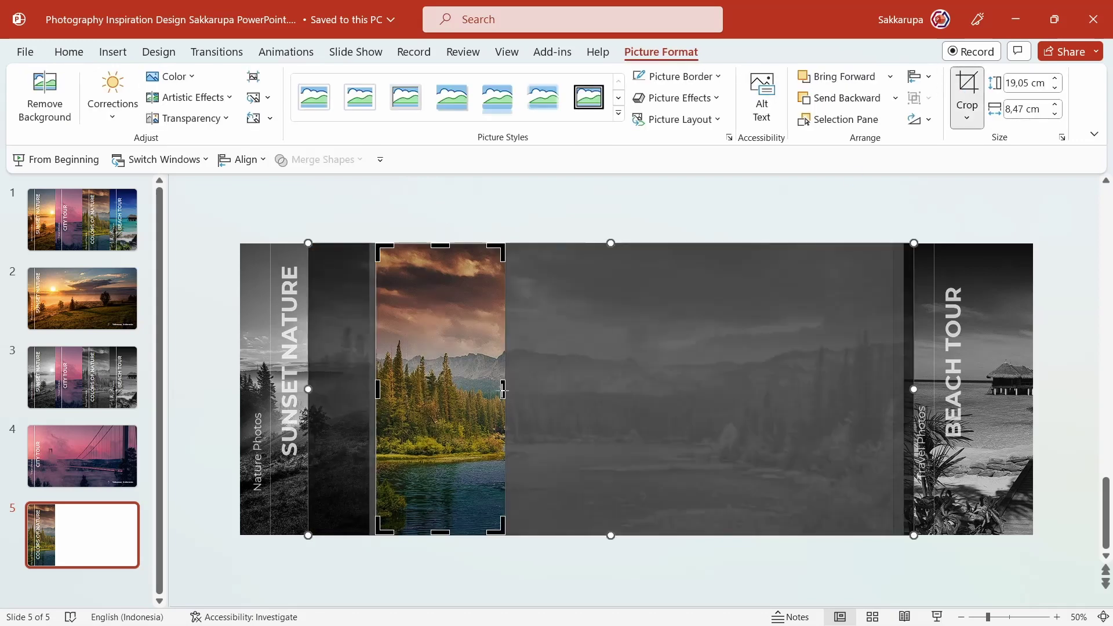
{"action": "left_click_drag", "start_coordinate": [502, 389], "coordinate": [892, 389]}
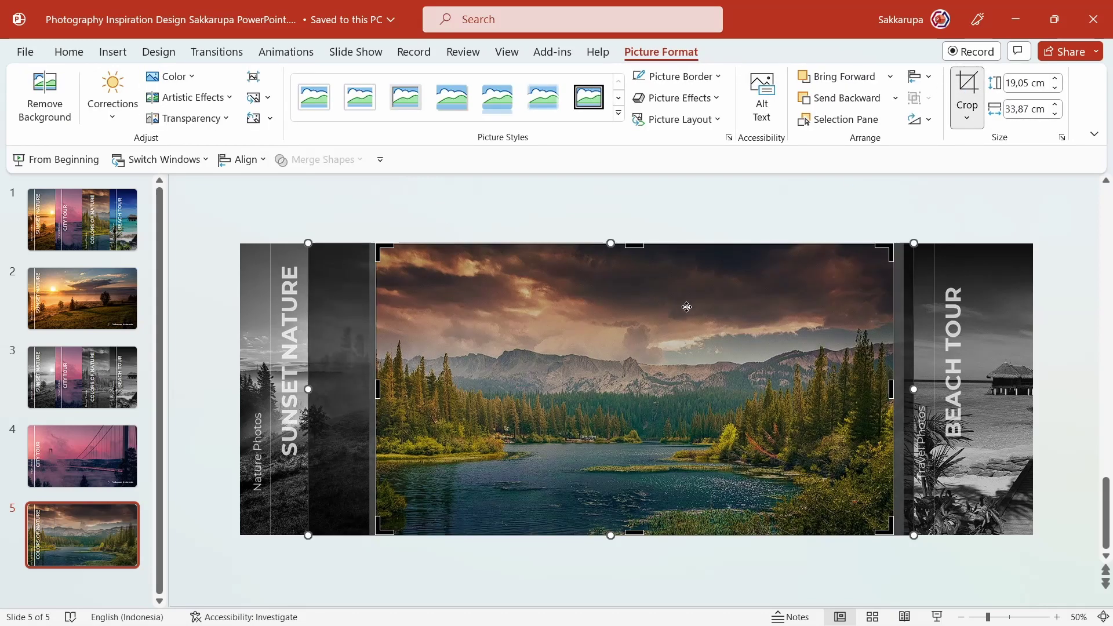
{"action": "key", "text": "Escape"}
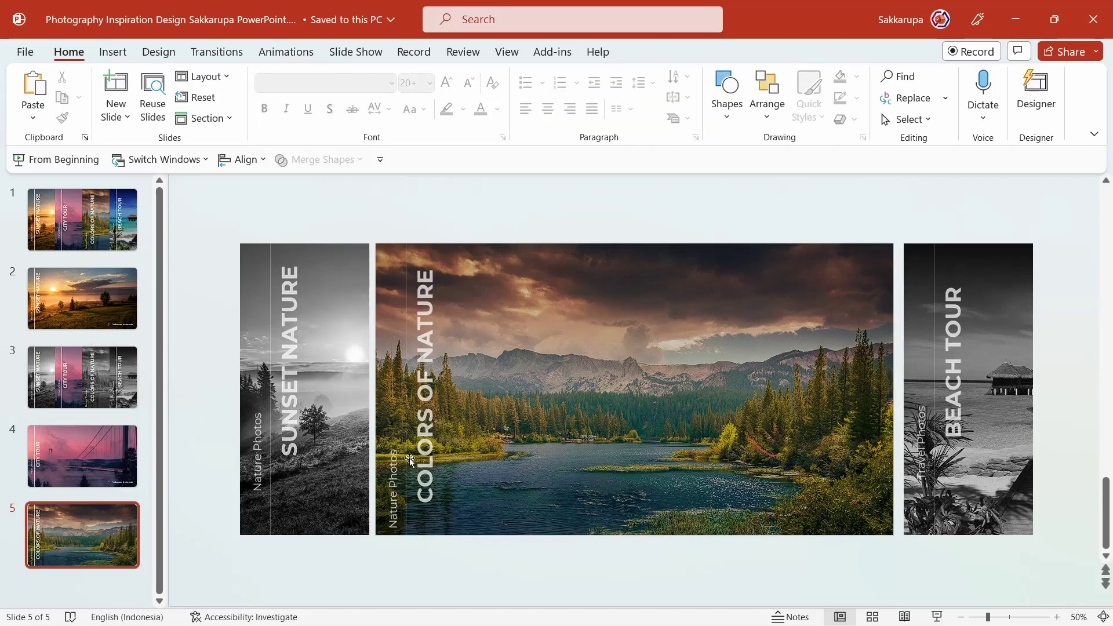
Duplicate slide 1 and move the copy into position 5
{"action": "left_click", "coordinate": [107, 242]}
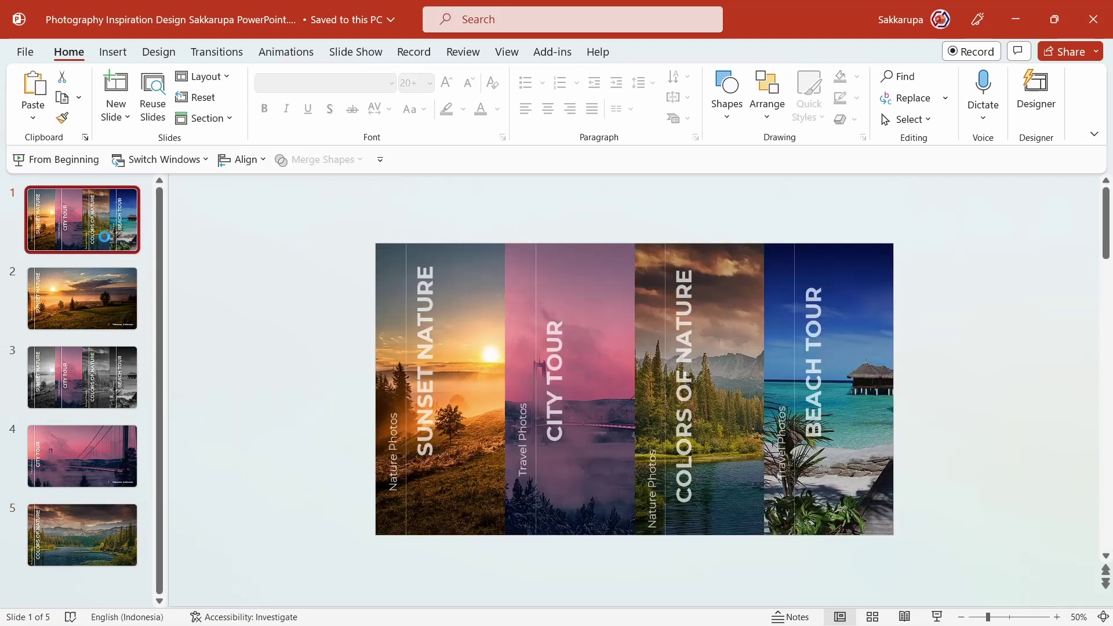
{"action": "key", "text": "ctrl+d"}
{"action": "left_click_drag", "start_coordinate": [112, 318], "coordinate": [110, 563]}
Make the Sunset Nature, City Tour and Beach Tour strips grayscale
{"action": "left_click", "coordinate": [486, 346]}
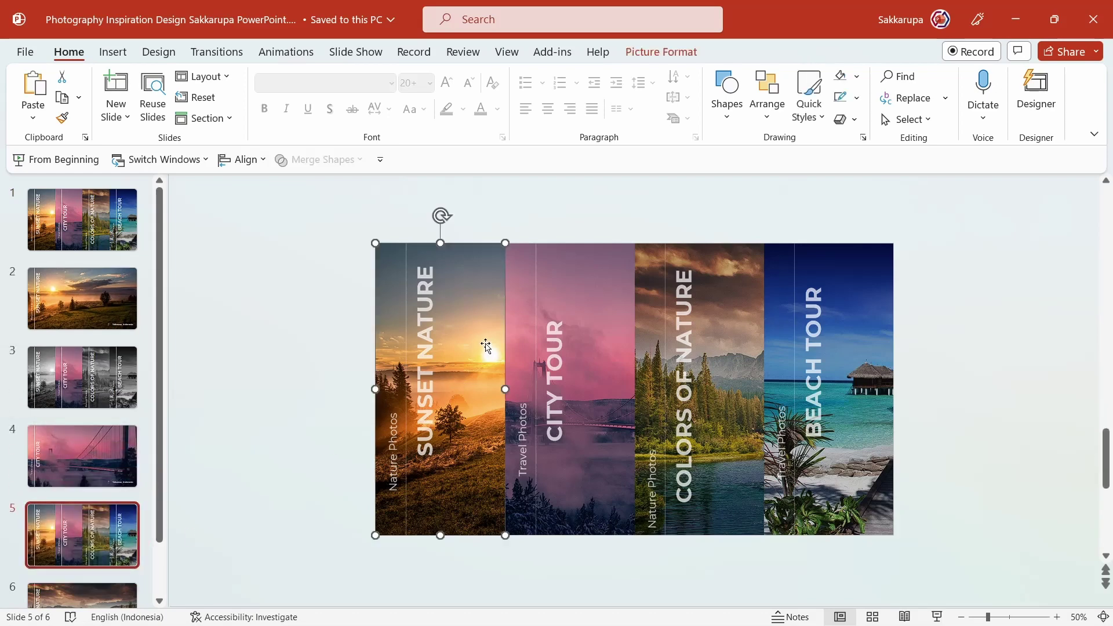
{"action": "left_click", "coordinate": [604, 279], "text": "shift"}
{"action": "left_click", "coordinate": [874, 276], "text": "shift"}
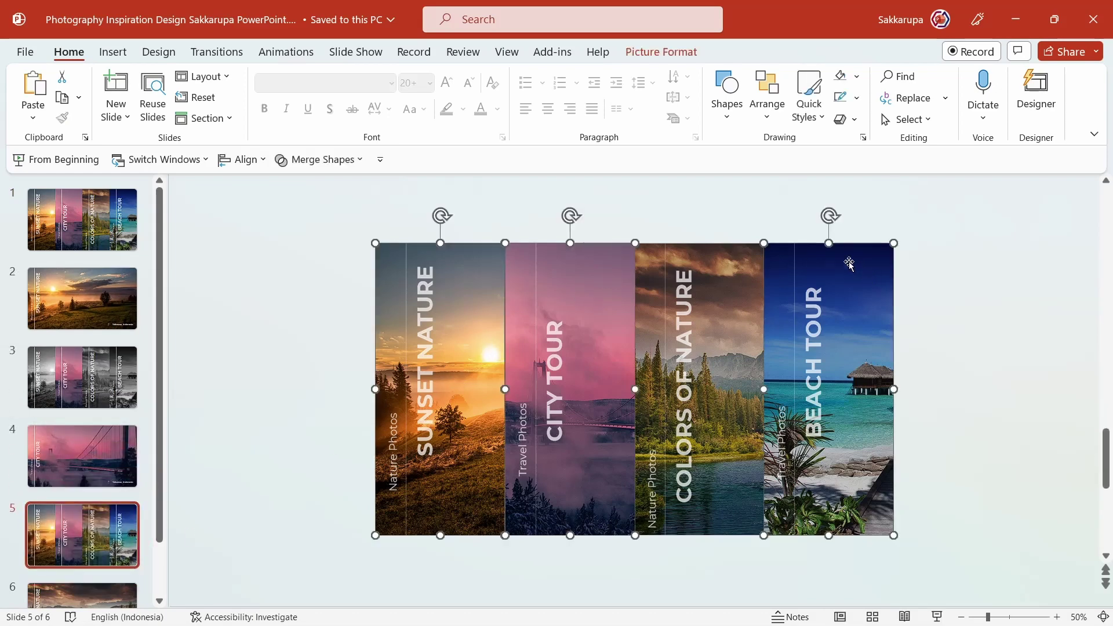
{"action": "left_click", "coordinate": [660, 54]}
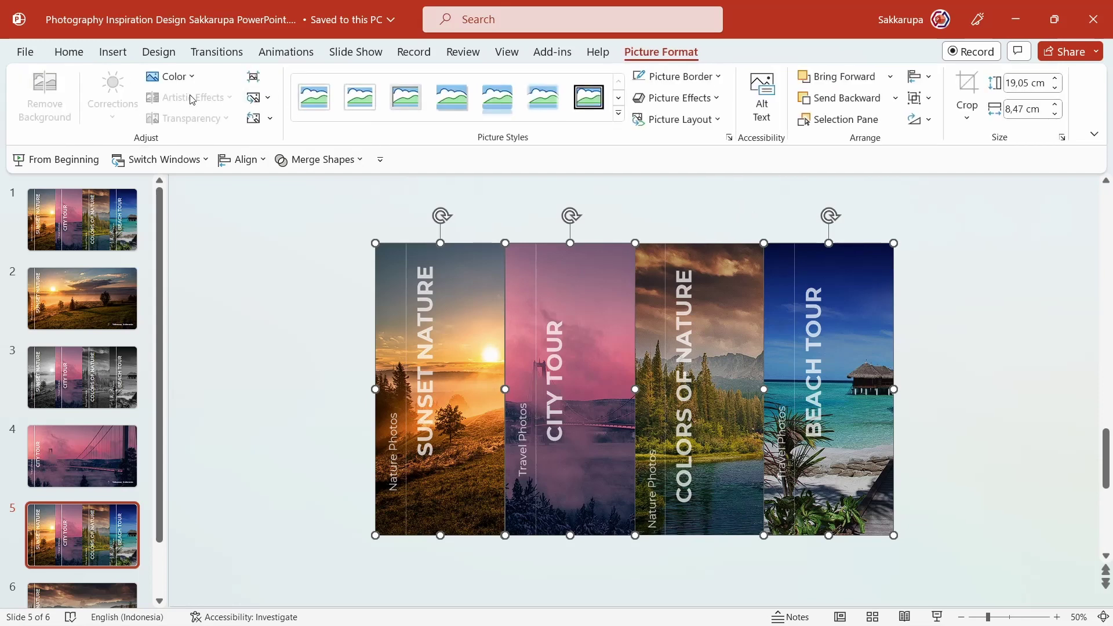
{"action": "left_click", "coordinate": [172, 76]}
{"action": "left_click", "coordinate": [226, 195]}
Deselect the pictures and go to slide 6
{"action": "left_click", "coordinate": [287, 320]}
{"action": "scroll", "coordinate": [87, 493], "scroll_direction": "down", "scroll_amount": 2}
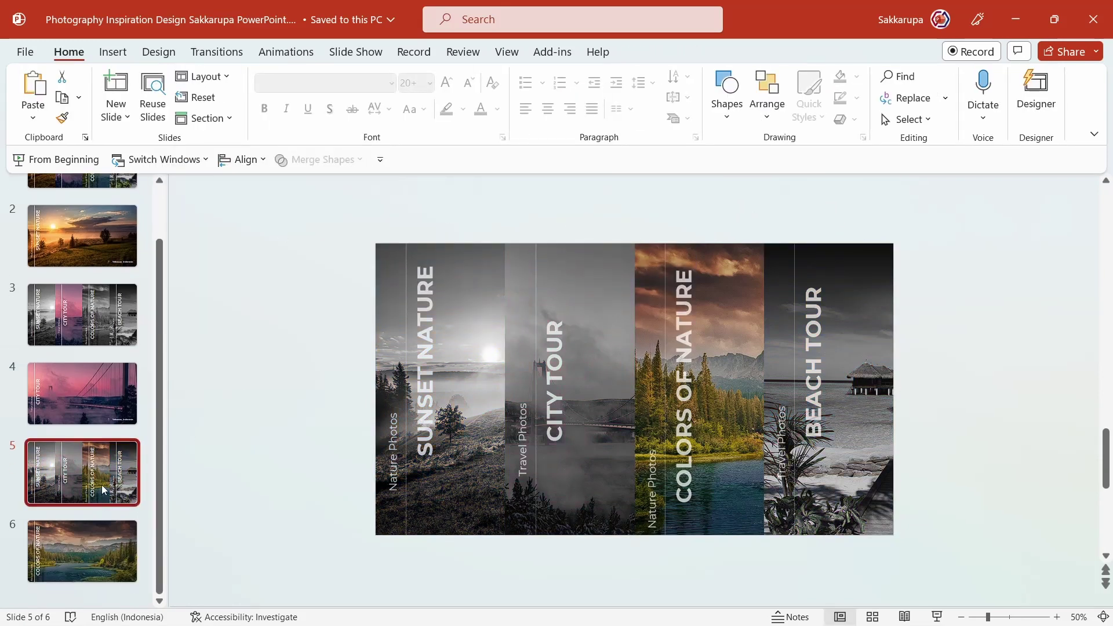
{"action": "left_click", "coordinate": [92, 536]}
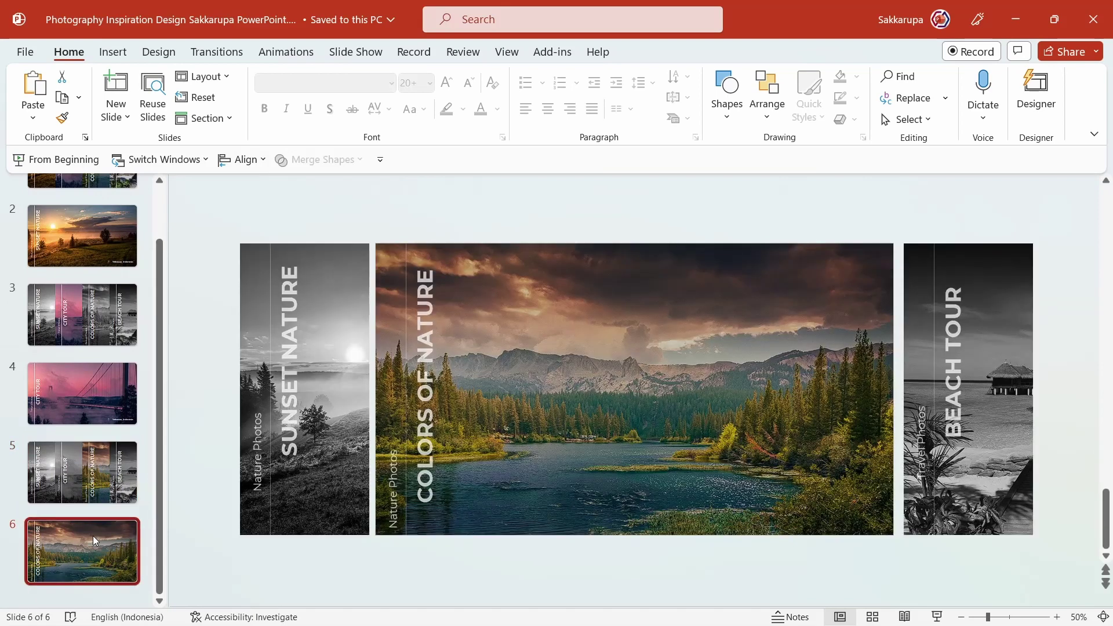
Copy the Makassar, Indonesia location label from slide 4
{"action": "left_click", "coordinate": [78, 405]}
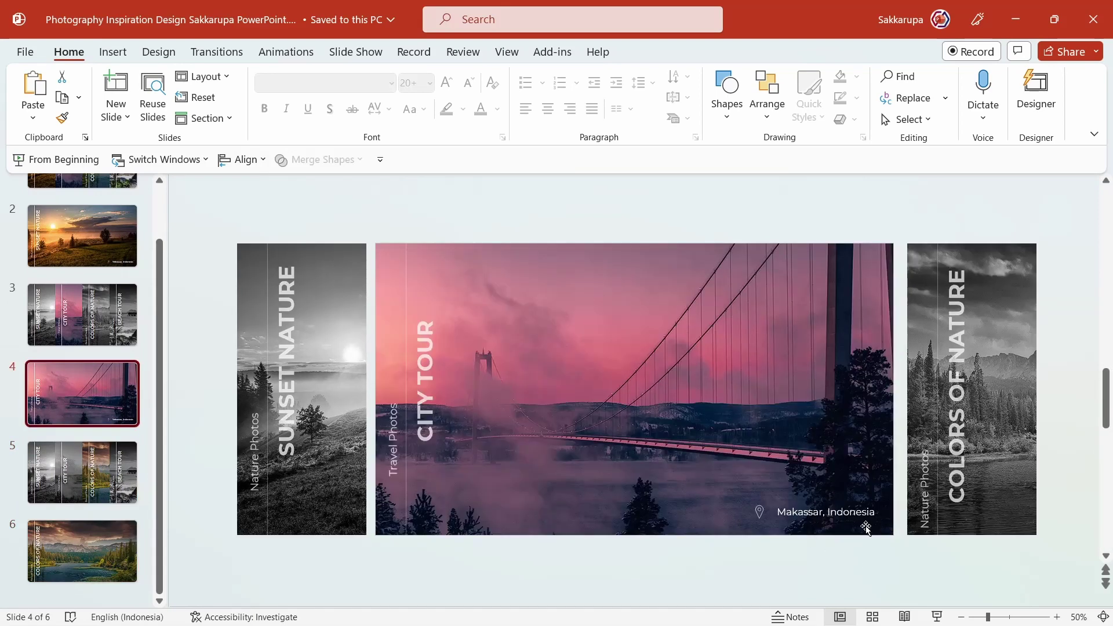
{"action": "left_click", "coordinate": [867, 528]}
{"action": "left_click", "coordinate": [867, 529]}
{"action": "right_click", "coordinate": [866, 529]}
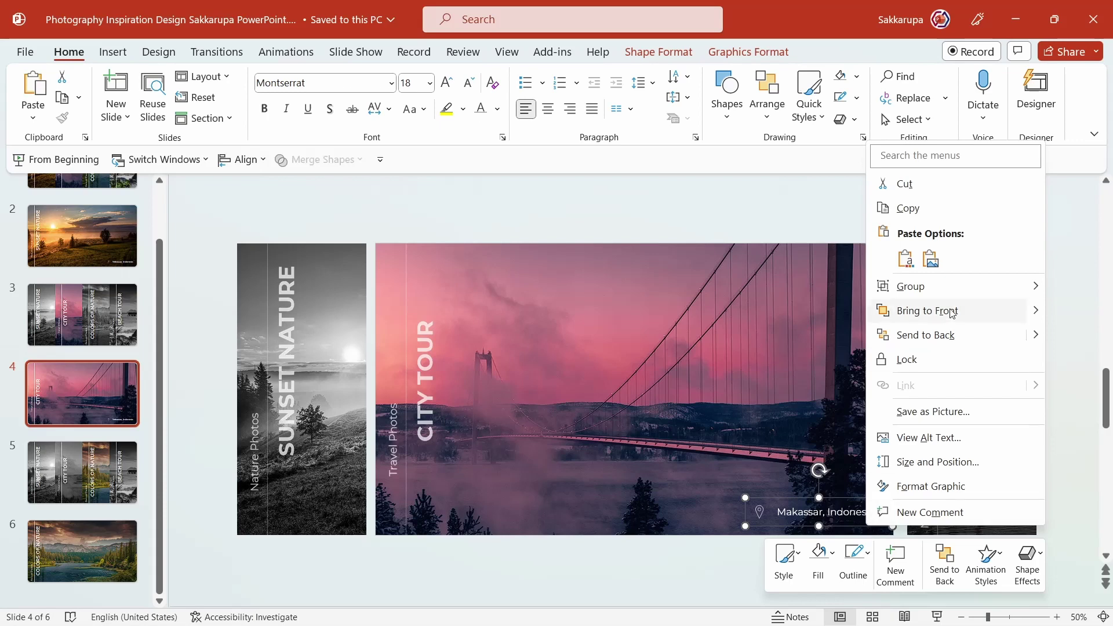
{"action": "key", "text": "Escape"}
Paste the location label onto slide 6, then select the first slide
{"action": "left_click", "coordinate": [58, 531]}
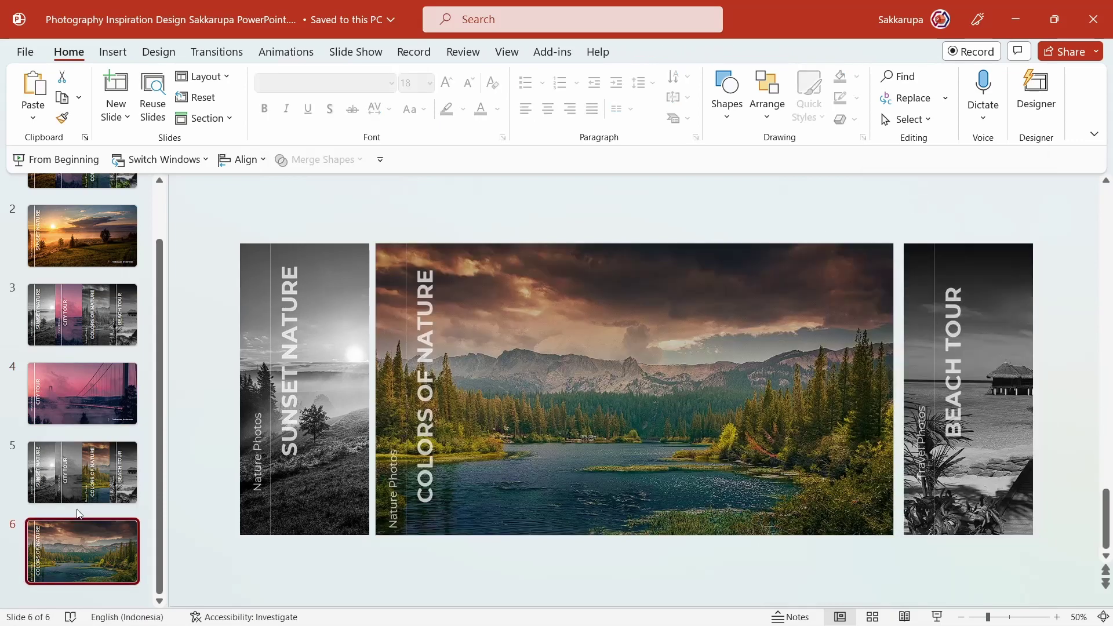
{"action": "key", "text": "ctrl+v"}
{"action": "left_click", "coordinate": [483, 555]}
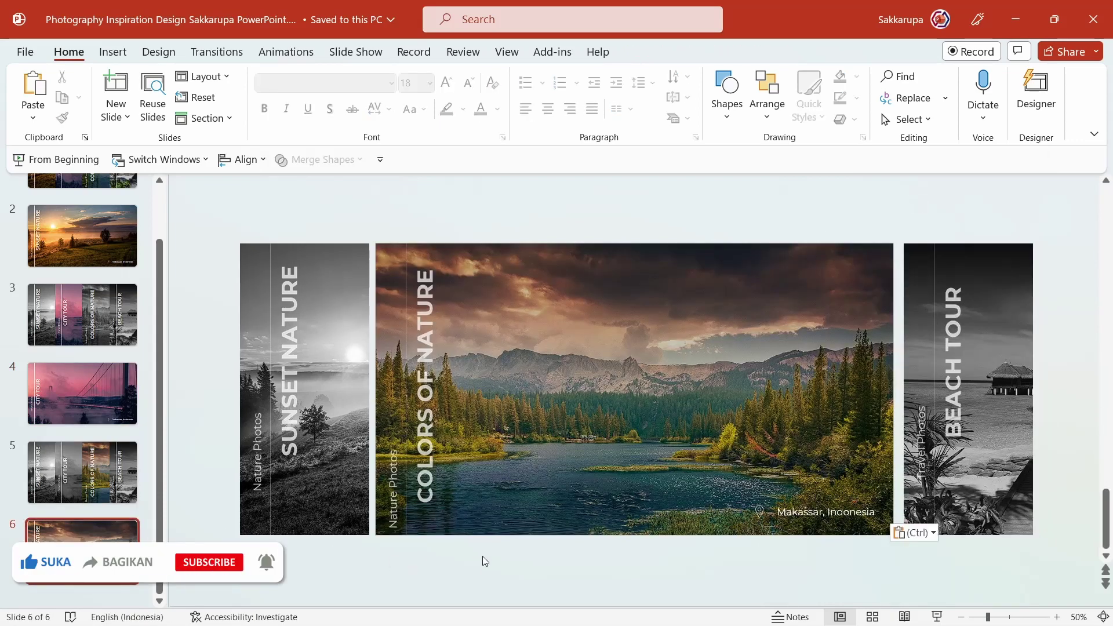
{"action": "scroll", "coordinate": [127, 429], "scroll_direction": "up", "scroll_amount": 2}
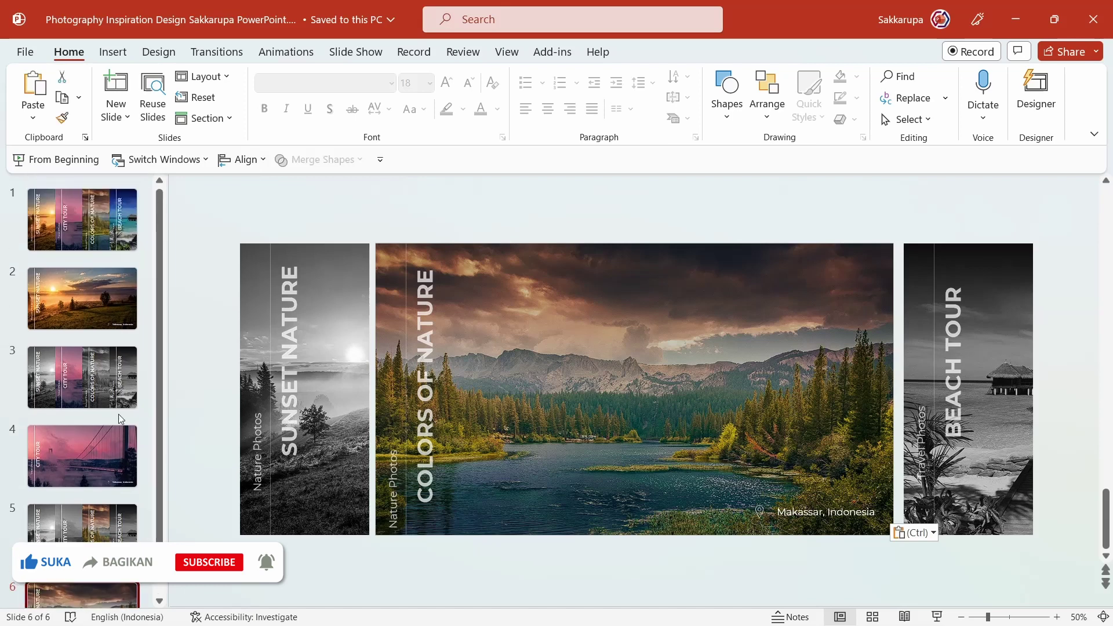
{"action": "left_click", "coordinate": [81, 243]}
Duplicate slide 1 to the end as slide 7 and grayscale every strip except Beach Tour
{"action": "key", "text": "ctrl+d"}
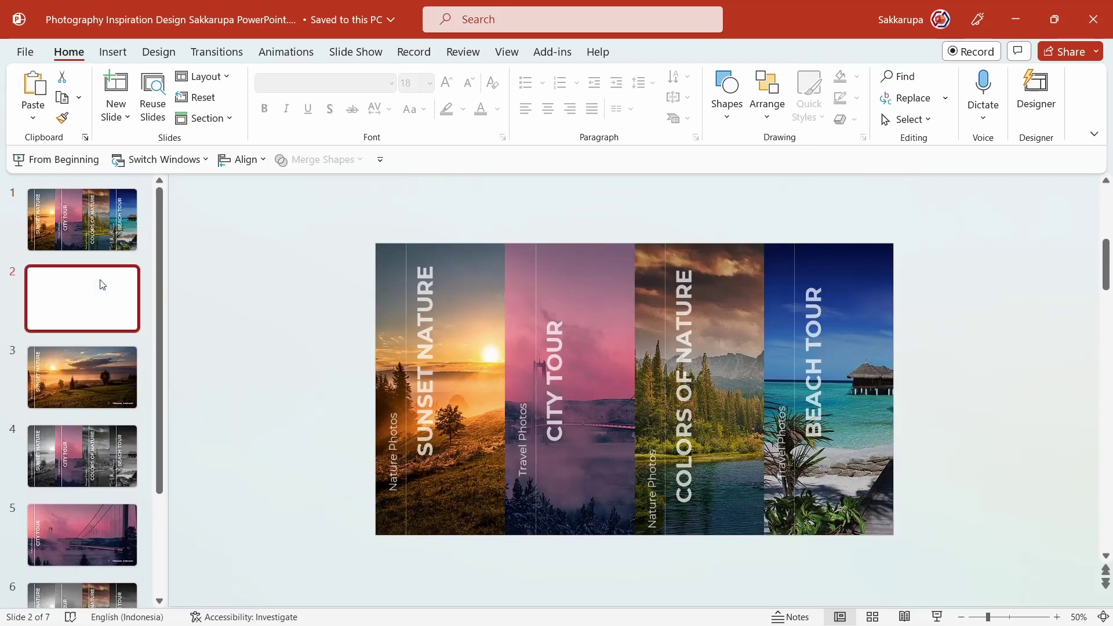
{"action": "mouse_move", "coordinate": [99, 281]}
{"action": "left_mouse_down"}
{"action": "mouse_move", "coordinate": [70, 622]}
{"action": "mouse_move", "coordinate": [101, 528]}
{"action": "left_mouse_up"}
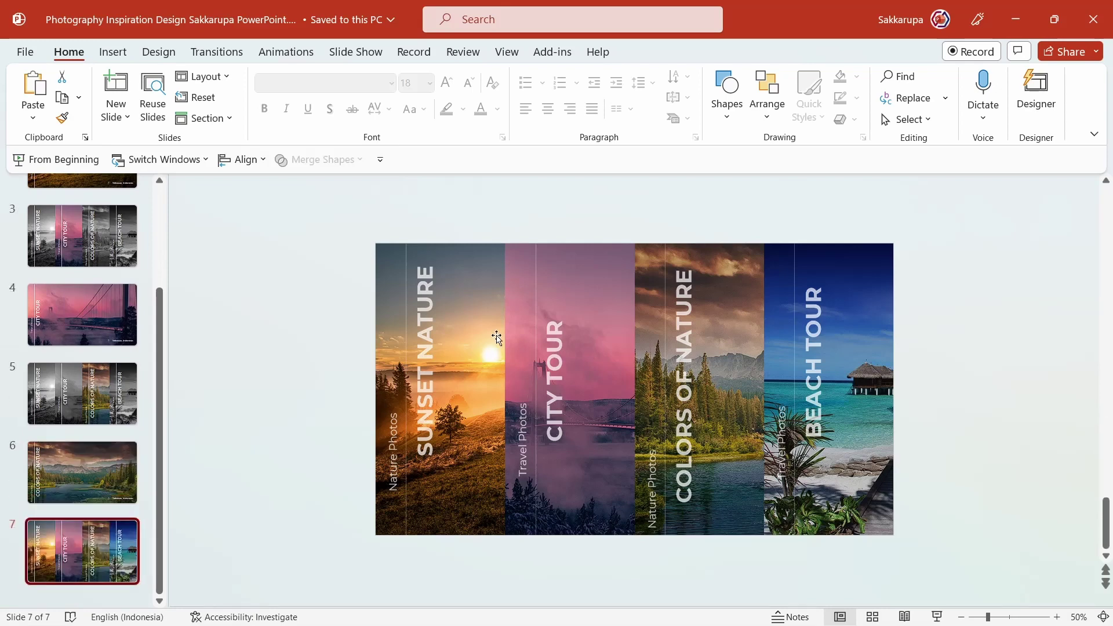
{"action": "left_click", "coordinate": [467, 316]}
{"action": "left_click", "coordinate": [595, 270], "text": "shift"}
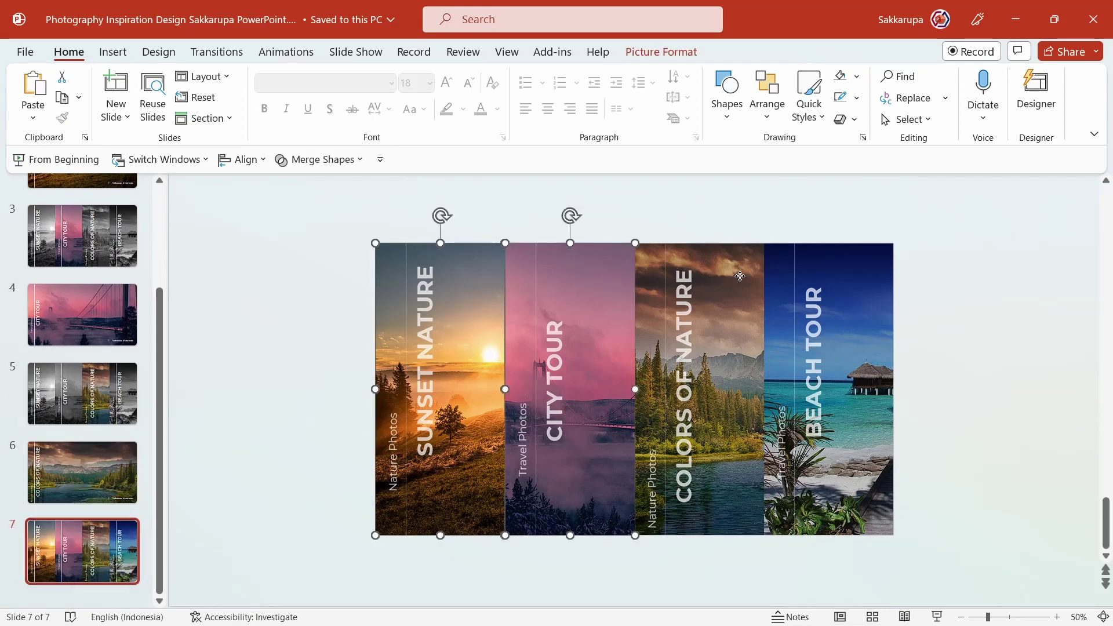
{"action": "left_click", "coordinate": [739, 276], "text": "shift"}
{"action": "left_click", "coordinate": [671, 53]}
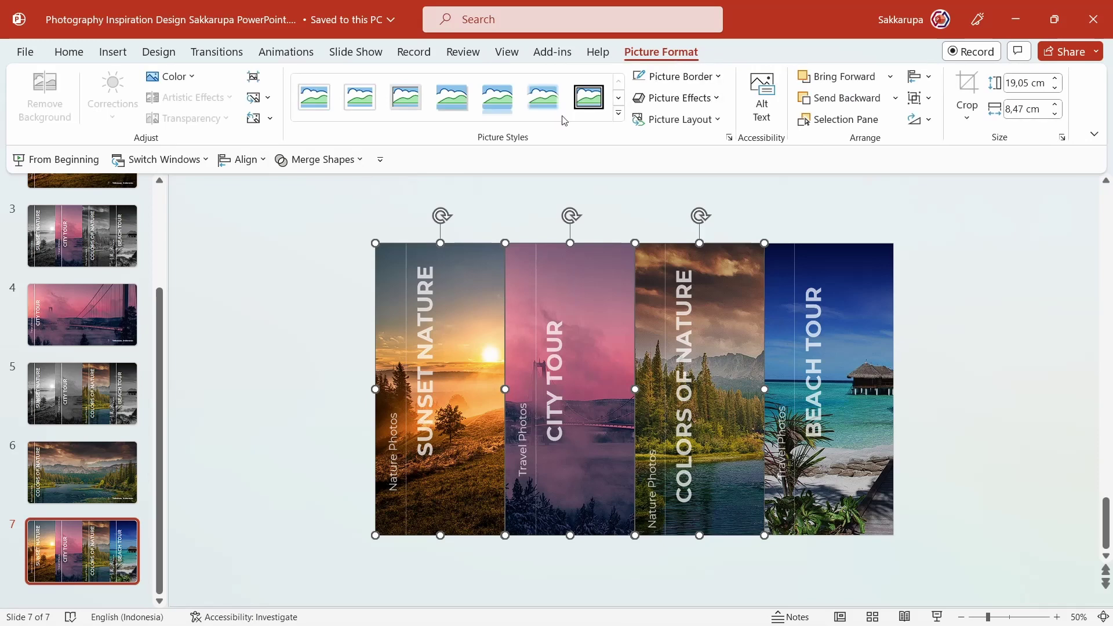
{"action": "left_click", "coordinate": [171, 76]}
{"action": "left_click", "coordinate": [285, 139]}
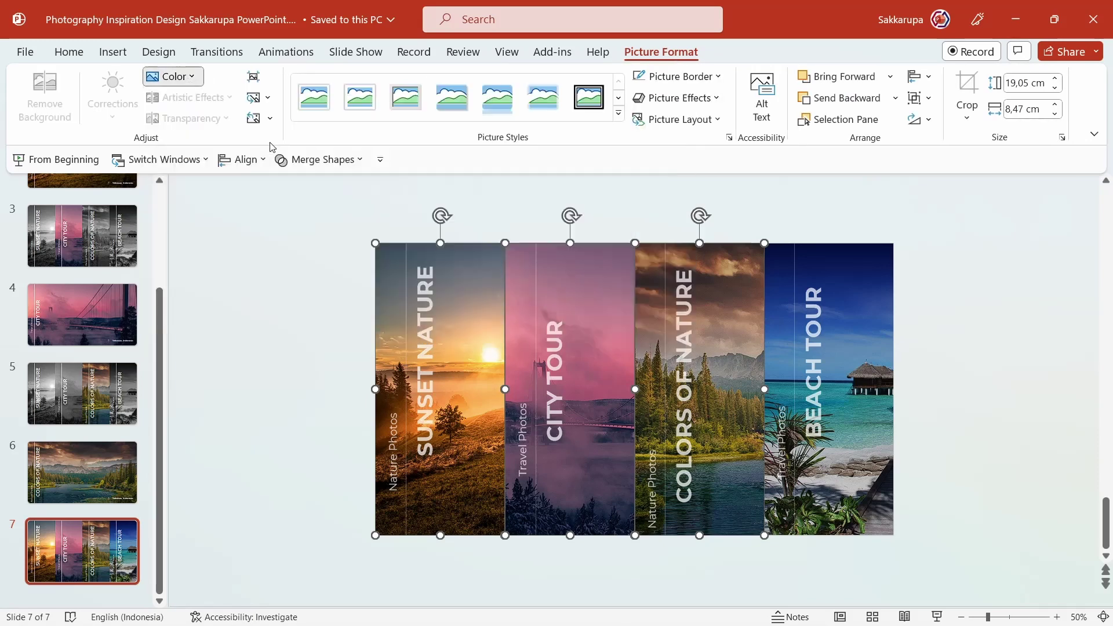
{"action": "left_click", "coordinate": [310, 227]}
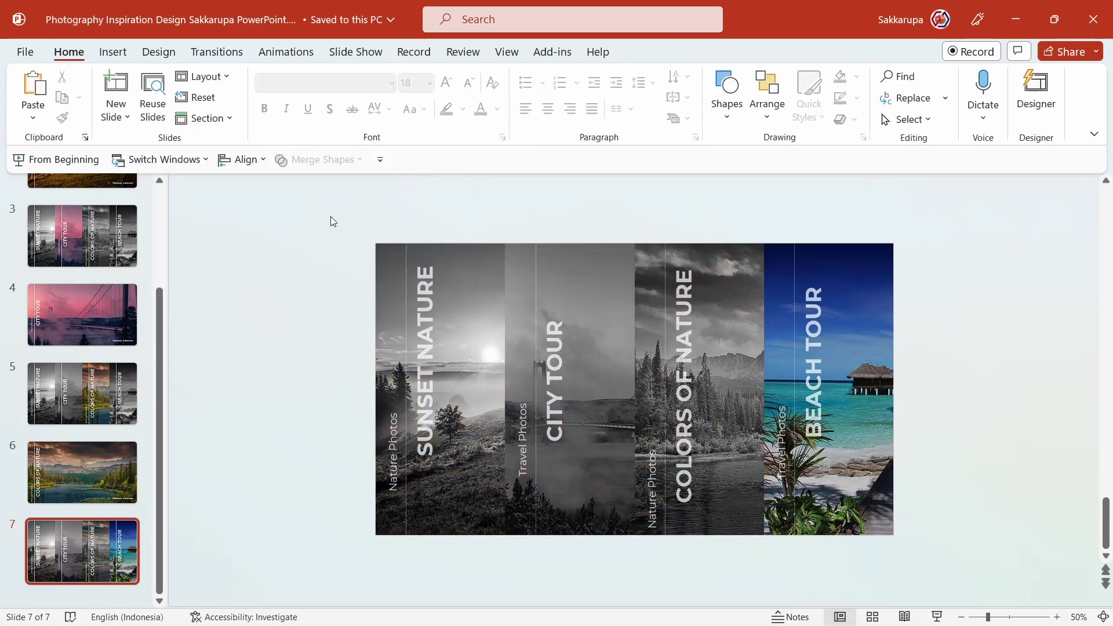
Duplicate slide 7 as slide 8 and shift its Sunset Nature column left off-slide
{"action": "left_click_drag", "start_coordinate": [331, 217], "coordinate": [520, 586]}
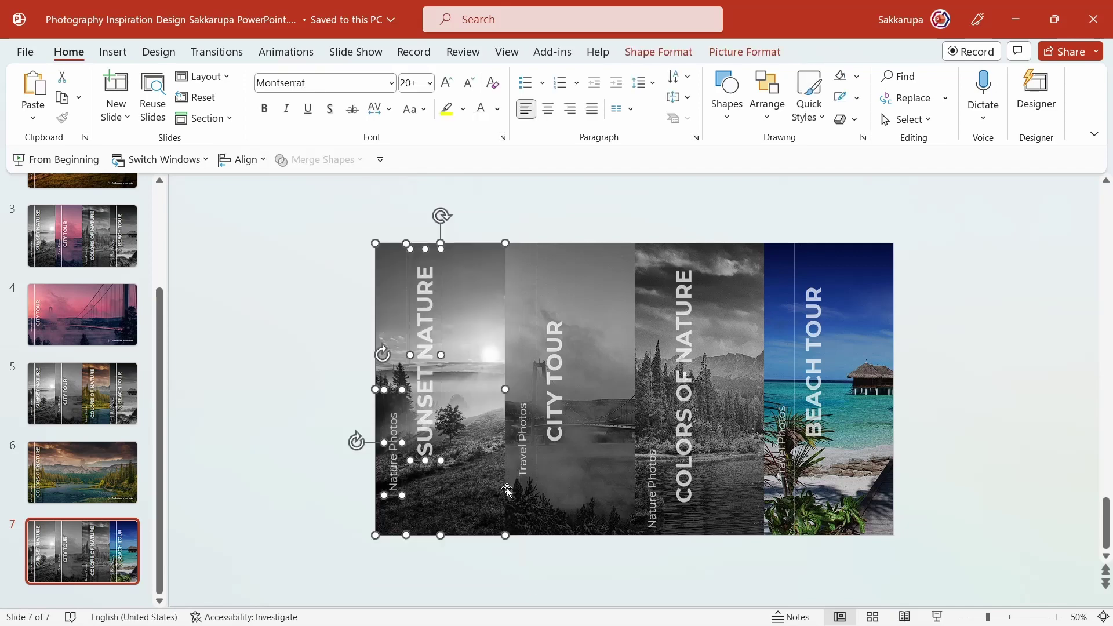
{"action": "left_click_drag", "start_coordinate": [499, 486], "coordinate": [496, 488]}
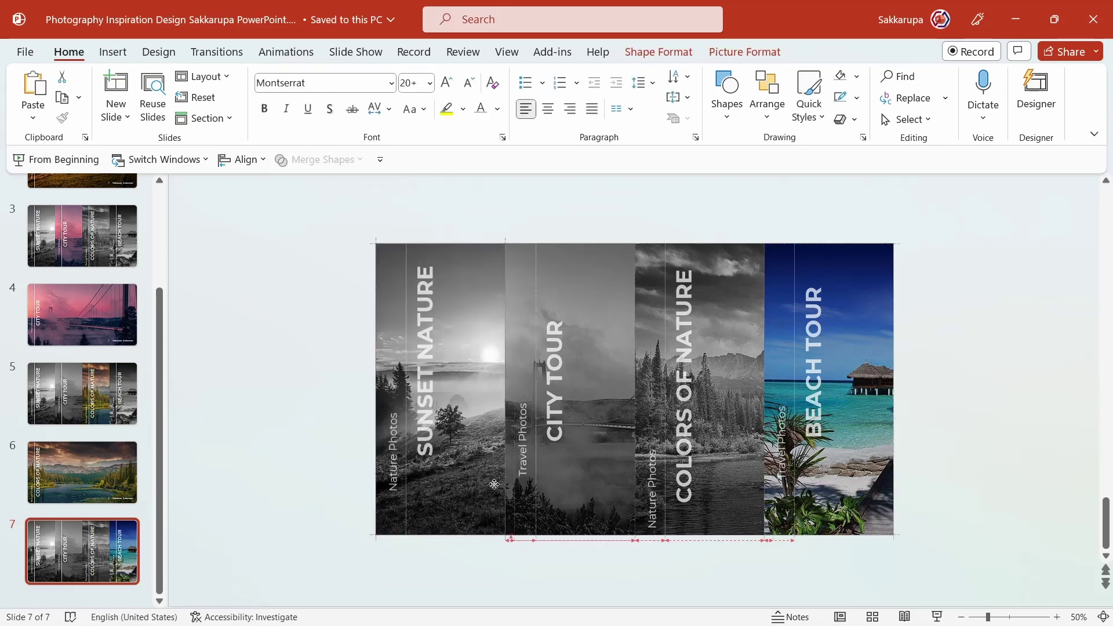
{"action": "left_click", "coordinate": [327, 466]}
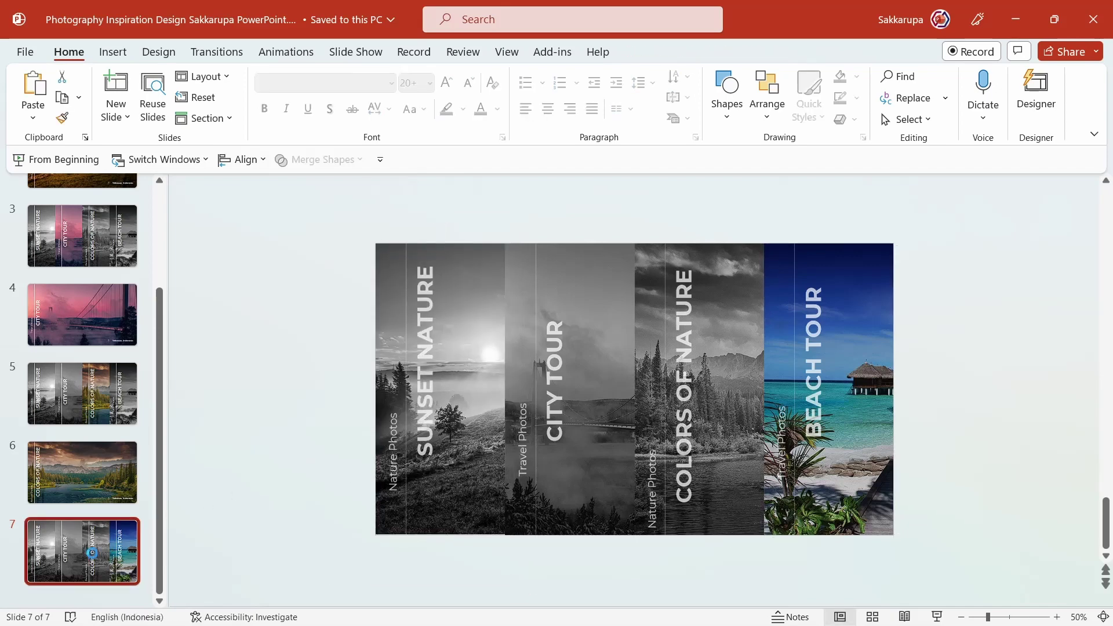
{"action": "key", "text": "ctrl+d"}
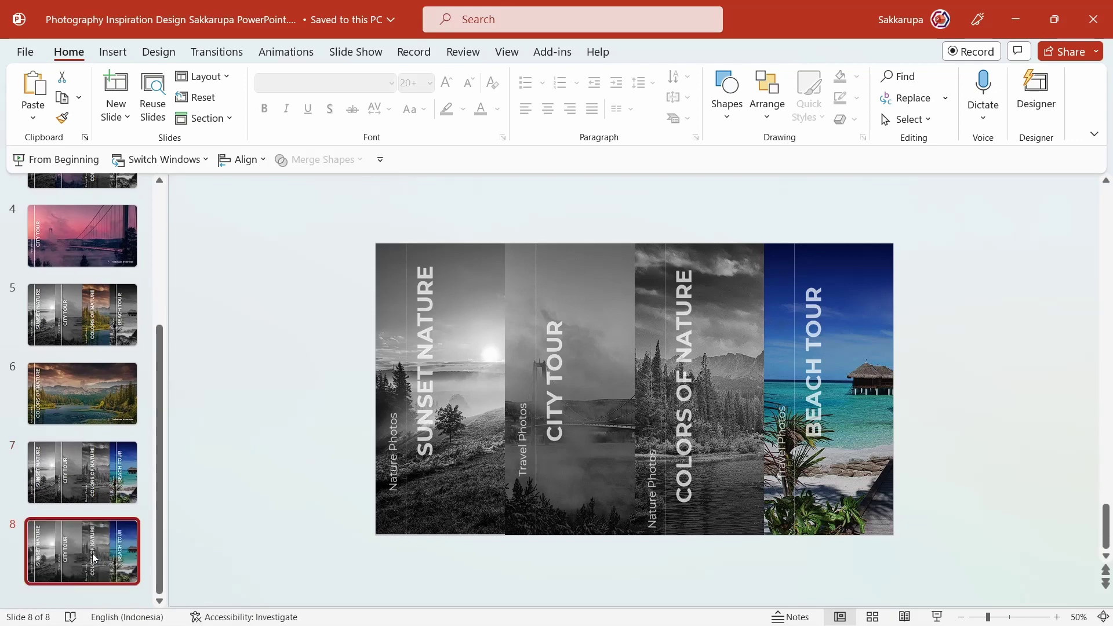
{"action": "left_click_drag", "start_coordinate": [346, 208], "coordinate": [520, 587]}
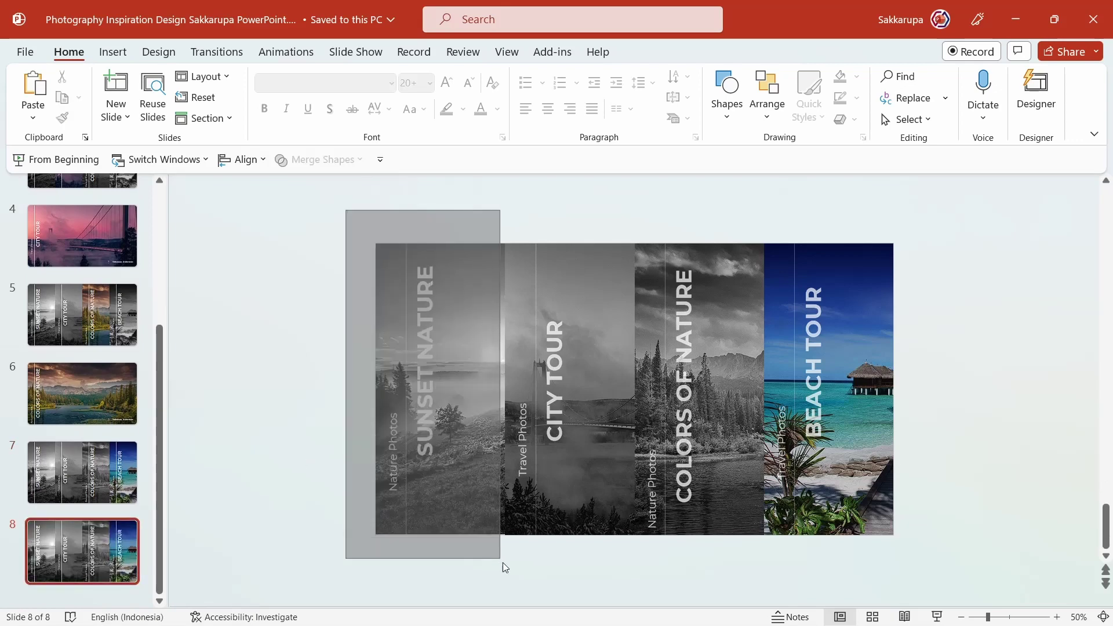
{"action": "left_click_drag", "start_coordinate": [476, 473], "coordinate": [341, 474]}
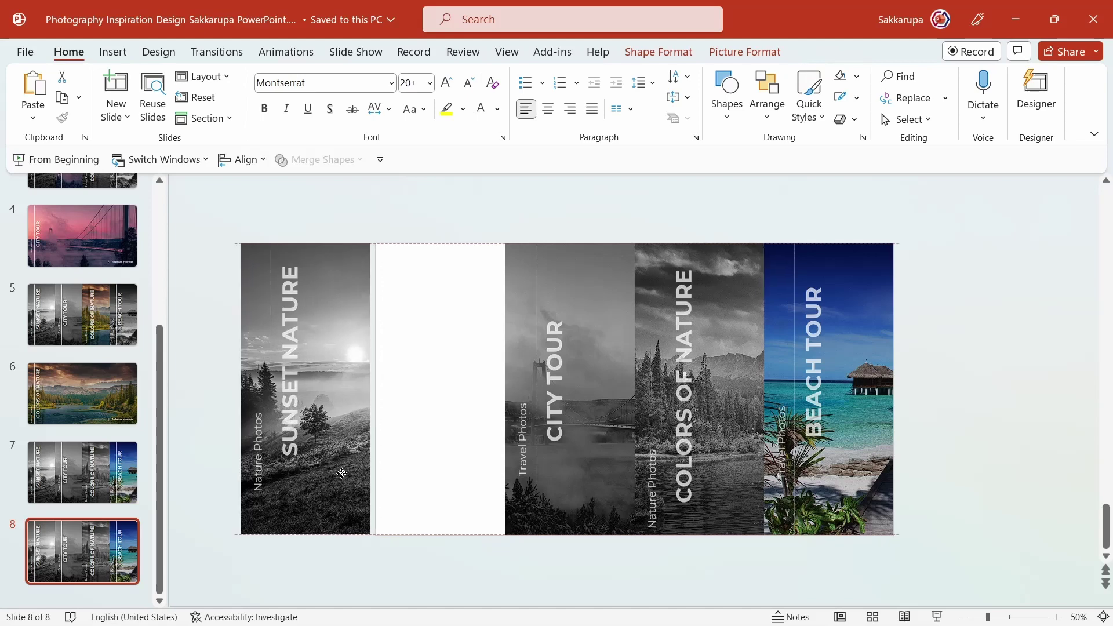
Stack City Tour and Colors of Nature onto Sunset Nature, then move Beach Tour beside it
{"action": "left_click_drag", "start_coordinate": [478, 210], "coordinate": [645, 582]}
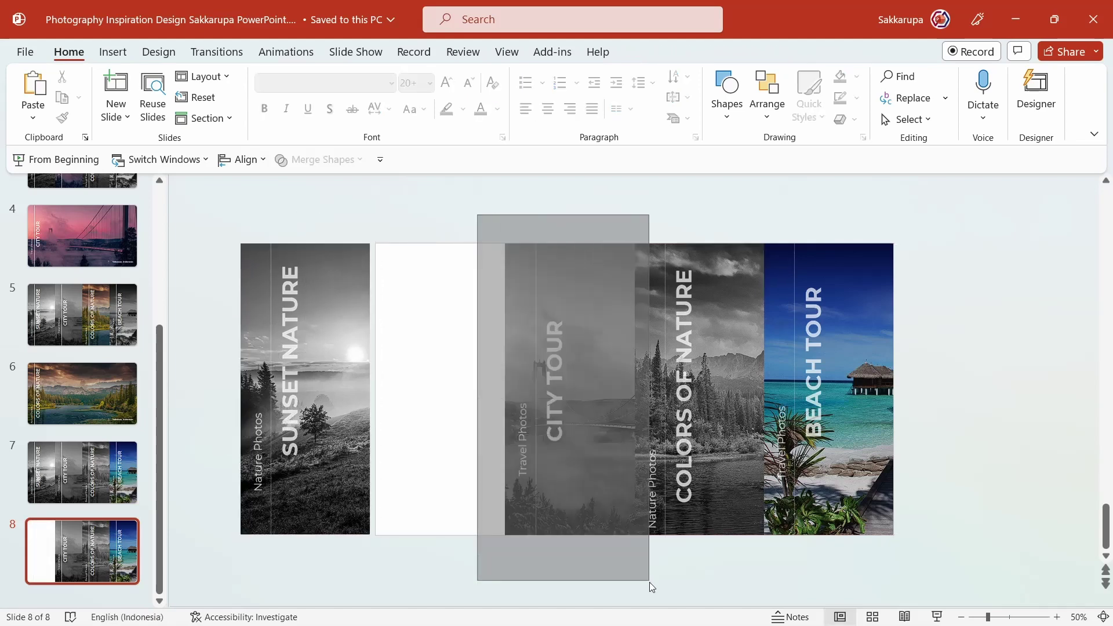
{"action": "left_click_drag", "start_coordinate": [614, 491], "coordinate": [349, 491]}
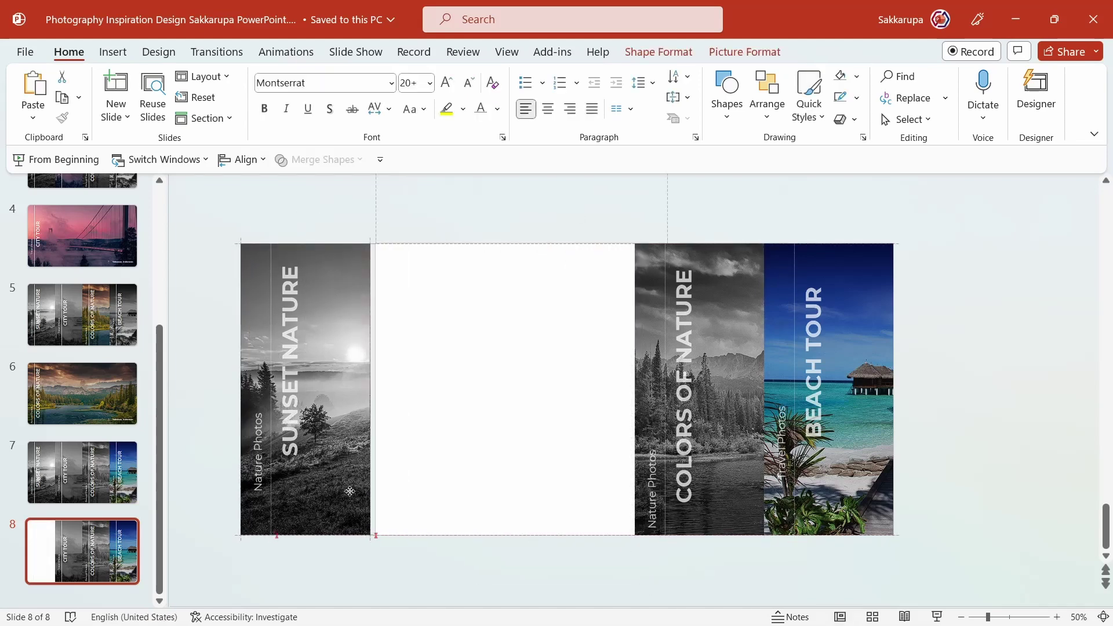
{"action": "left_click_drag", "start_coordinate": [600, 203], "coordinate": [770, 577]}
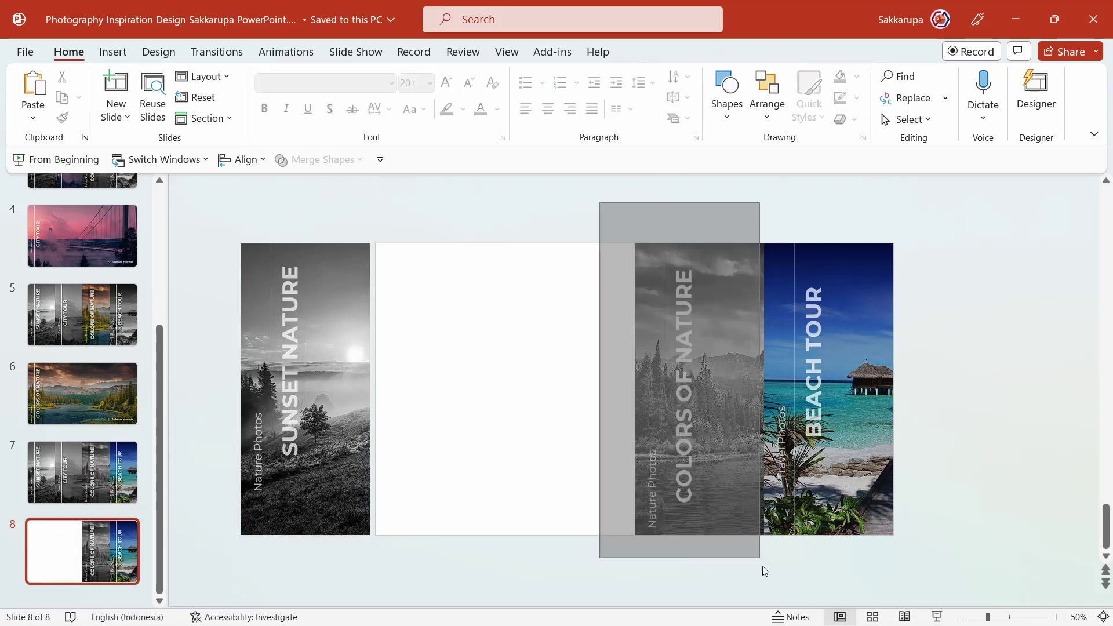
{"action": "left_click_drag", "start_coordinate": [617, 478], "coordinate": [345, 479]}
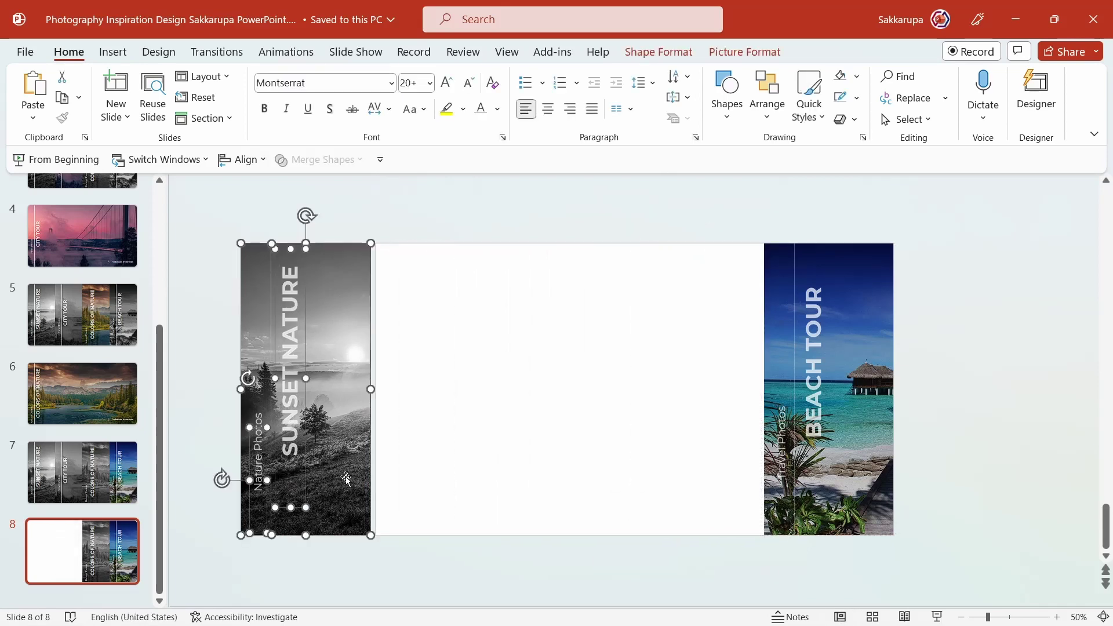
{"action": "left_click", "coordinate": [409, 438]}
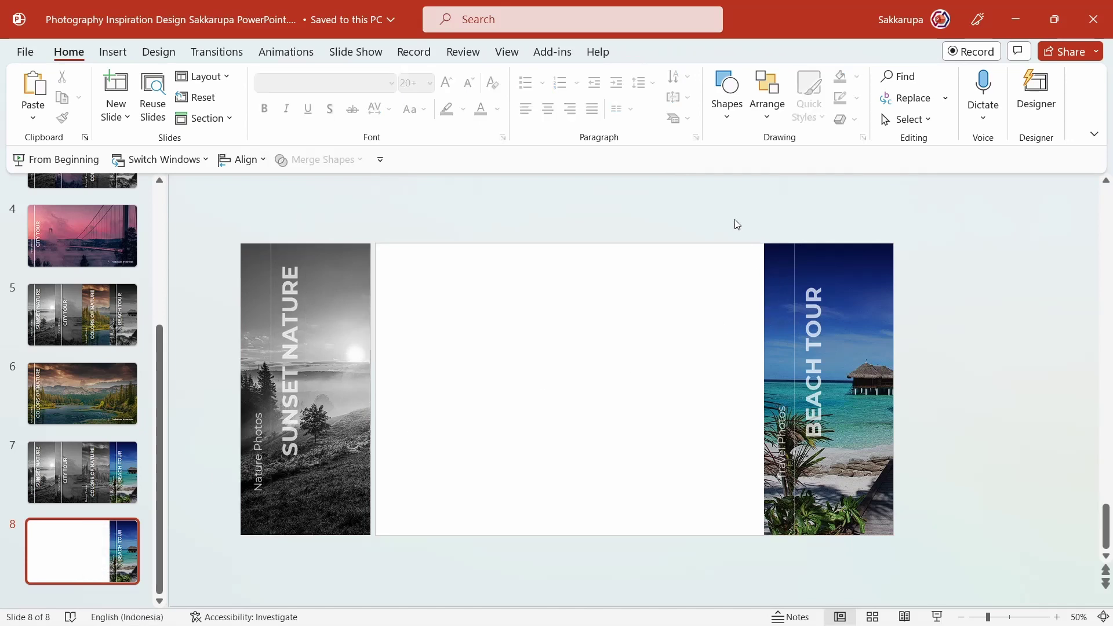
{"action": "left_click_drag", "start_coordinate": [729, 206], "coordinate": [922, 604]}
{"action": "left_click_drag", "start_coordinate": [868, 506], "coordinate": [500, 496]}
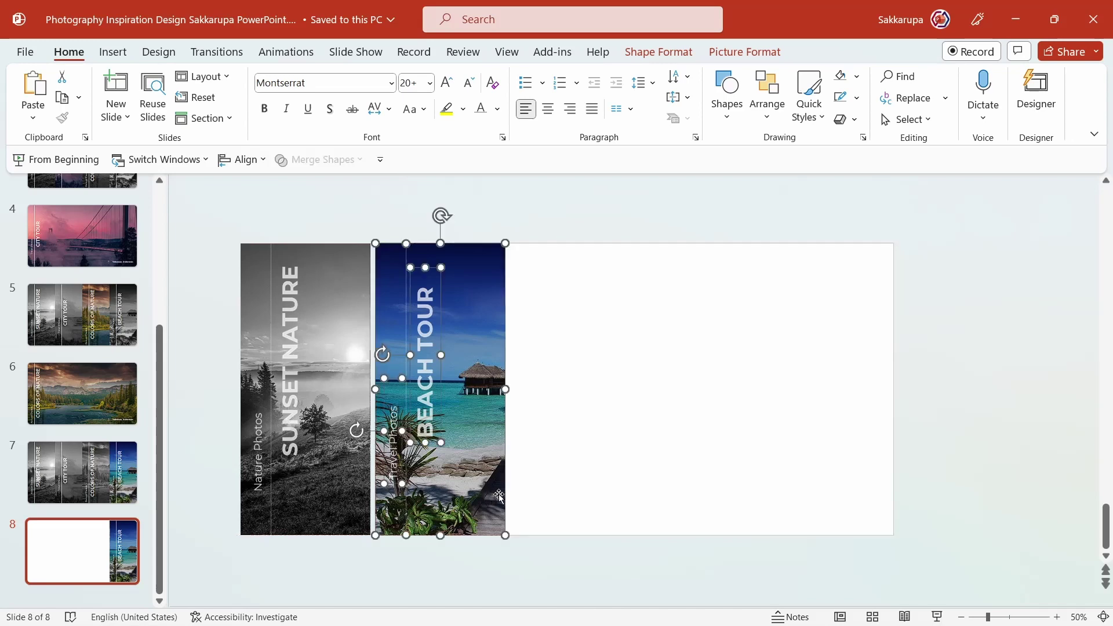
Crop-extend the Beach Tour photo to the right edge, enlarging and repositioning the beach image
{"action": "left_click", "coordinate": [500, 497]}
{"action": "left_click", "coordinate": [661, 52]}
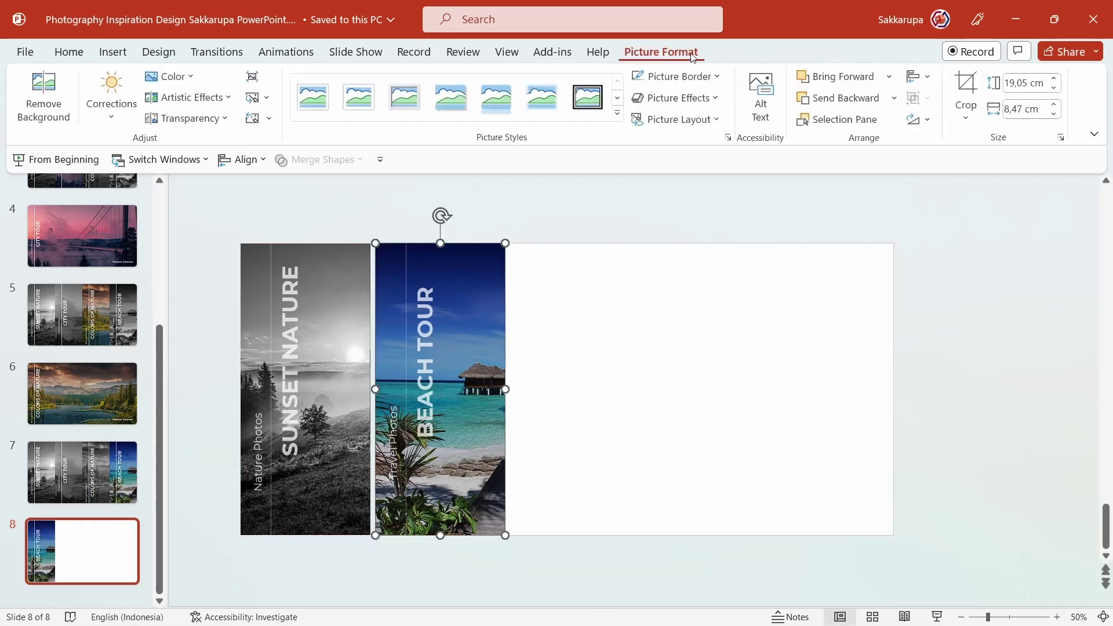
{"action": "left_click", "coordinate": [967, 92]}
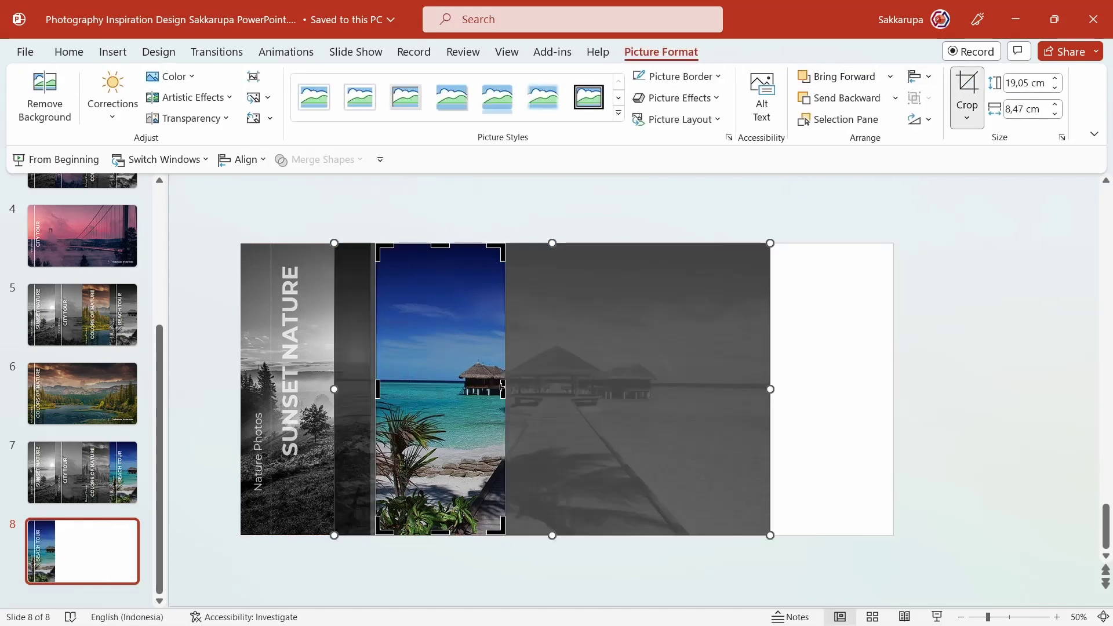
{"action": "left_click_drag", "start_coordinate": [503, 387], "coordinate": [898, 433]}
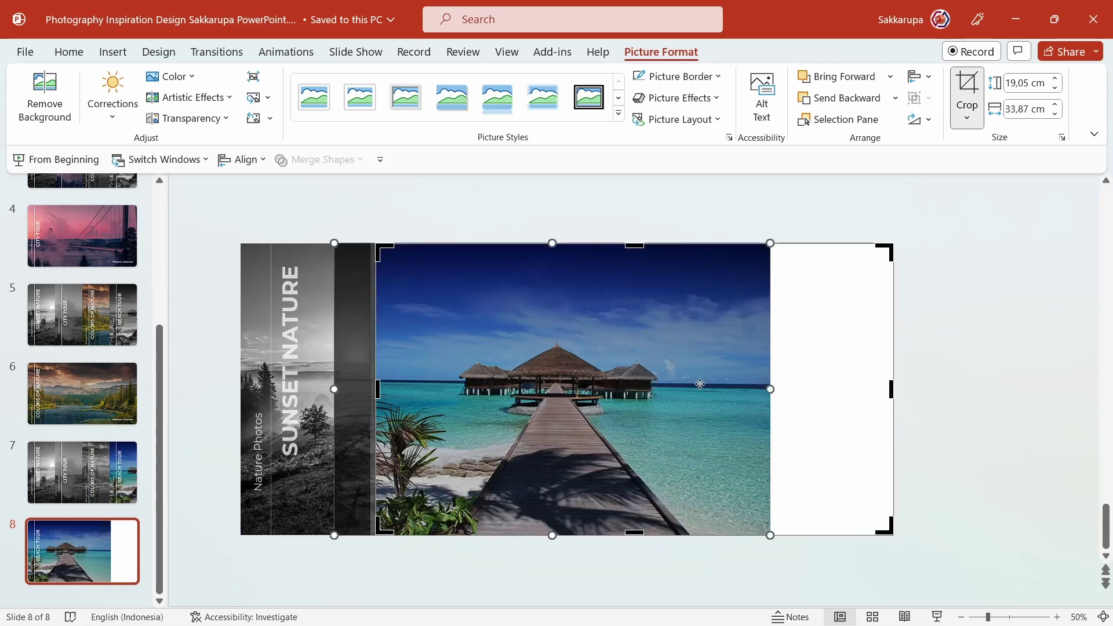
{"action": "mouse_move", "coordinate": [769, 534]}
{"action": "left_mouse_down"}
{"action": "mouse_move", "coordinate": [847, 592]}
{"action": "mouse_move", "coordinate": [837, 580]}
{"action": "left_mouse_up"}
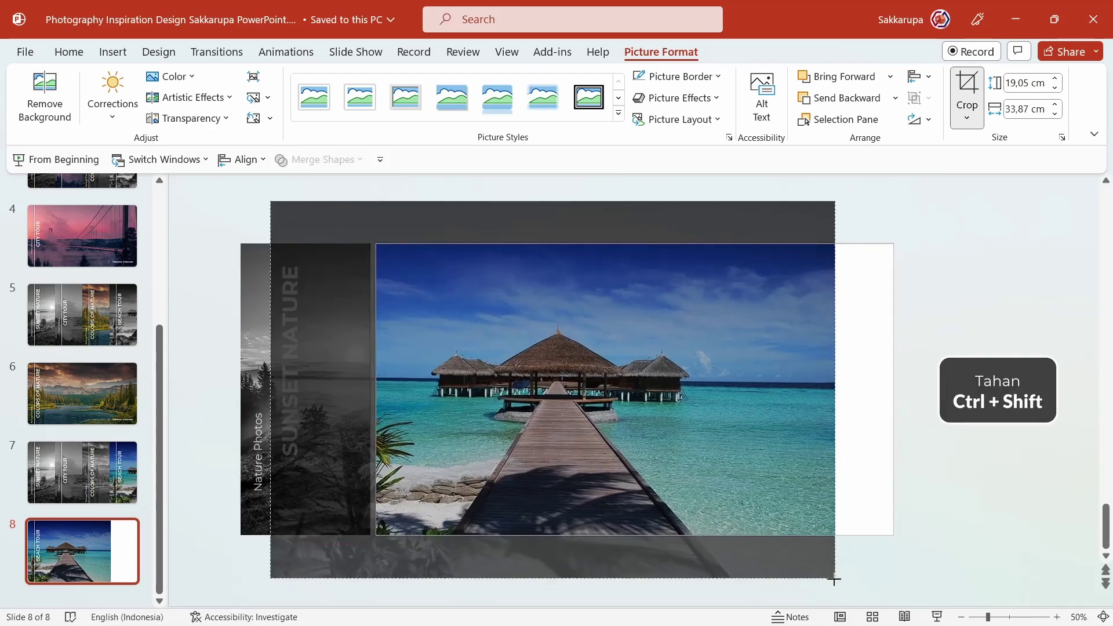
{"action": "left_click_drag", "start_coordinate": [643, 464], "coordinate": [700, 463]}
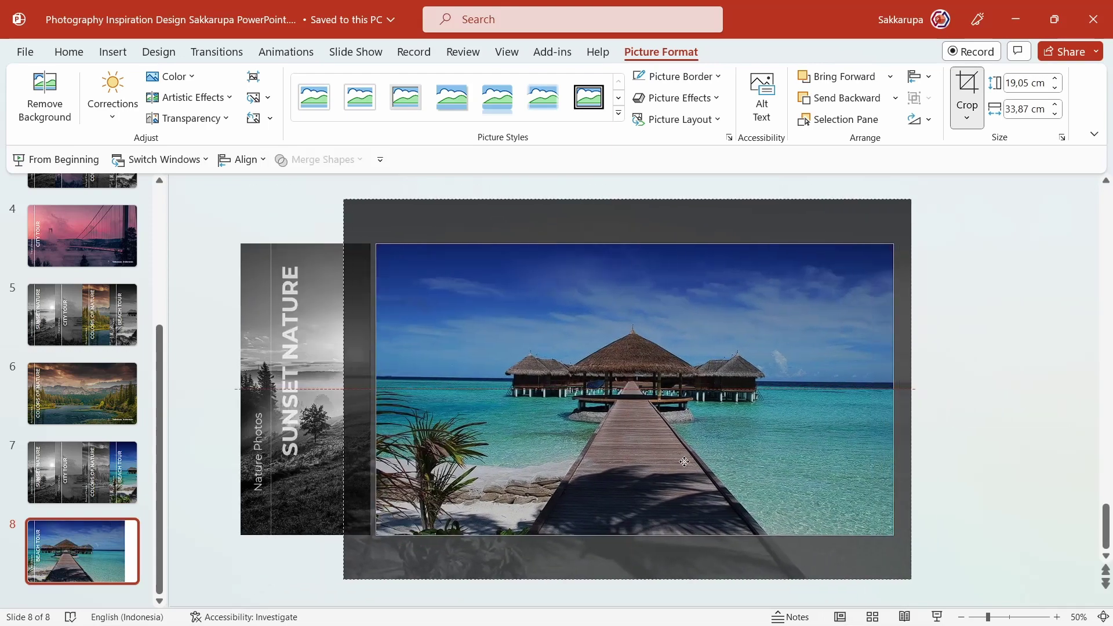
{"action": "left_click", "coordinate": [937, 414]}
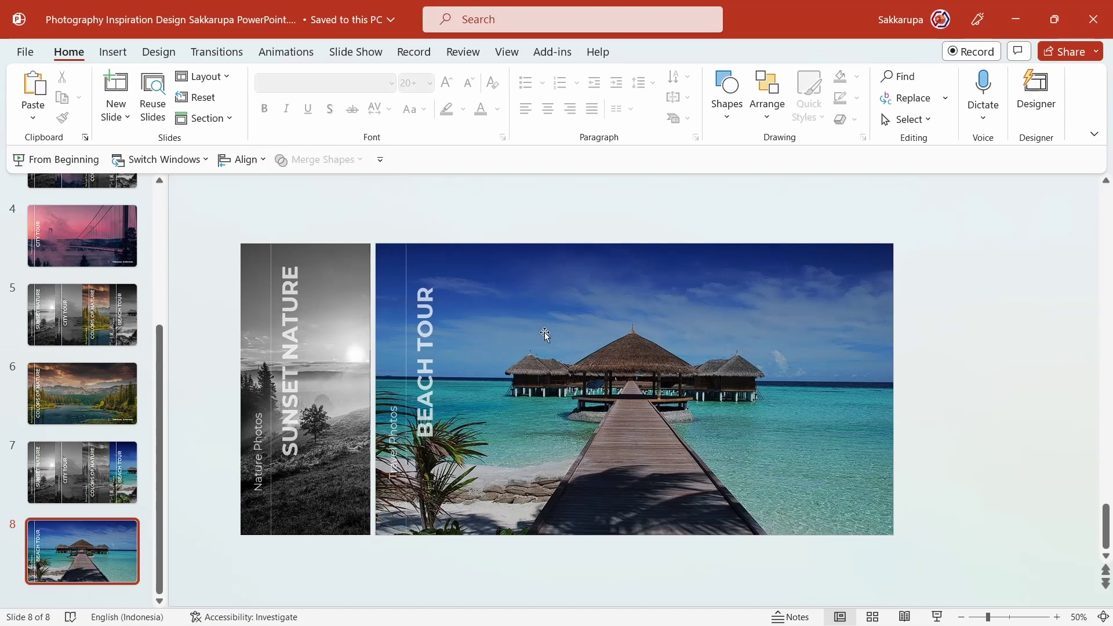
Copy the Makassar, Indonesia label from slide 6 and paste it onto slide 8's beach photo
{"action": "left_click", "coordinate": [90, 406]}
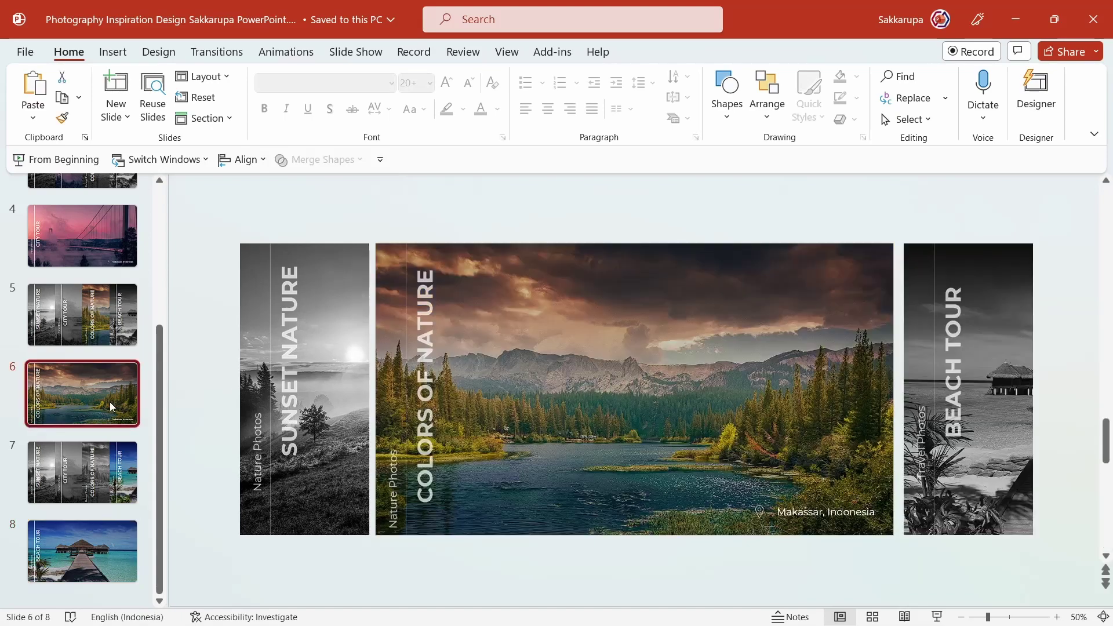
{"action": "left_click_drag", "start_coordinate": [907, 573], "coordinate": [654, 440]}
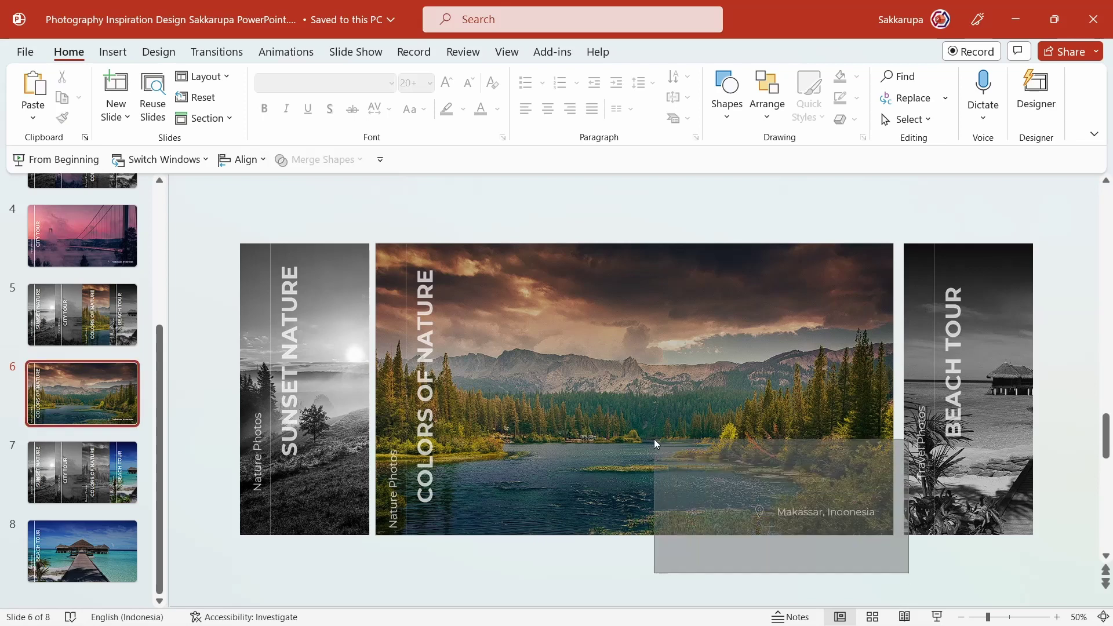
{"action": "left_click", "coordinate": [134, 549]}
{"action": "key", "text": "ctrl+v"}
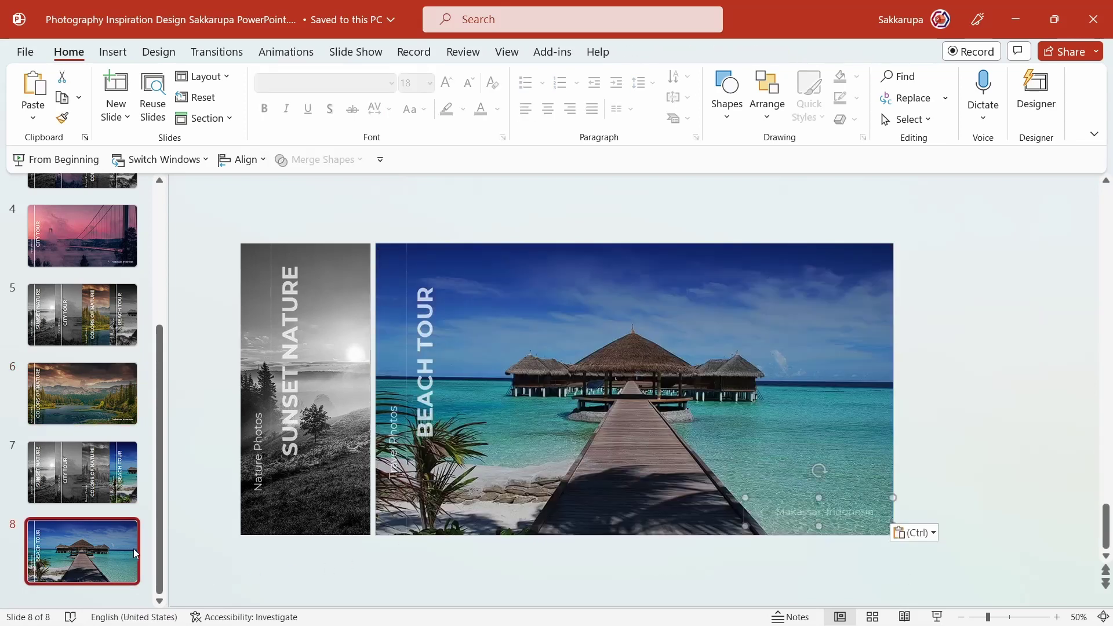
{"action": "left_click", "coordinate": [518, 563]}
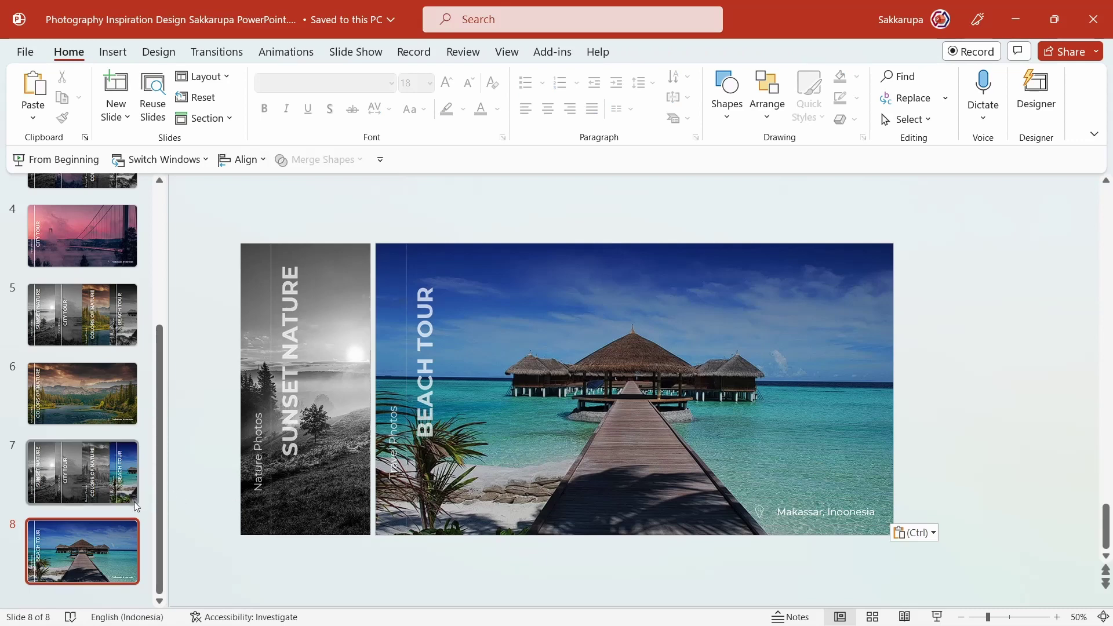
{"action": "scroll", "coordinate": [133, 506], "scroll_direction": "up", "scroll_amount": 5}
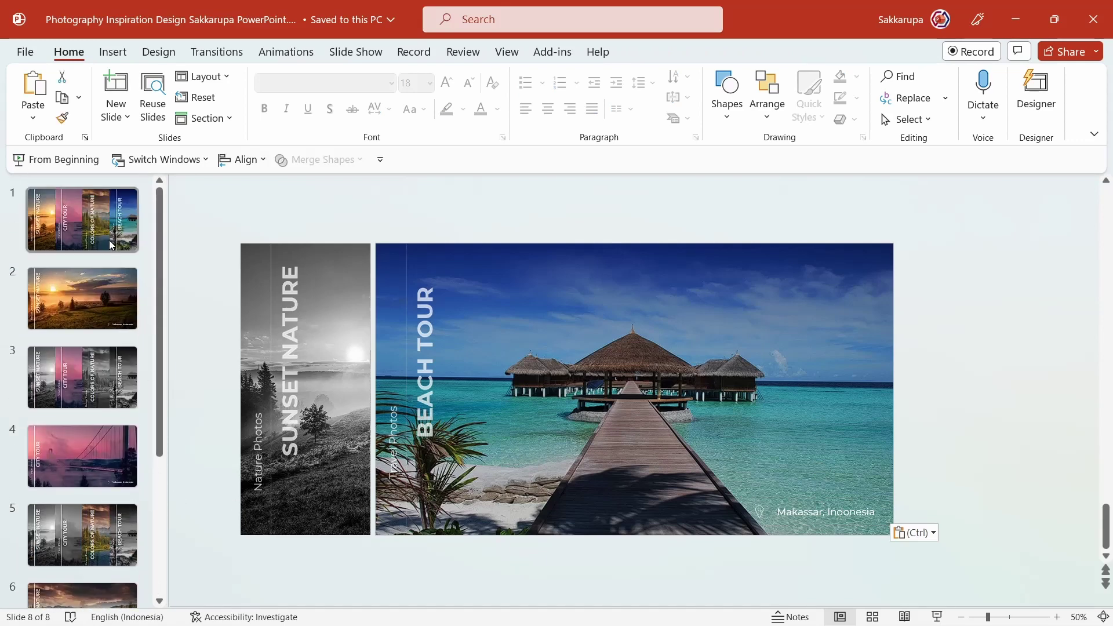
Apply a 1-second Morph transition to all slides and play the show from the beginning
{"action": "left_click", "coordinate": [110, 244]}
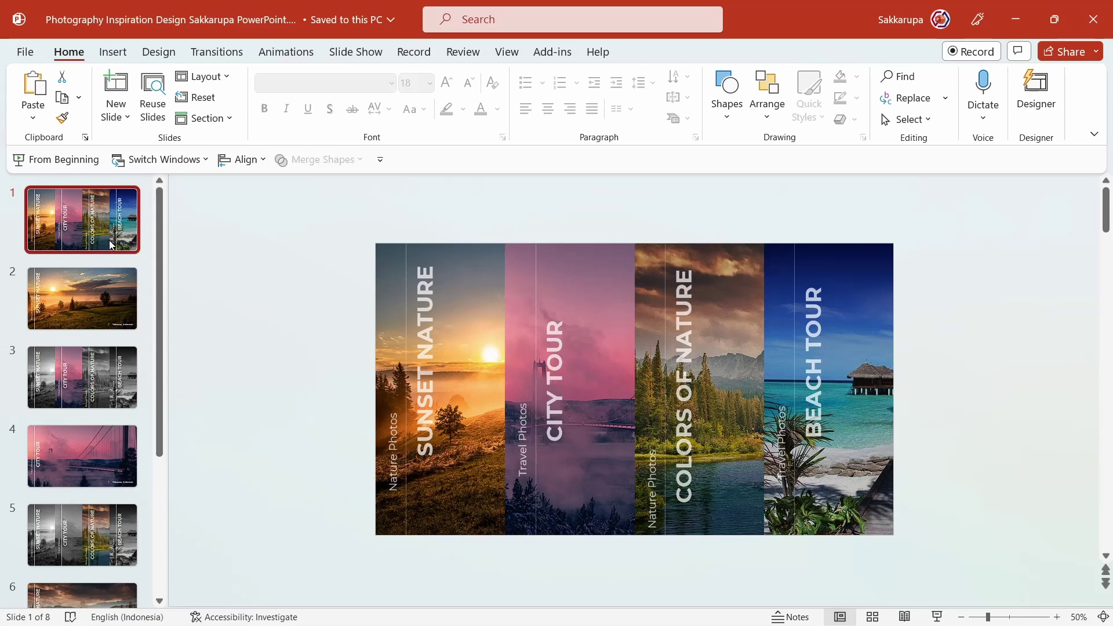
{"action": "left_click", "coordinate": [215, 52]}
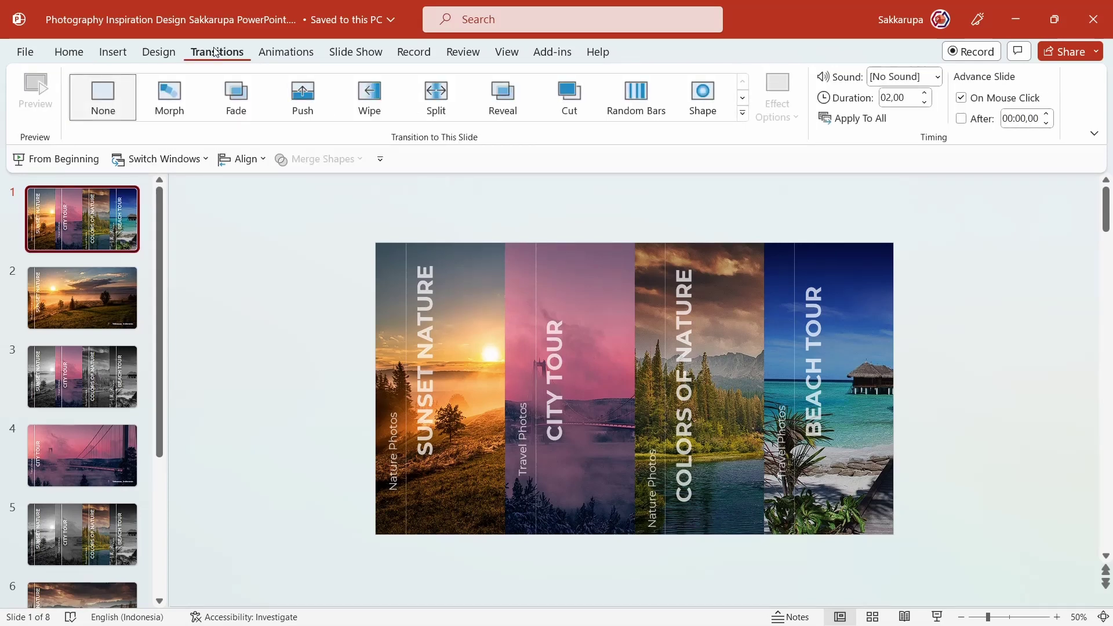
{"action": "left_click", "coordinate": [179, 117]}
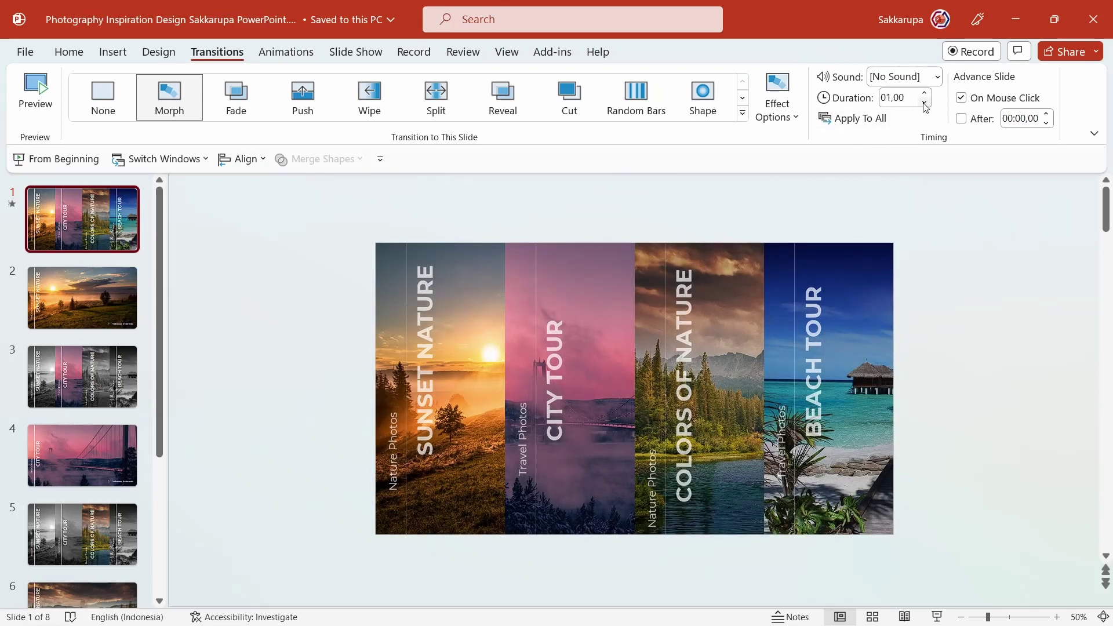
{"action": "left_click", "coordinate": [856, 119]}
{"action": "left_click", "coordinate": [91, 163]}
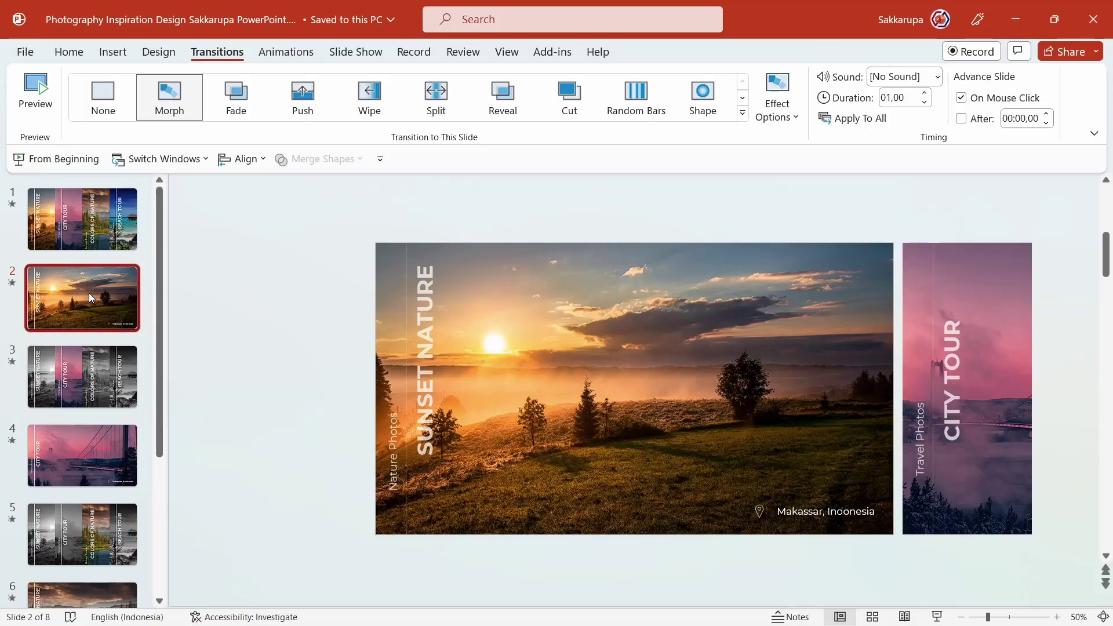
Nudge City Tour on slide 2, and Sunset Nature and Colors of Nature on slide 4, flush against the photos
{"action": "left_click_drag", "start_coordinate": [885, 219], "coordinate": [1073, 580]}
{"action": "left_click_drag", "start_coordinate": [1006, 518], "coordinate": [998, 518]}
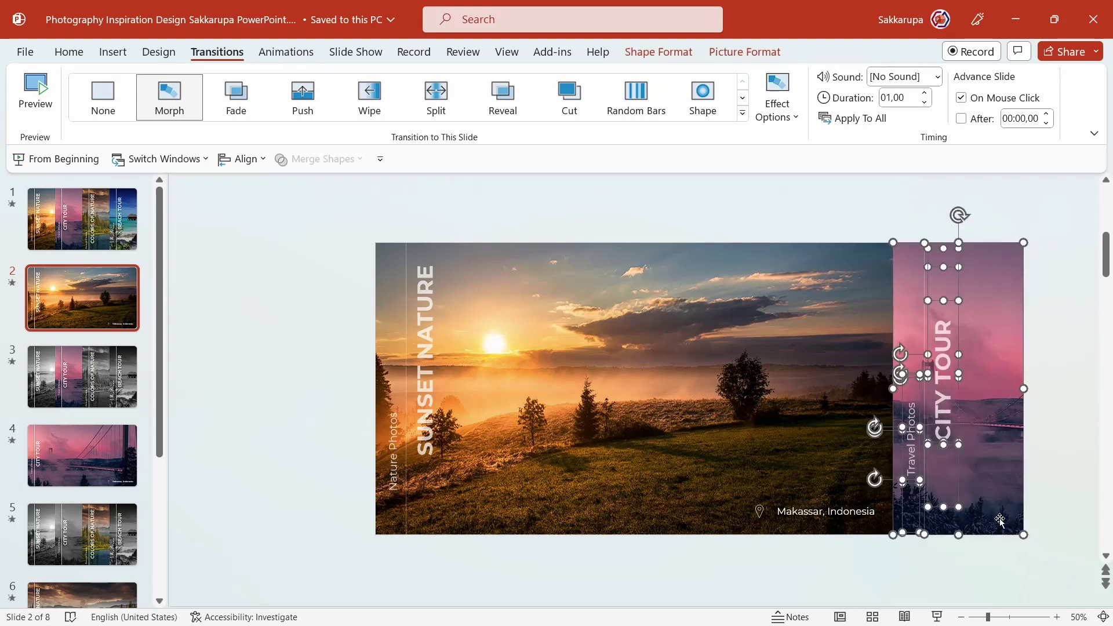
{"action": "left_click", "coordinate": [81, 375]}
{"action": "left_click", "coordinate": [81, 441]}
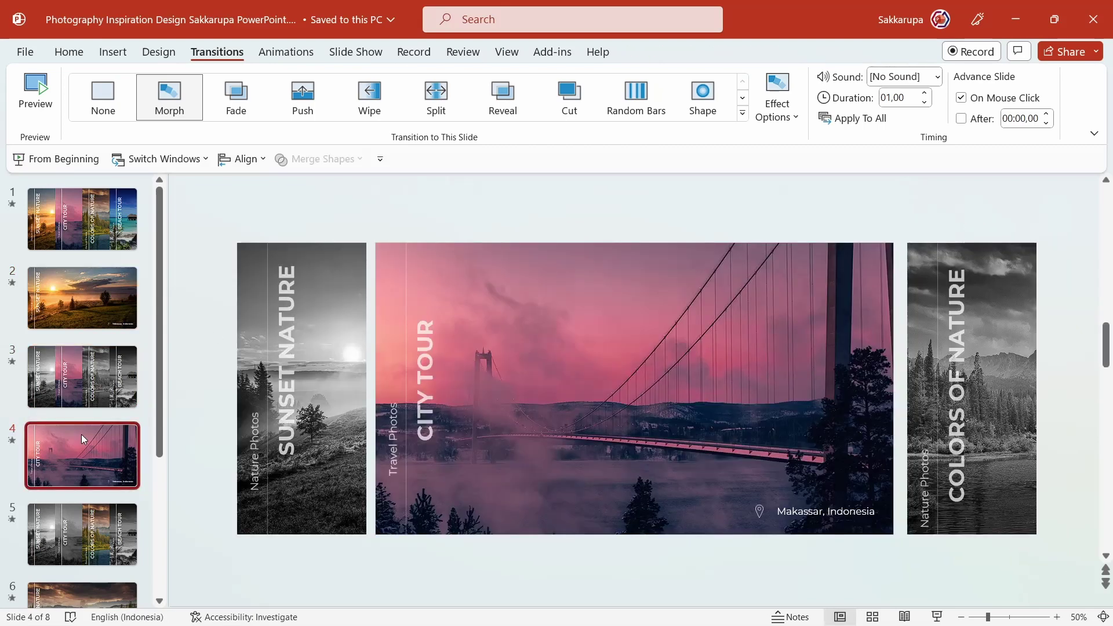
{"action": "left_click_drag", "start_coordinate": [214, 221], "coordinate": [367, 598]}
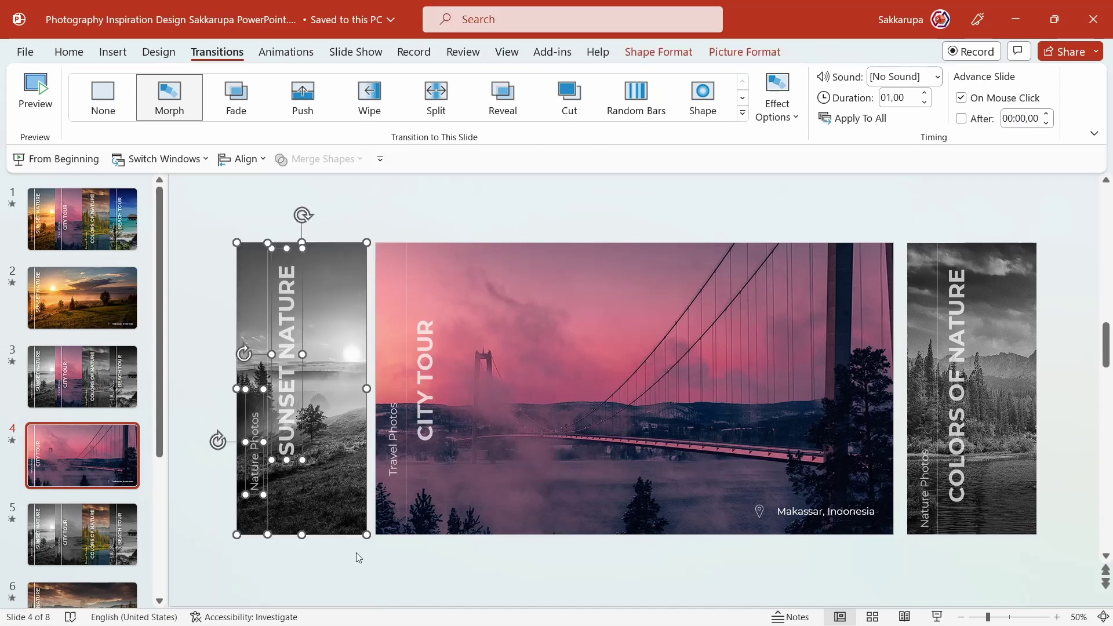
{"action": "left_click_drag", "start_coordinate": [353, 519], "coordinate": [363, 519]}
{"action": "left_click_drag", "start_coordinate": [892, 206], "coordinate": [1058, 555]}
{"action": "left_click_drag", "start_coordinate": [1017, 506], "coordinate": [1003, 506]}
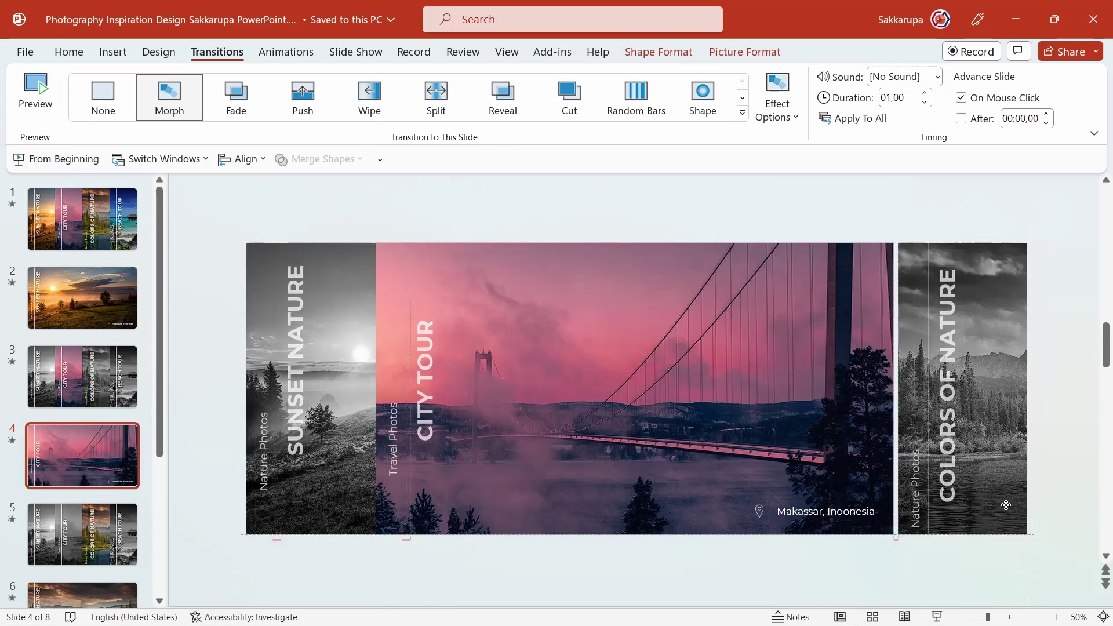
On slide 6, nudge Sunset Nature and Beach Tour flush against the nature photo
{"action": "left_click", "coordinate": [101, 515]}
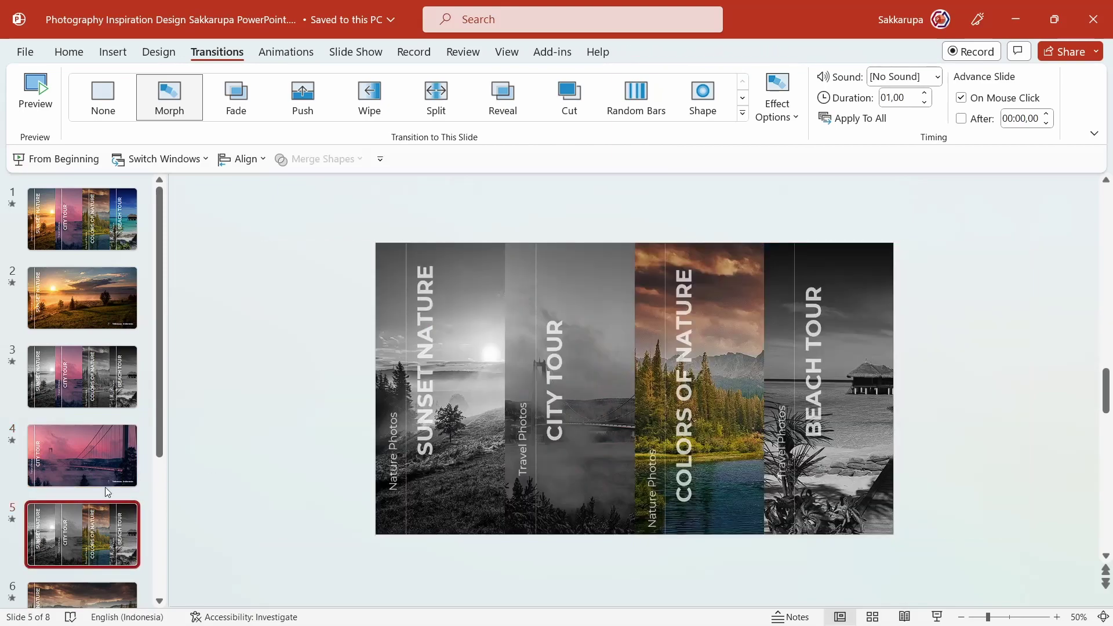
{"action": "scroll", "coordinate": [57, 551], "scroll_direction": "down", "scroll_amount": 3}
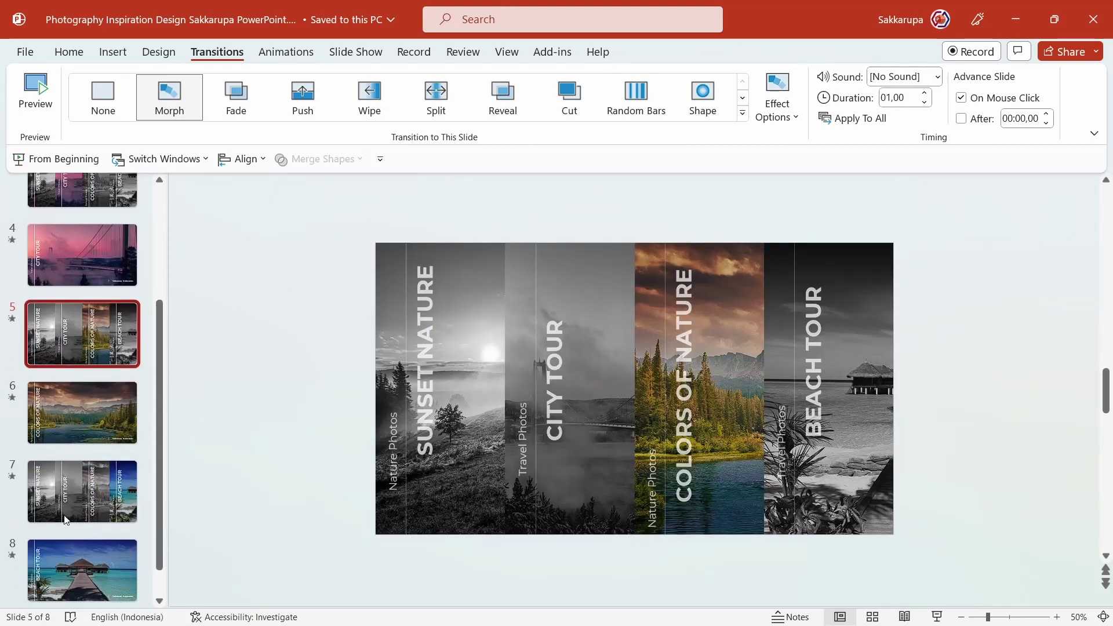
{"action": "left_click", "coordinate": [95, 379]}
{"action": "left_click_drag", "start_coordinate": [213, 208], "coordinate": [375, 597]}
{"action": "left_click_drag", "start_coordinate": [338, 499], "coordinate": [345, 498]}
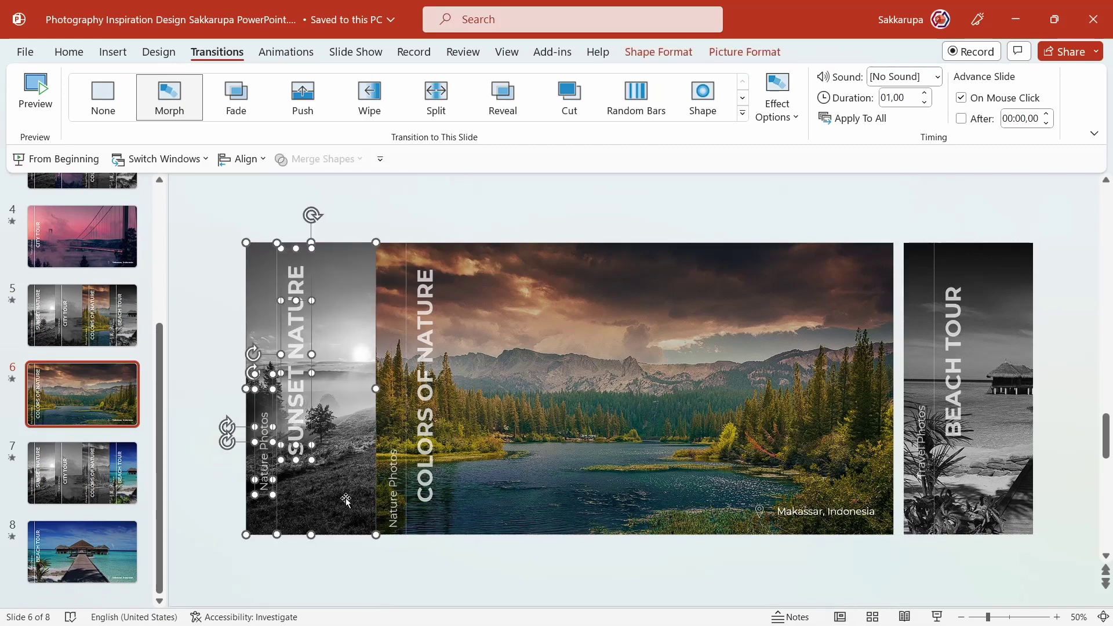
{"action": "left_click_drag", "start_coordinate": [887, 206], "coordinate": [1056, 582]}
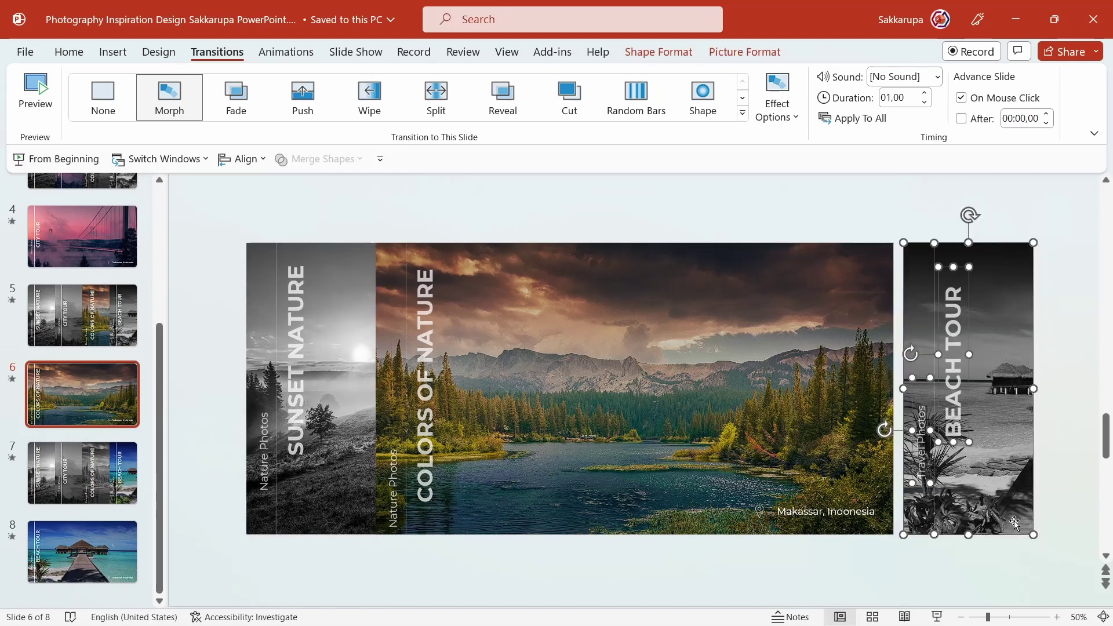
{"action": "left_click_drag", "start_coordinate": [1014, 520], "coordinate": [1003, 517]}
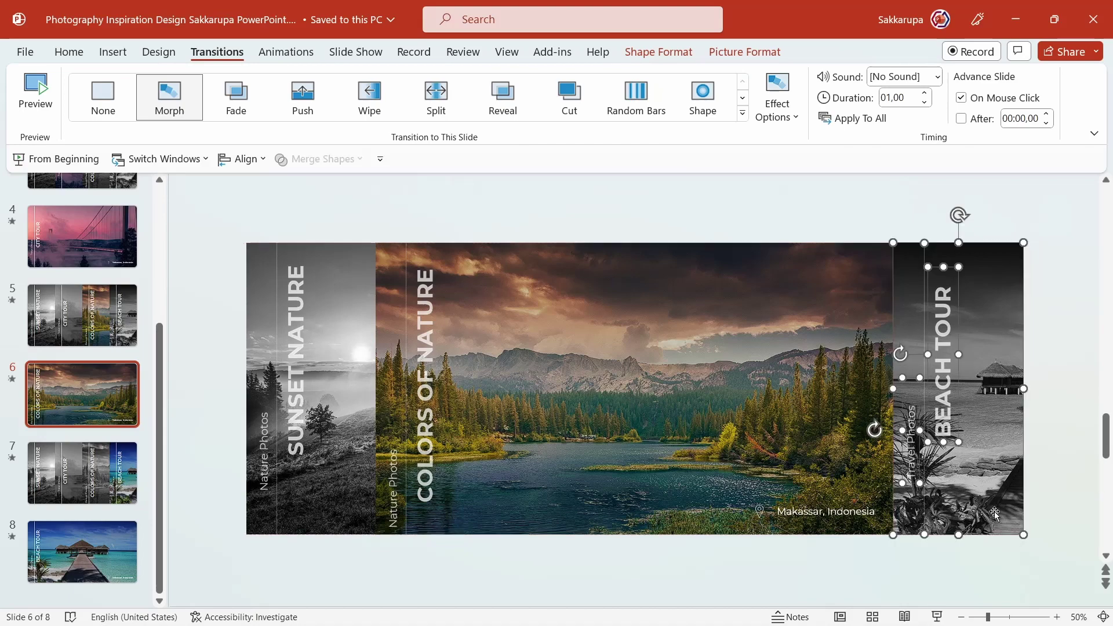
On slide 8, nudge Sunset Nature right against the beach photo
{"action": "left_click", "coordinate": [89, 503]}
{"action": "left_click", "coordinate": [99, 539]}
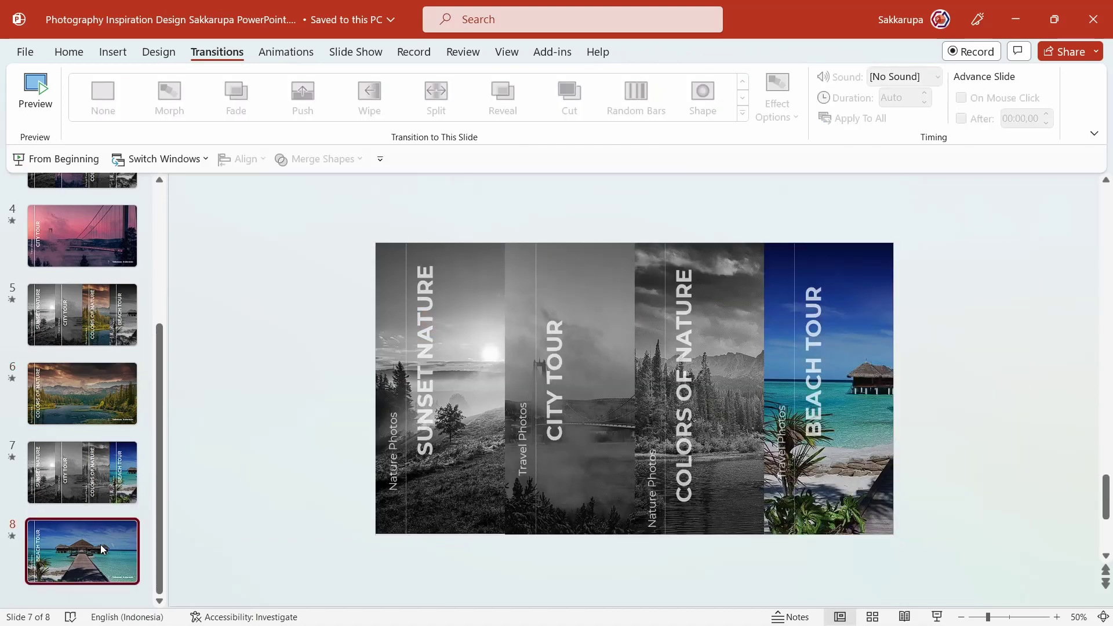
{"action": "left_click_drag", "start_coordinate": [213, 207], "coordinate": [380, 595]}
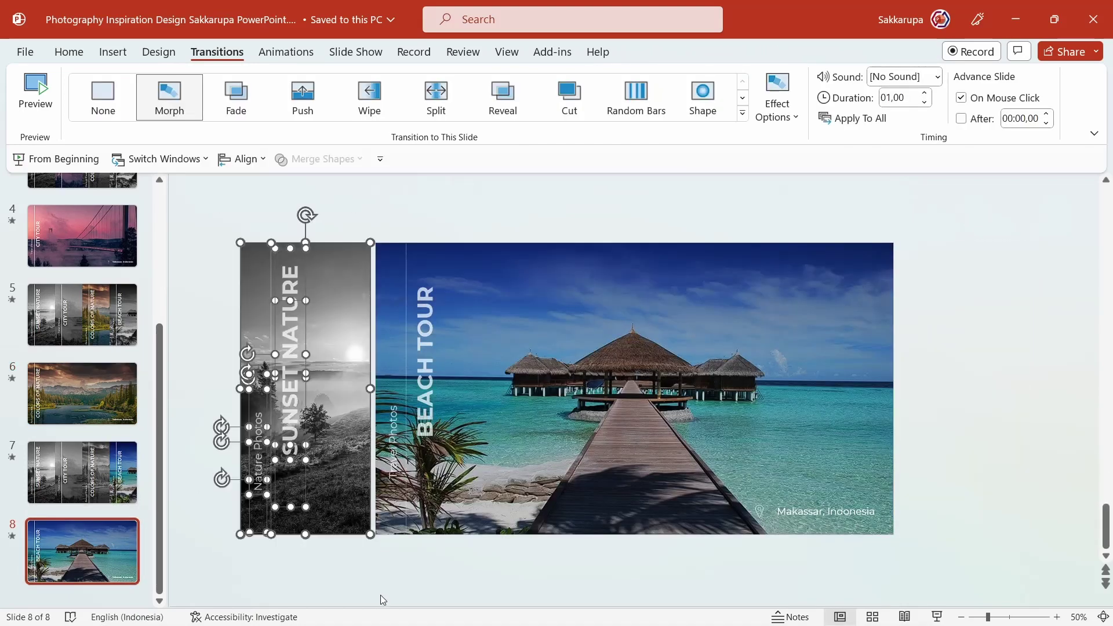
{"action": "left_click_drag", "start_coordinate": [348, 510], "coordinate": [352, 510]}
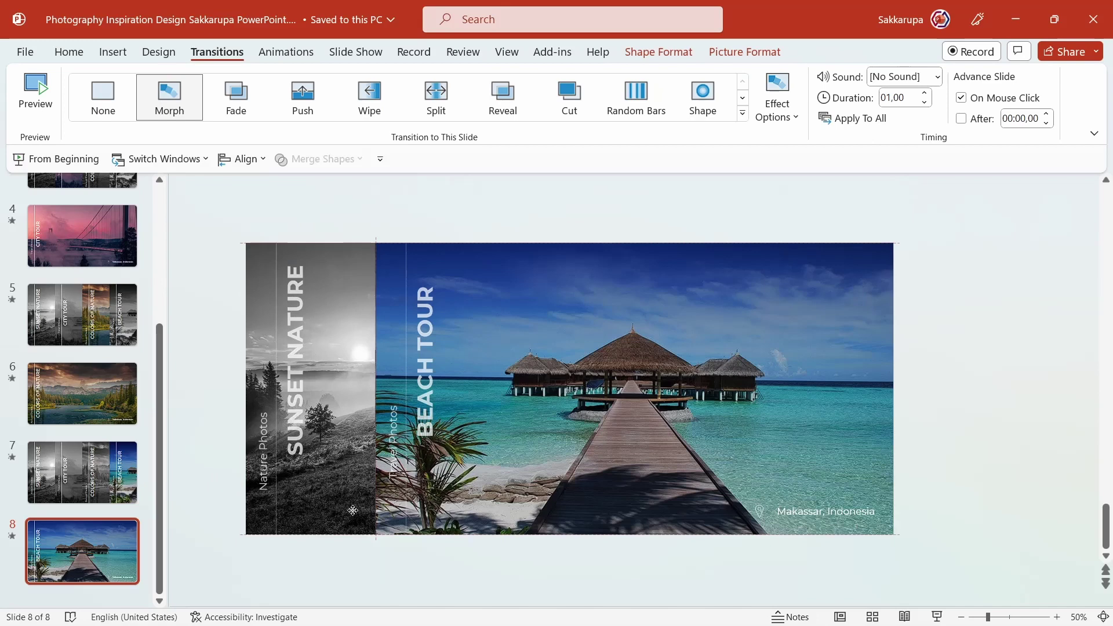
{"action": "left_click", "coordinate": [369, 574]}
{"action": "scroll", "coordinate": [118, 438], "scroll_direction": "up", "scroll_amount": 2}
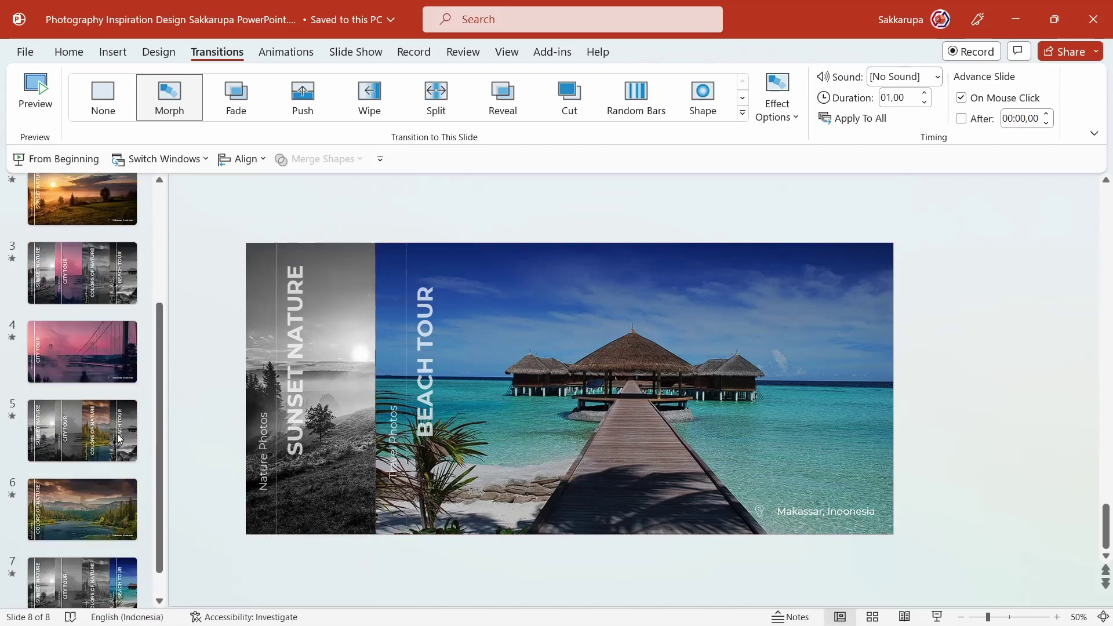
{"action": "scroll", "coordinate": [117, 438], "scroll_direction": "up", "scroll_amount": 2}
{"action": "left_click", "coordinate": [53, 159]}
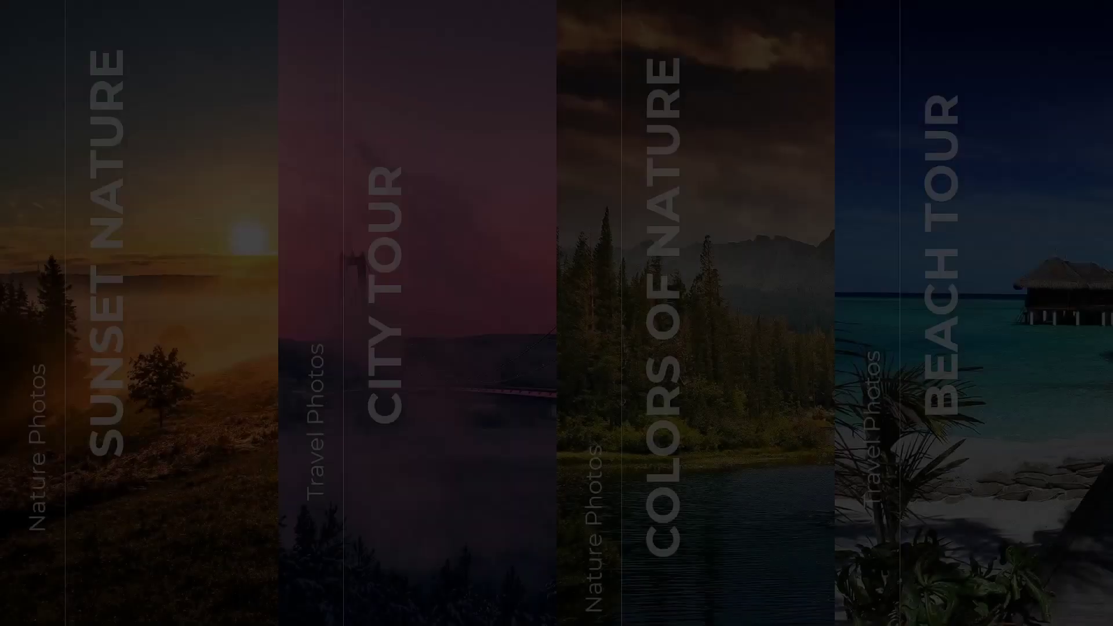